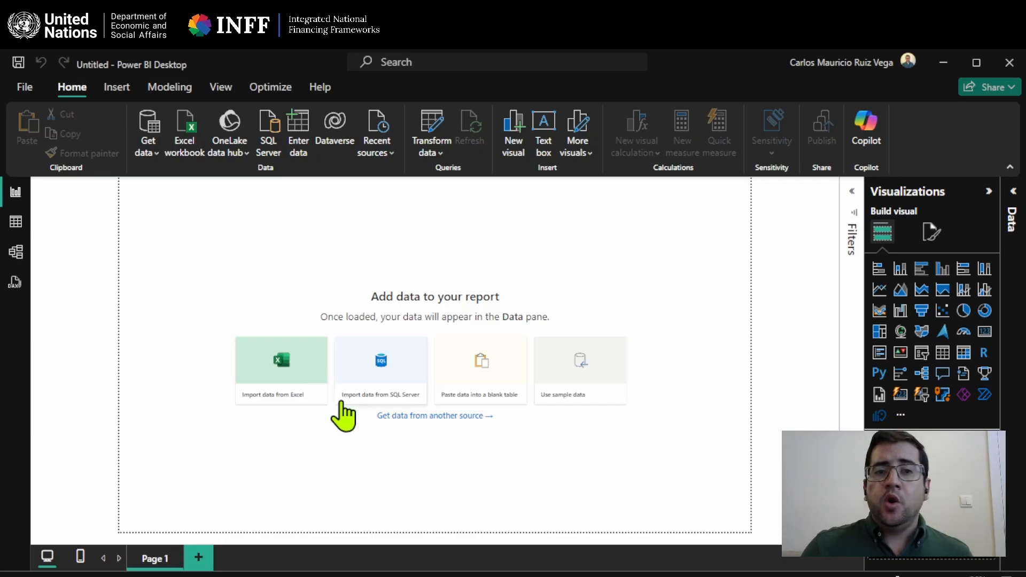
Import the Excel workbook "SDG budget tag - Seychelles" as the report's data source.
click(292, 404)
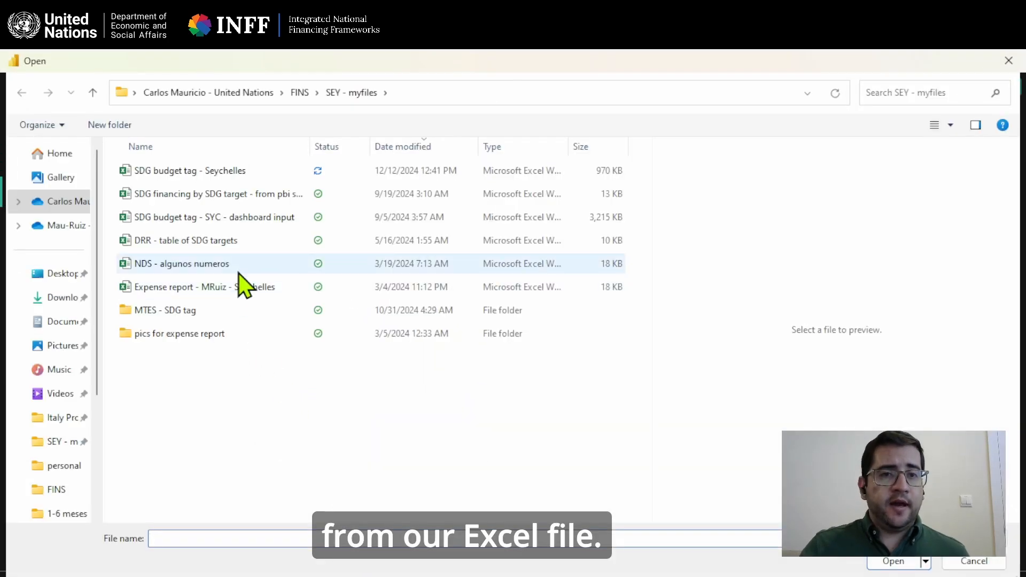
click(203, 172)
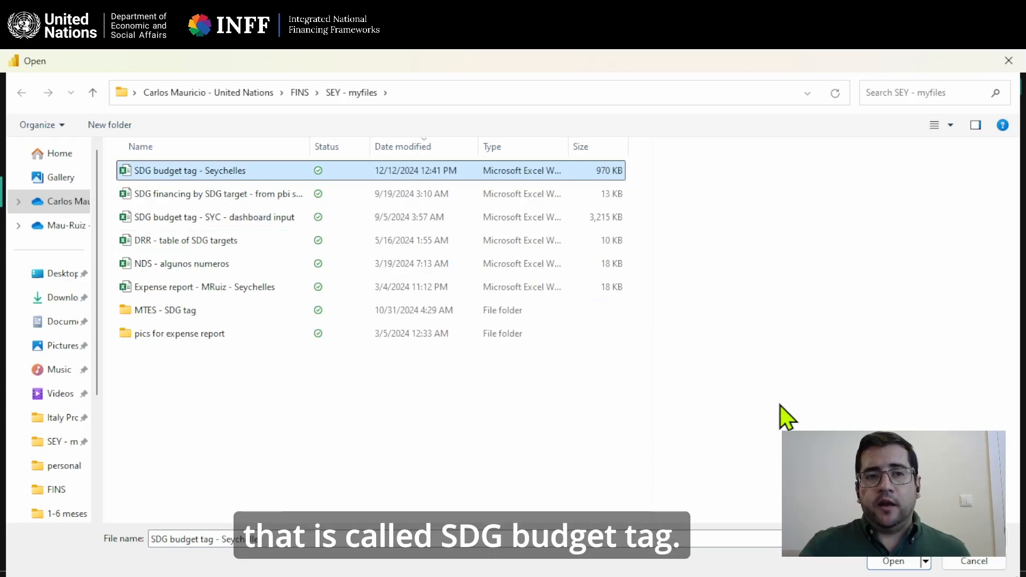
click(915, 561)
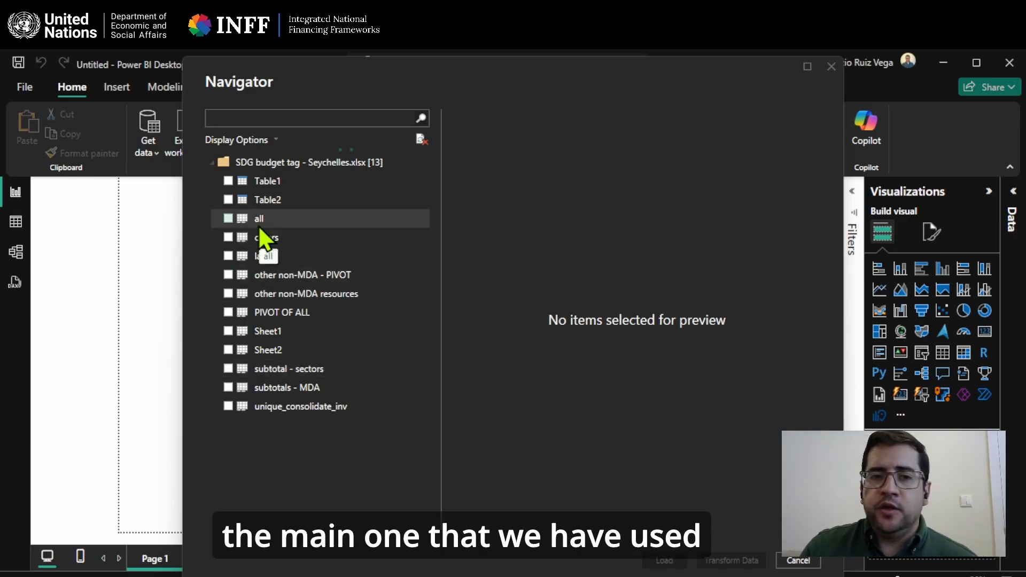
Include the "all" sheet in the import and preview its columns.
click(227, 218)
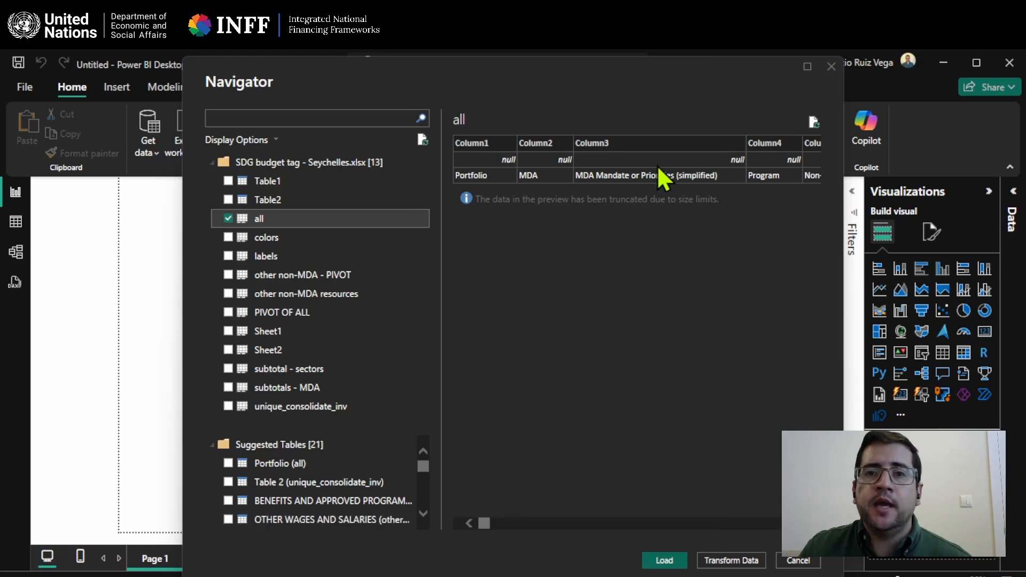
scroll(591, 259, right, 6)
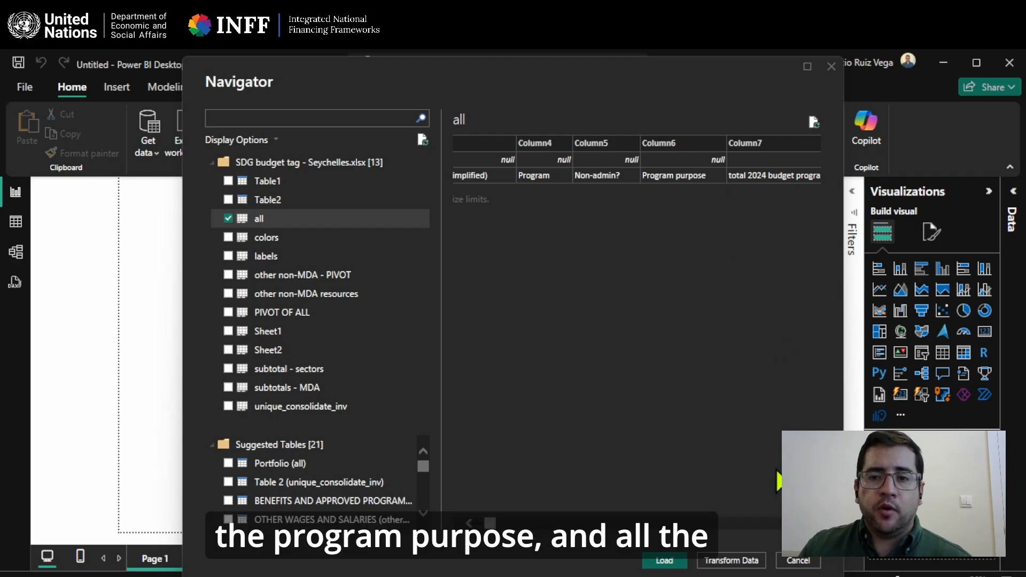
scroll(636, 161, right, 5)
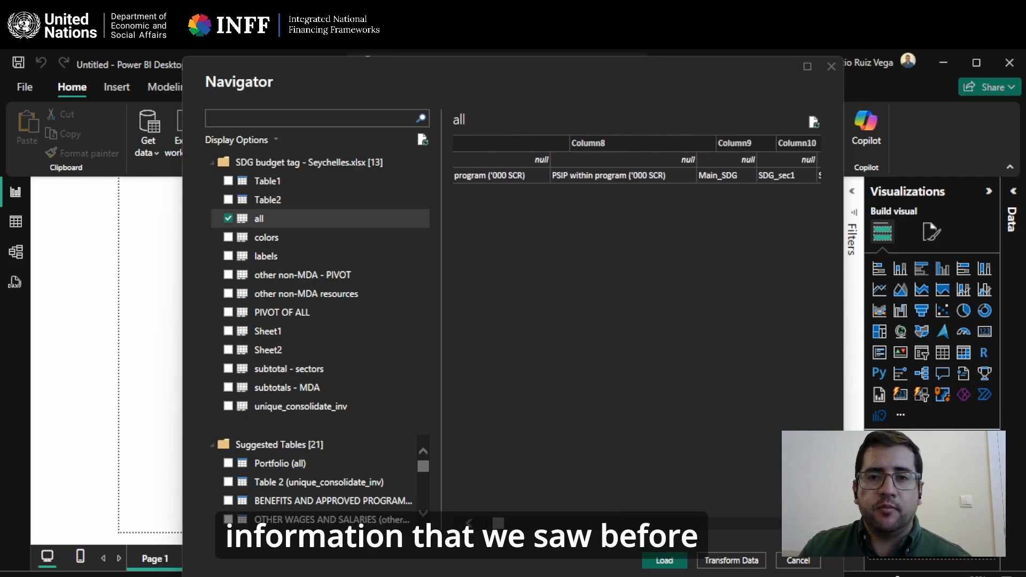
scroll(636, 160, right, 3)
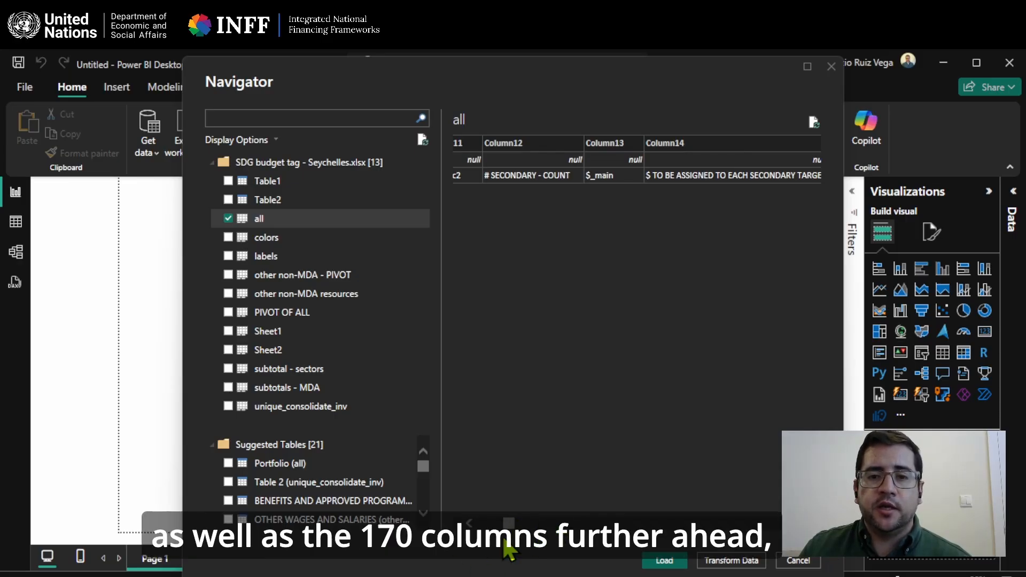
drag(510, 523, 536, 523)
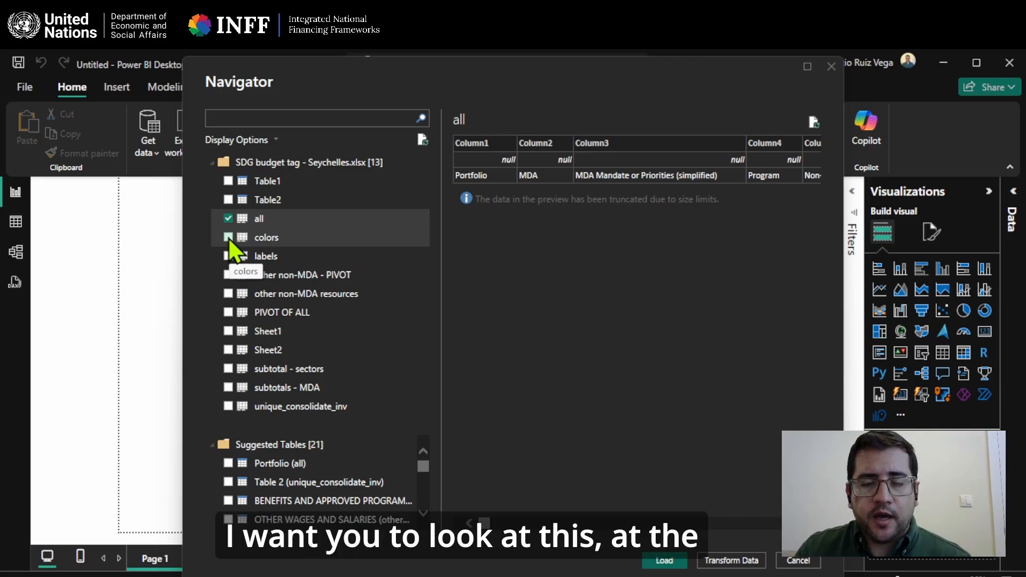
Add the "colors" and "labels" sheets to the selection, review the SDG target labels, and load the selected sheets.
click(228, 237)
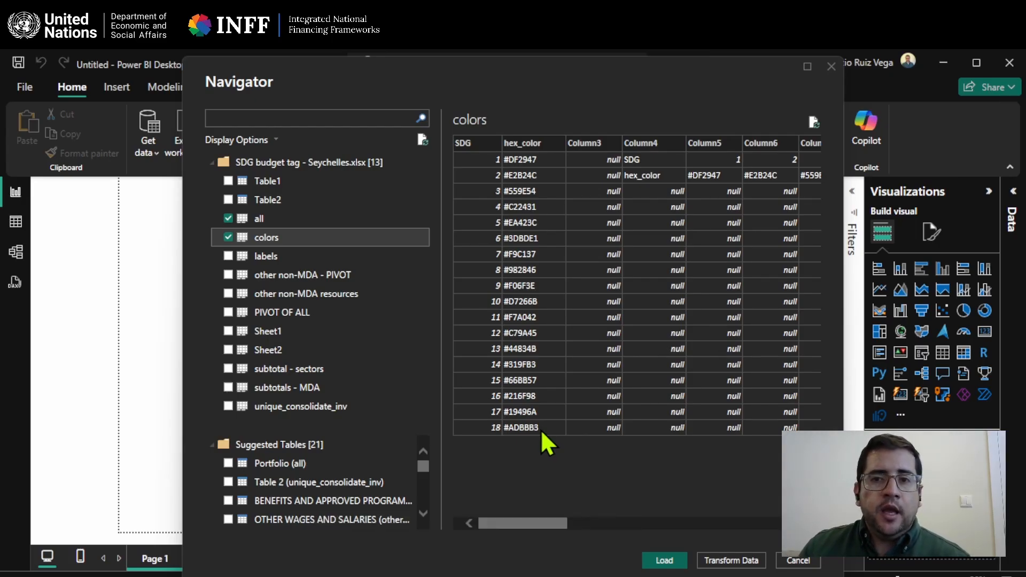
click(228, 257)
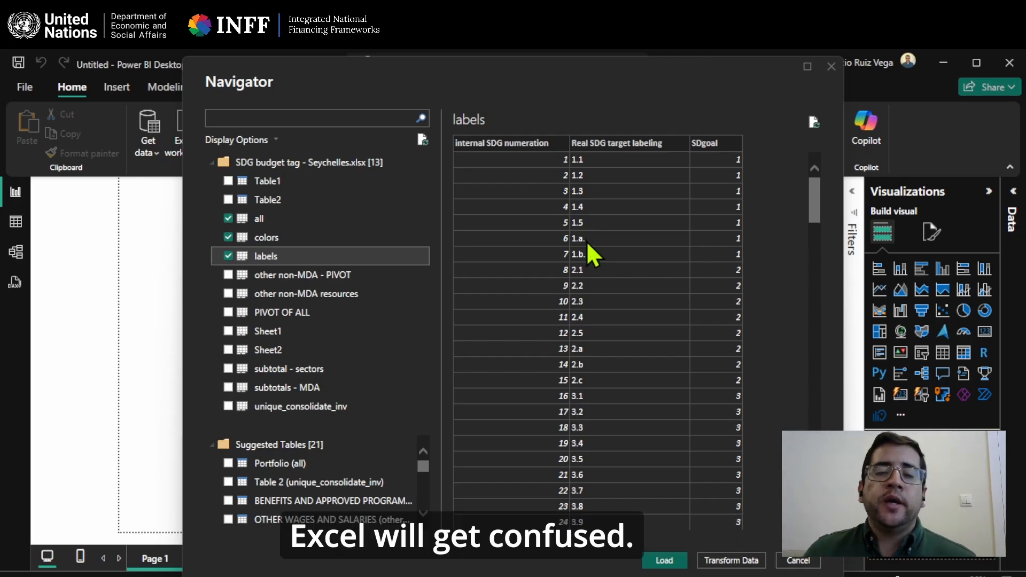
scroll(563, 256, down, 5)
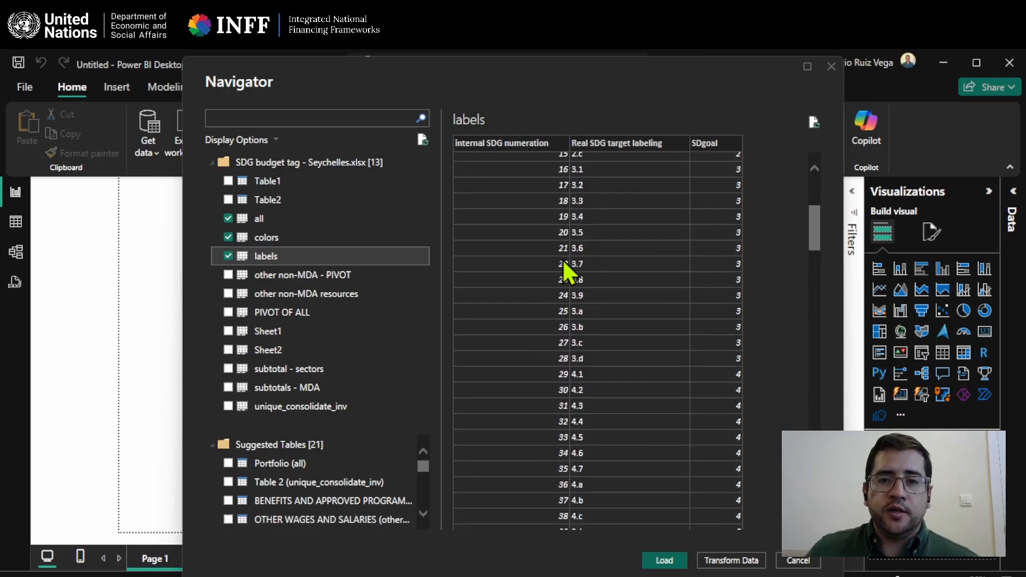
scroll(563, 353, down, 20)
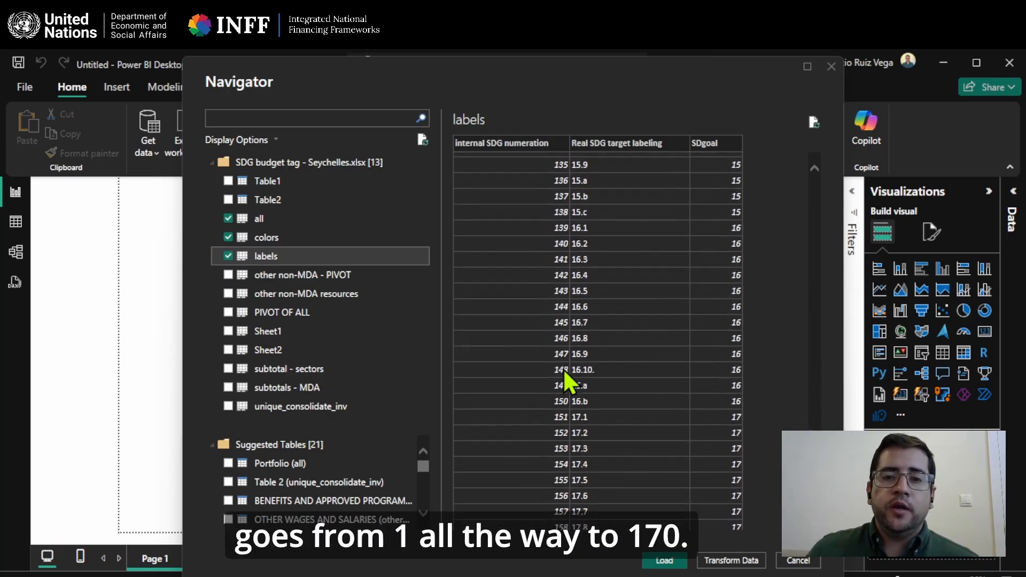
scroll(563, 368, down, 4)
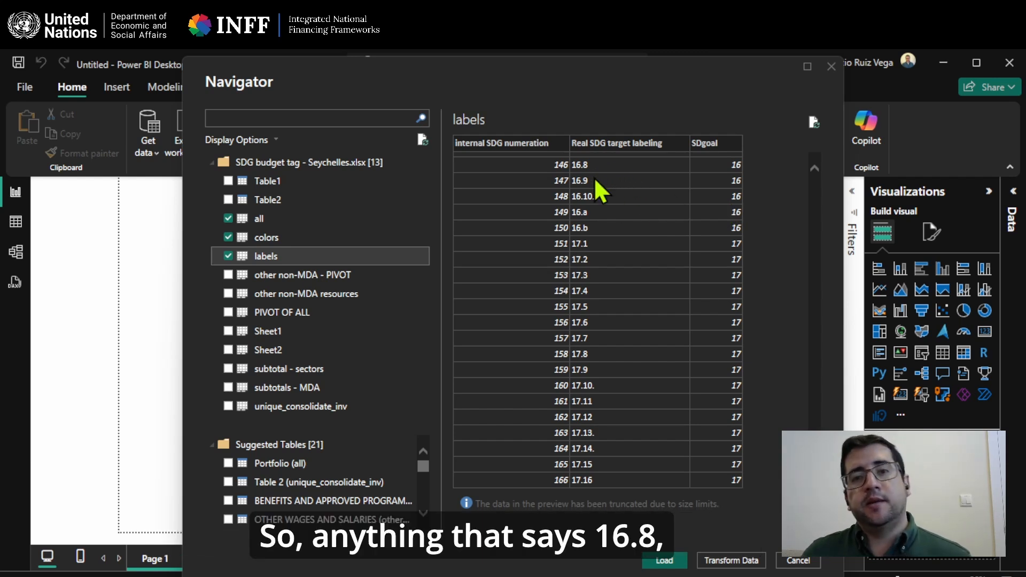
scroll(594, 195, up, 2)
scroll(593, 193, up, 2)
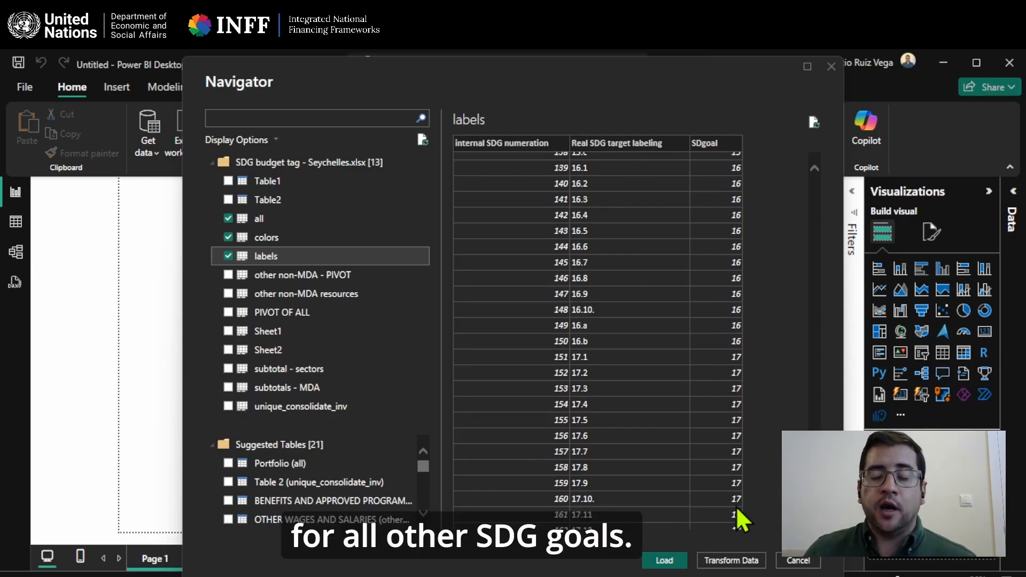
scroll(729, 470, up, 10)
scroll(724, 453, up, 8)
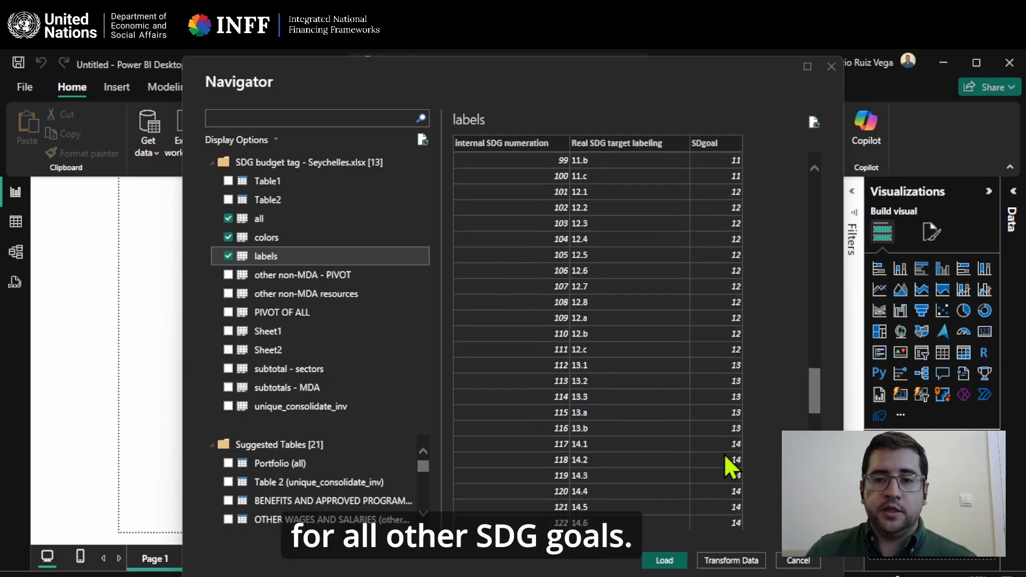
click(677, 556)
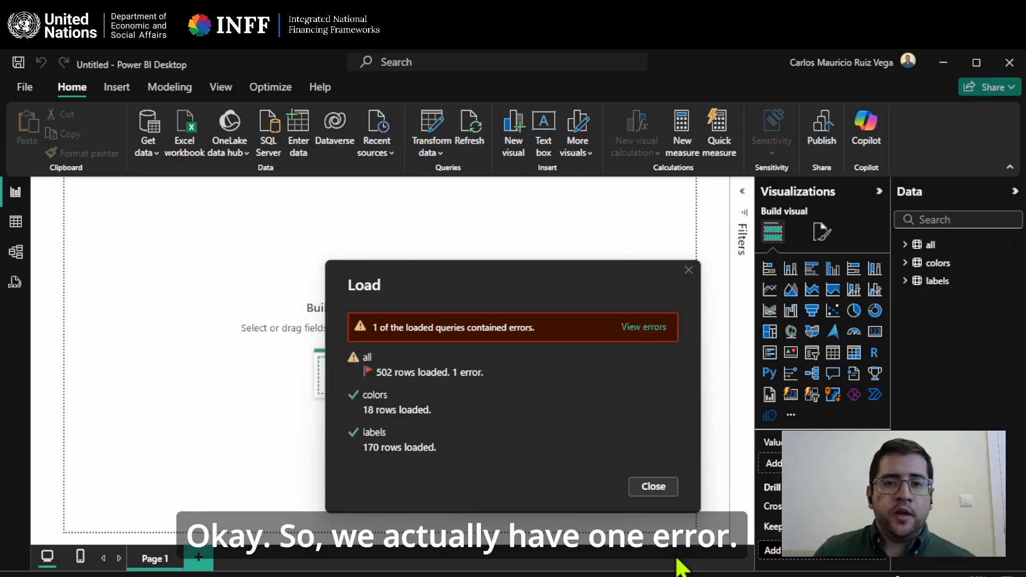
View the load errors of the "all" query and examine which row and columns contain them.
click(653, 329)
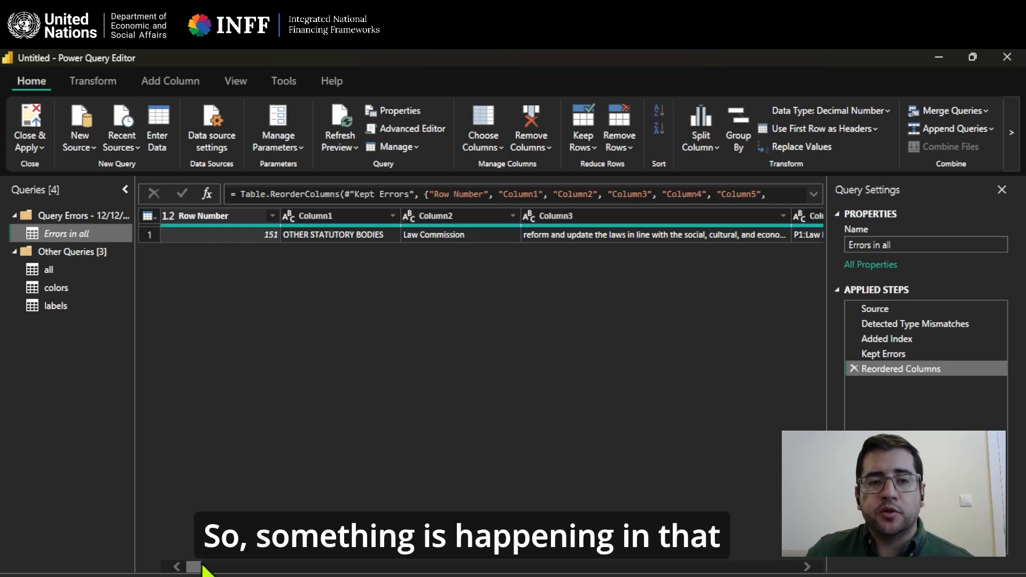
click(220, 566)
drag(224, 565, 263, 565)
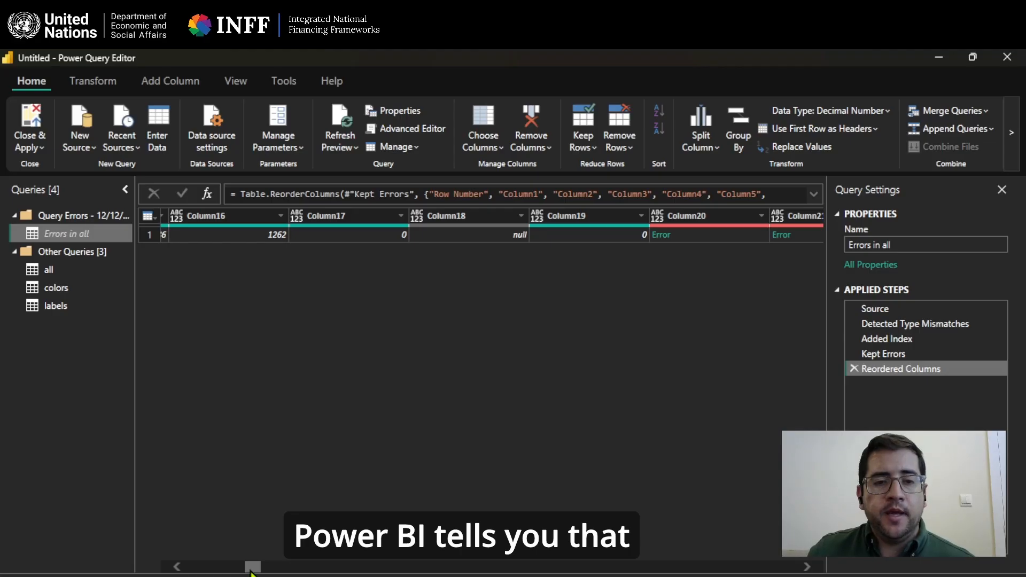
drag(251, 571, 260, 570)
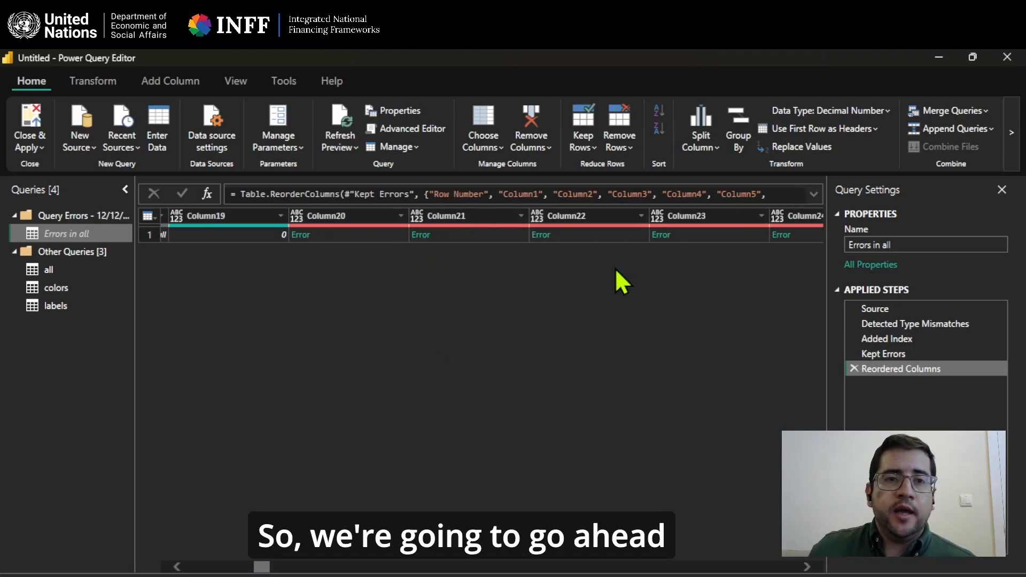
Close the Power Query Editor without applying the changes and close Power BI Desktop without saving the report.
click(1007, 57)
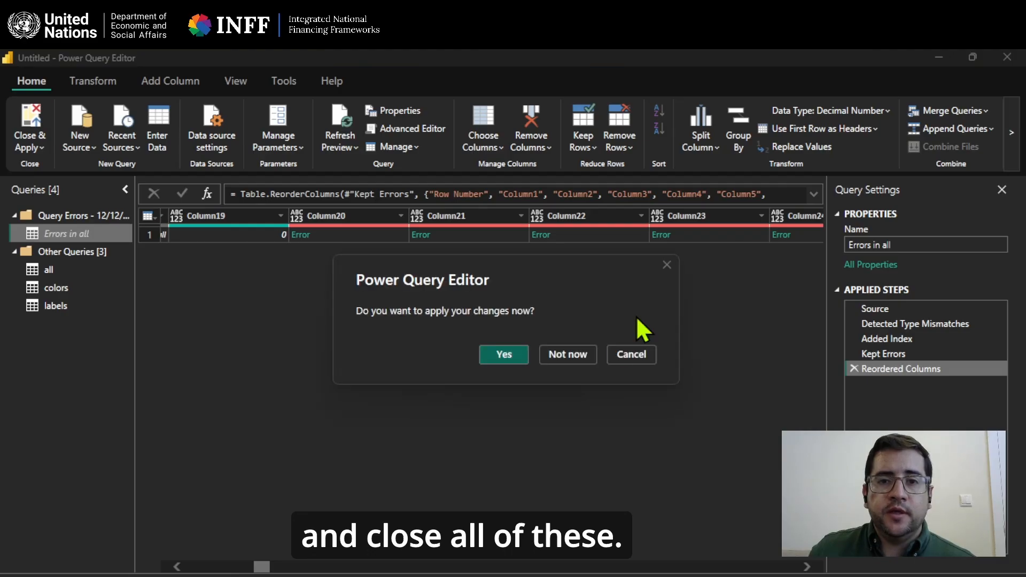
click(575, 354)
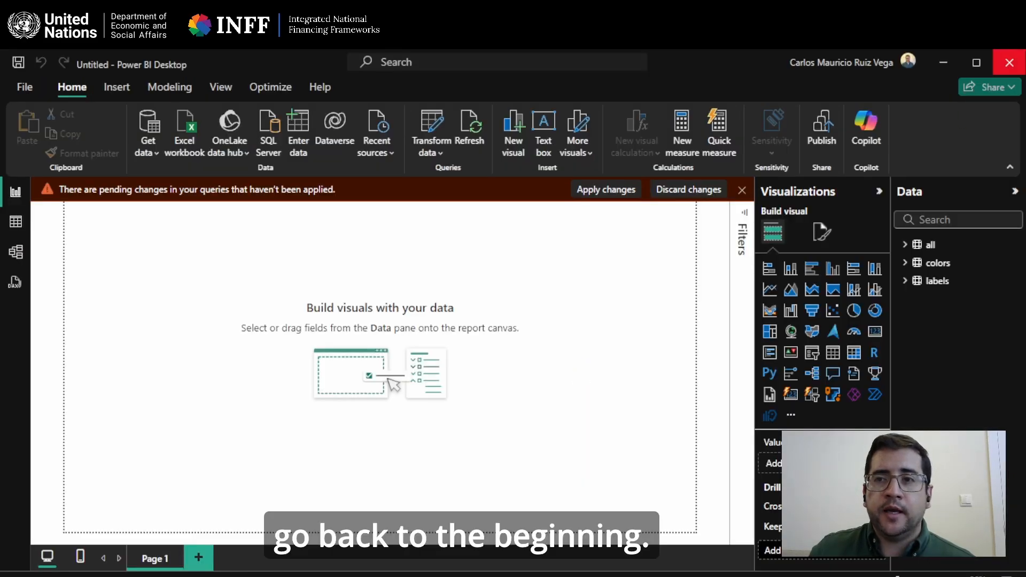
click(1011, 63)
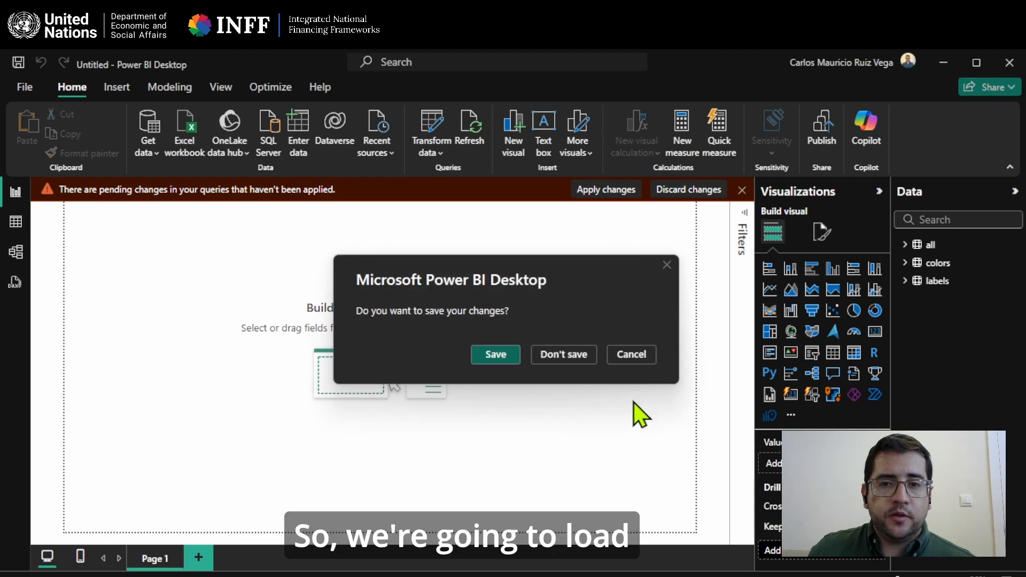
click(577, 356)
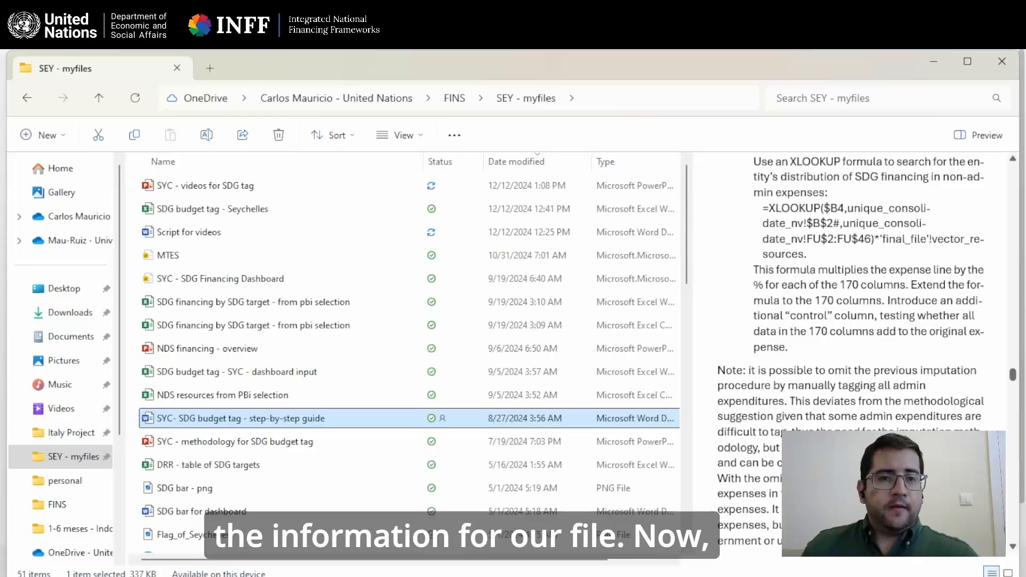
Open the workbook "SDG budget tag - Seychelles" in Excel from the SEY - myfiles folder.
click(243, 208)
click(243, 209)
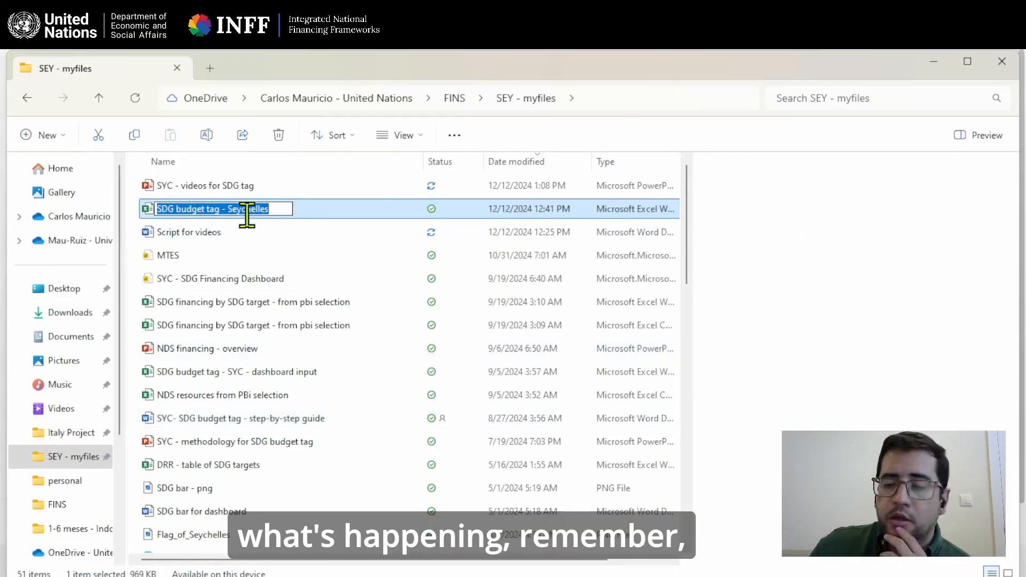
key(Escape)
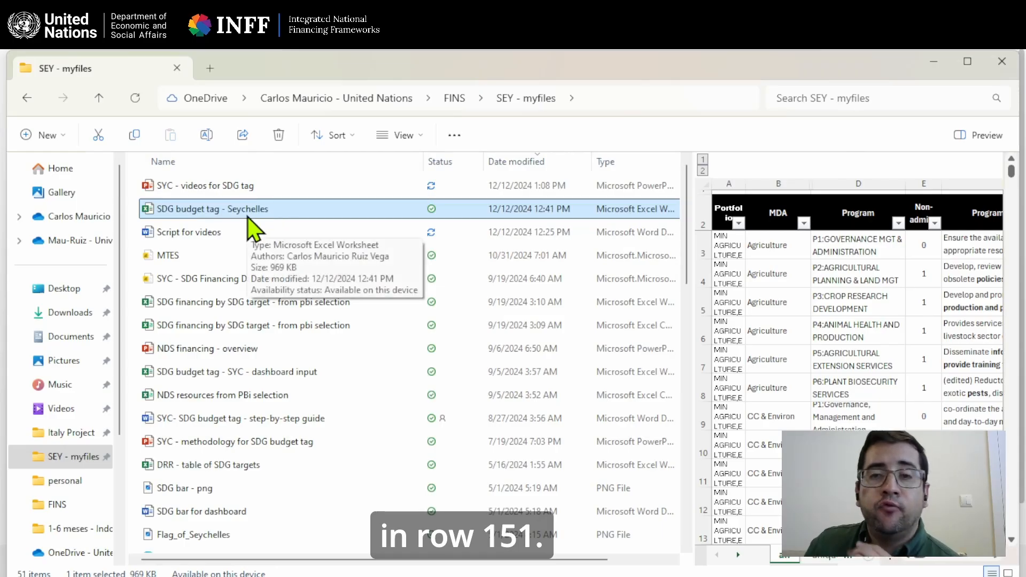
double_click(248, 216)
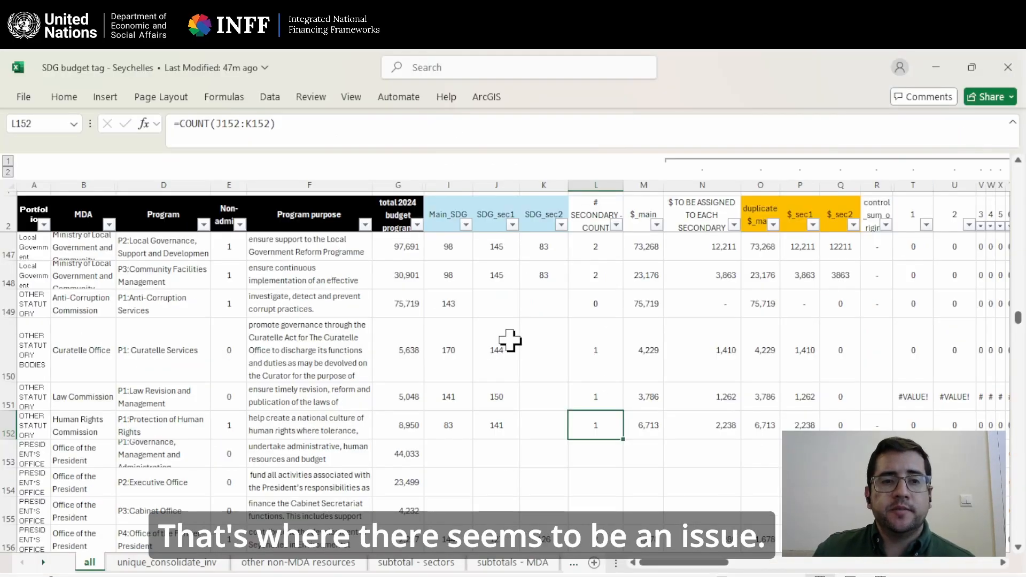
Select row 151 on the "all" sheet and widen the Portfolio column so its entries are readable.
scroll(297, 403, down, 3)
scroll(270, 402, up, 2)
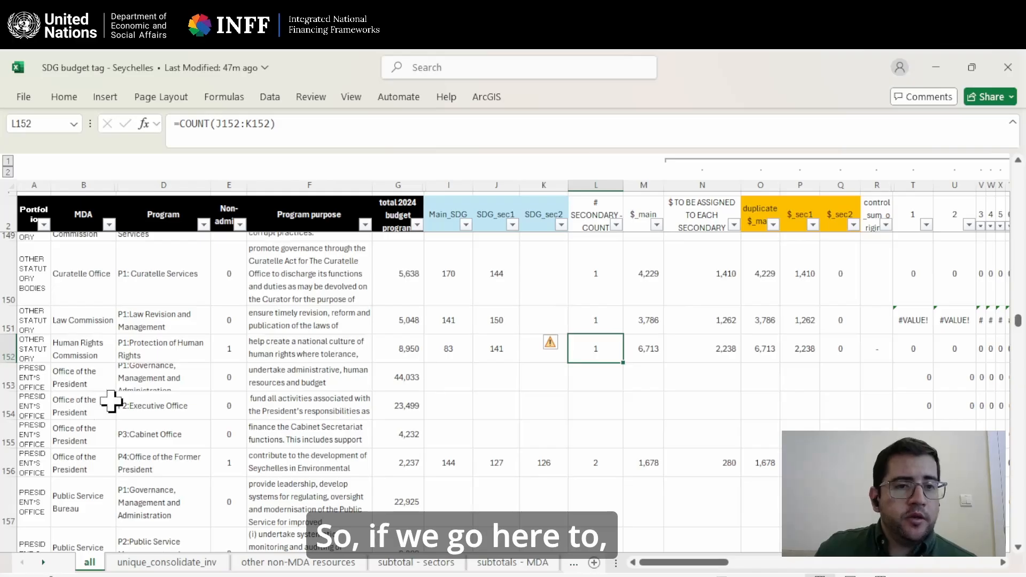
click(6, 318)
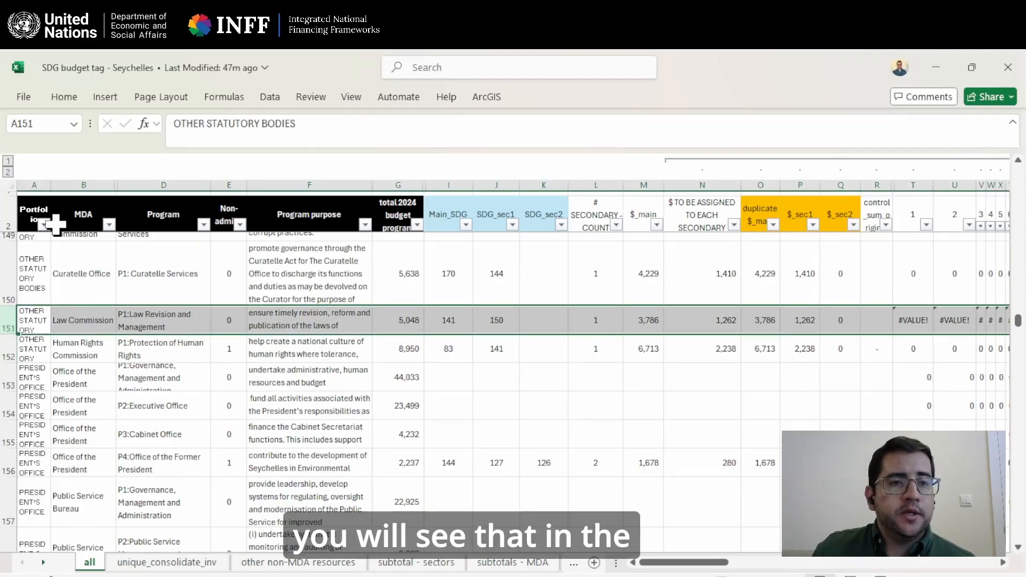
drag(51, 188, 111, 193)
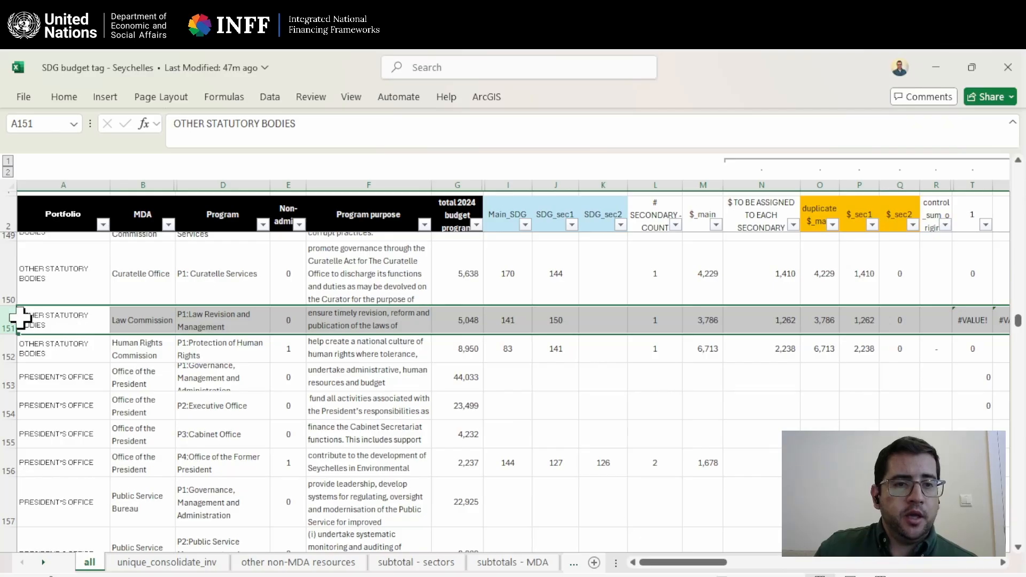
Correct the SUMIFS formula in cell T151 by extending its criteria range to $I151:$K151.
drag(708, 567, 720, 563)
click(847, 321)
drag(868, 322, 882, 324)
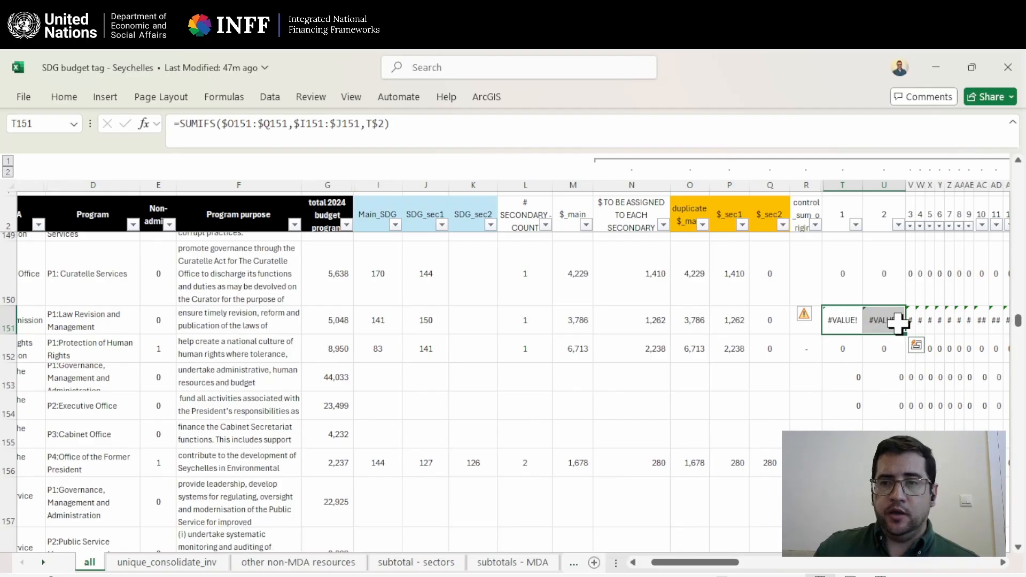
double_click(843, 320)
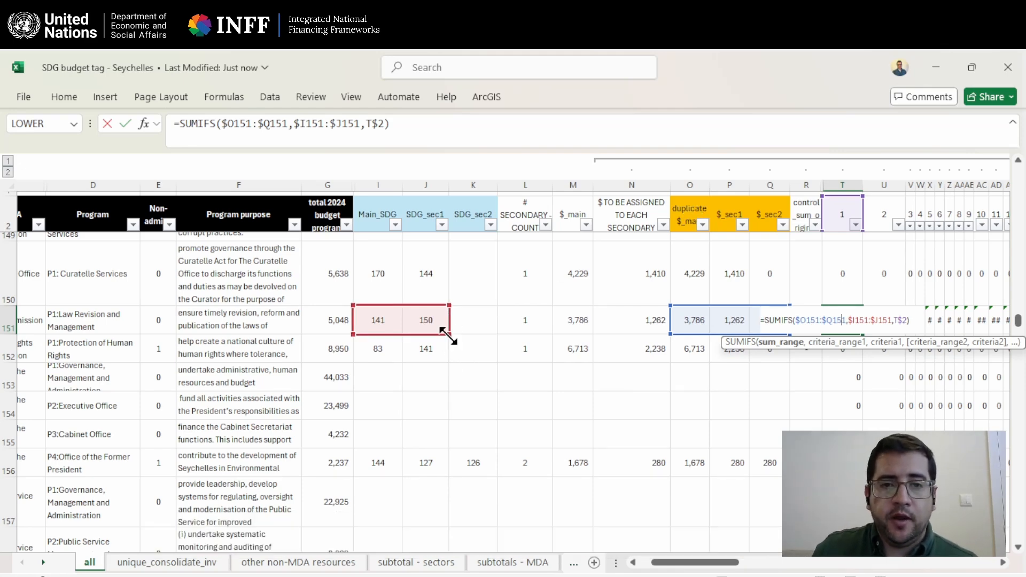
drag(458, 338, 487, 336)
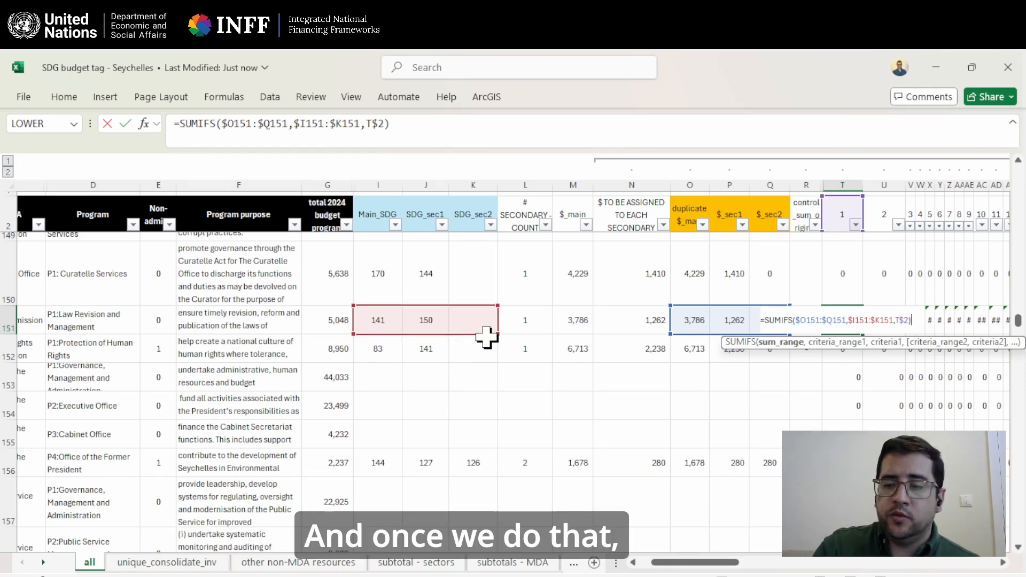
key(Return)
click(850, 319)
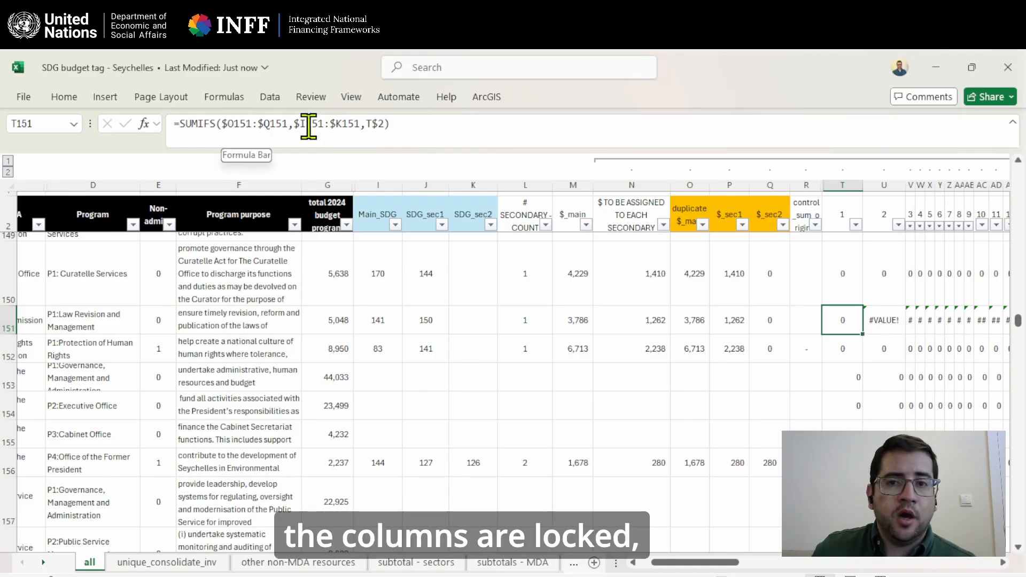
Check row 151's amount and SDG code ranges used by the formula, and compare cell U151's formula with U150's.
drag(745, 323, 769, 320)
drag(380, 328, 481, 328)
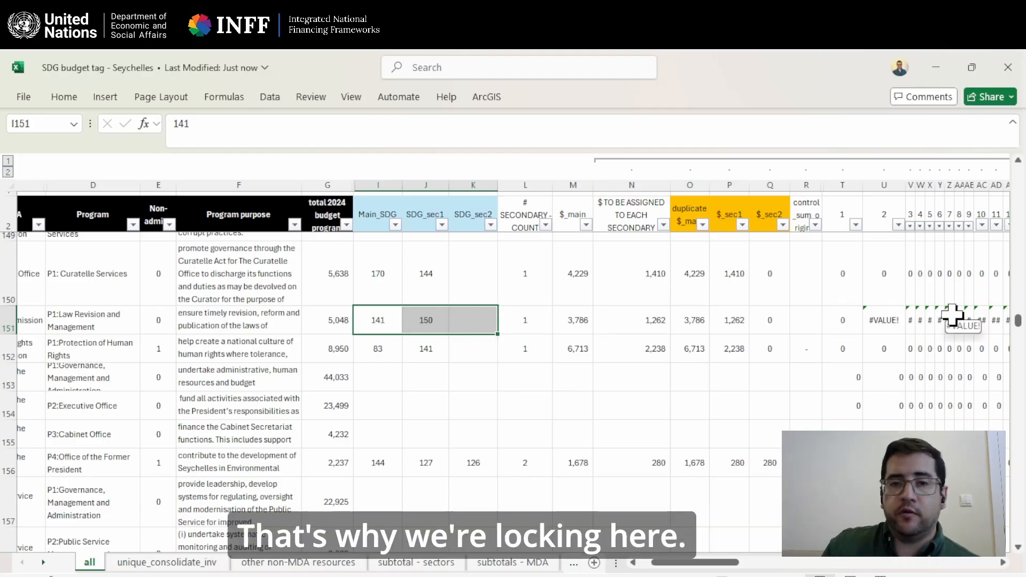
click(883, 318)
click(879, 283)
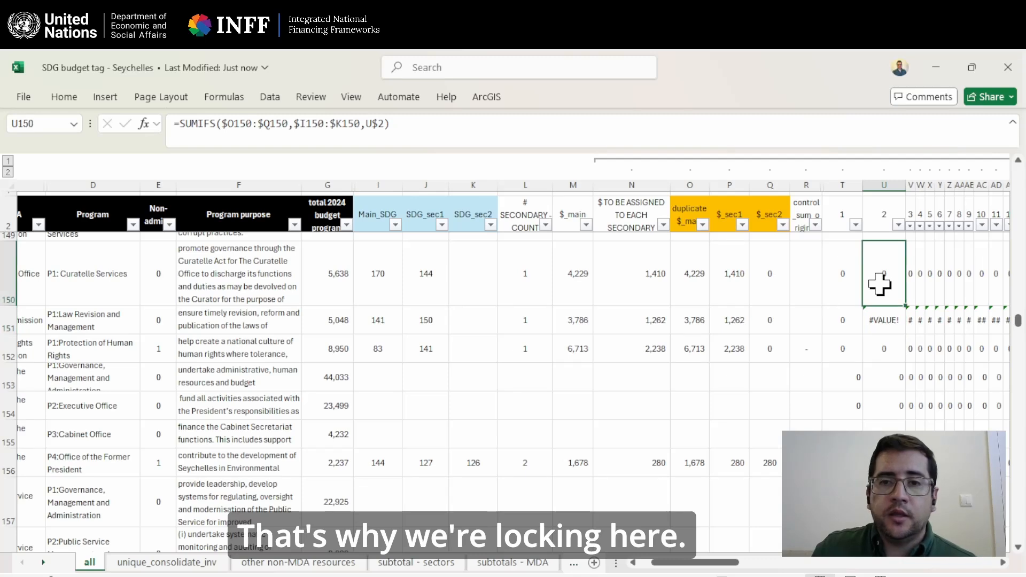
Compare the SUMIFS formulas in cells U151 and U152, examining U152's sum range, criteria range and locked criteria reference.
click(893, 321)
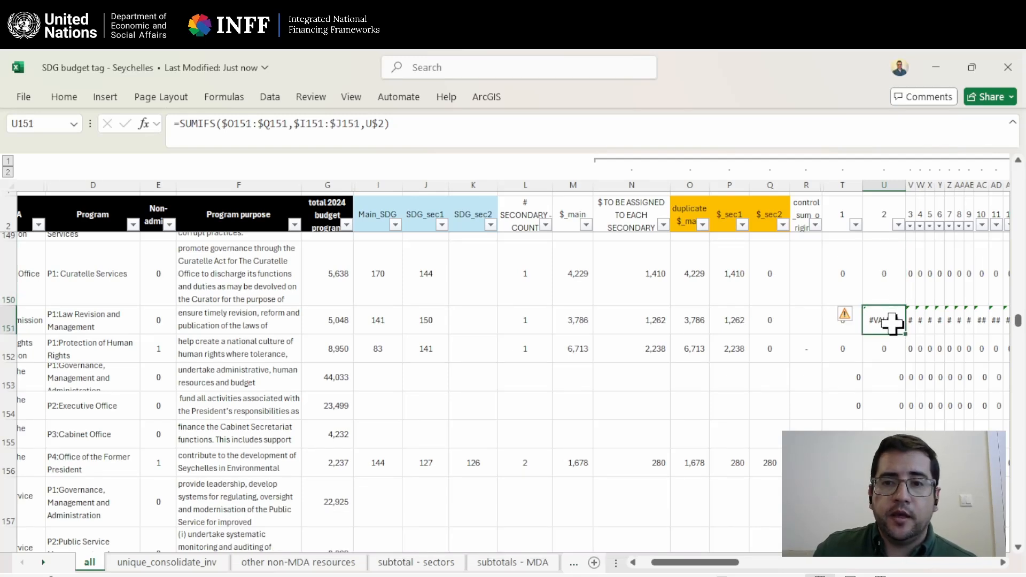
click(887, 342)
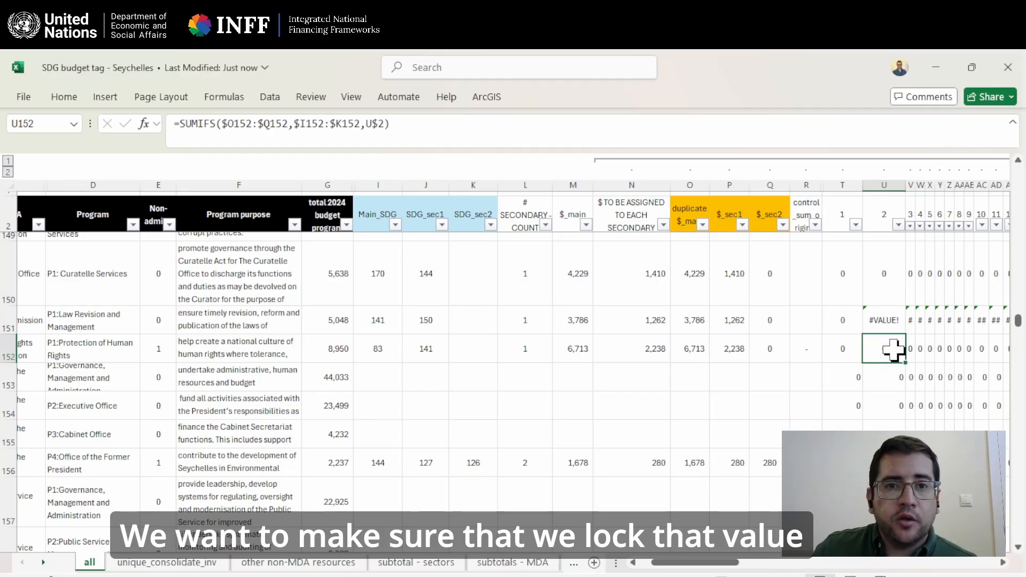
click(230, 130)
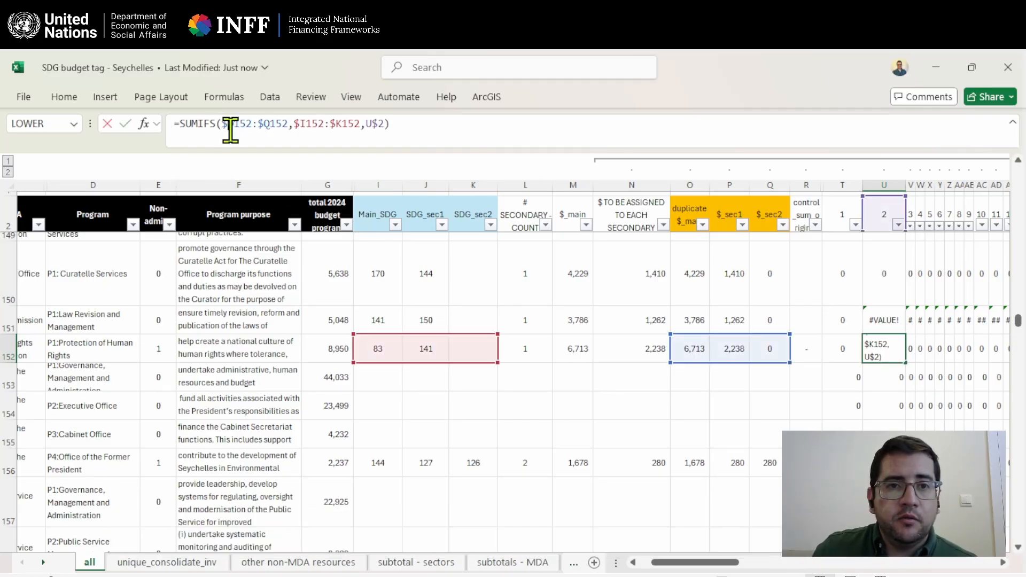
click(260, 126)
text($)
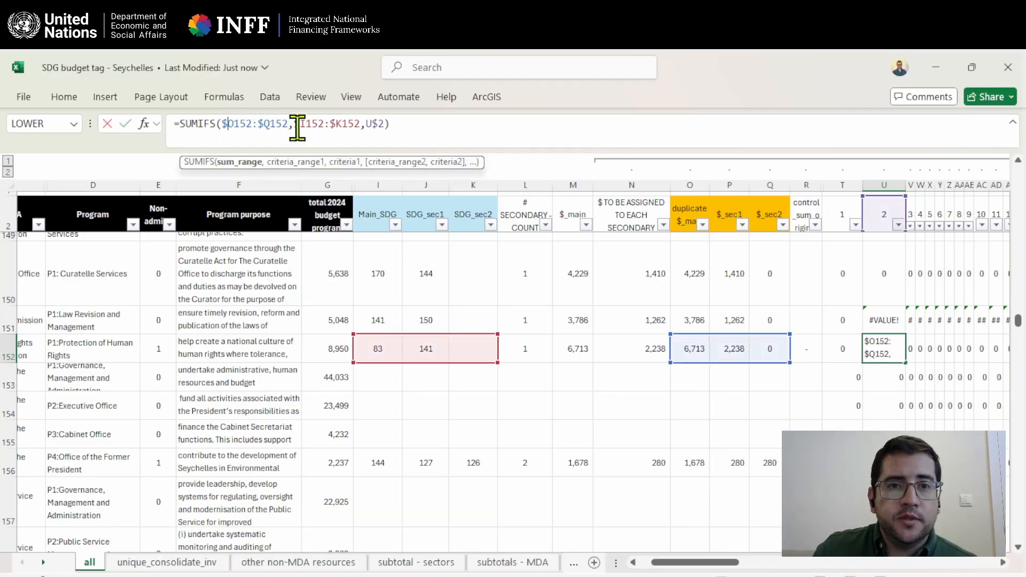
click(385, 127)
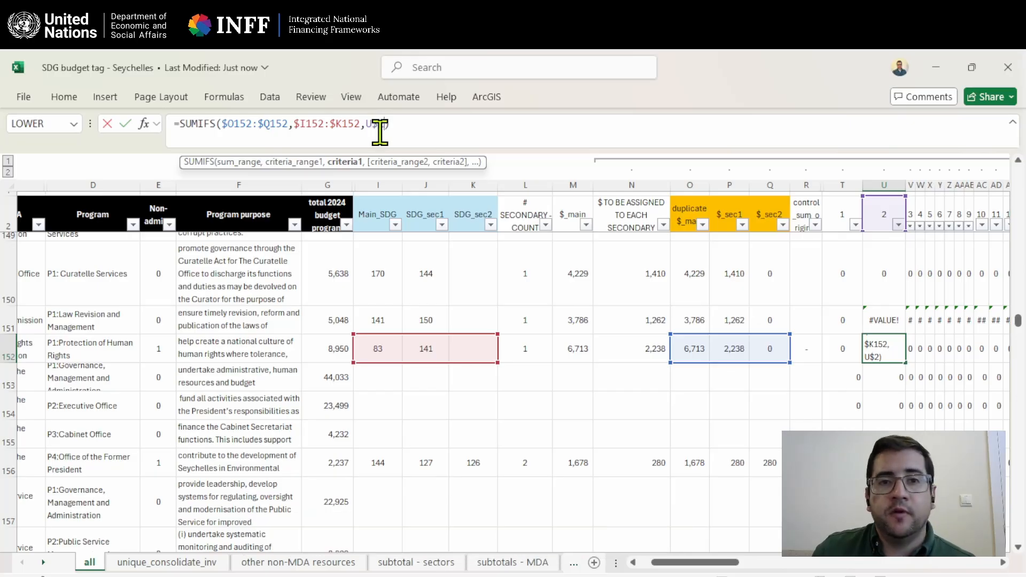
key(Return)
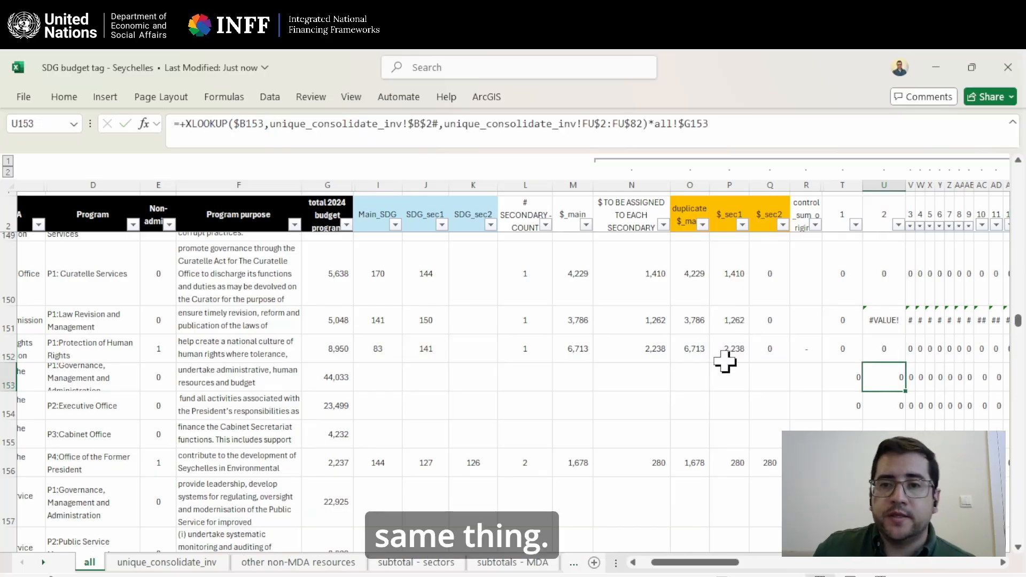
Correct the SUMIFS formula in cell U151 by extending its criteria range to $I151:$K151.
double_click(887, 320)
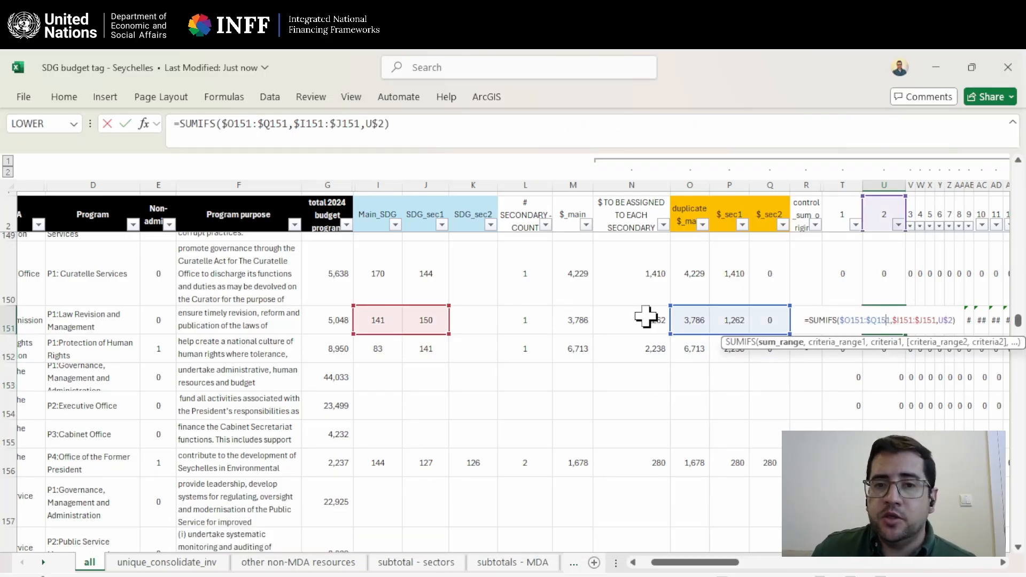
drag(450, 335, 486, 335)
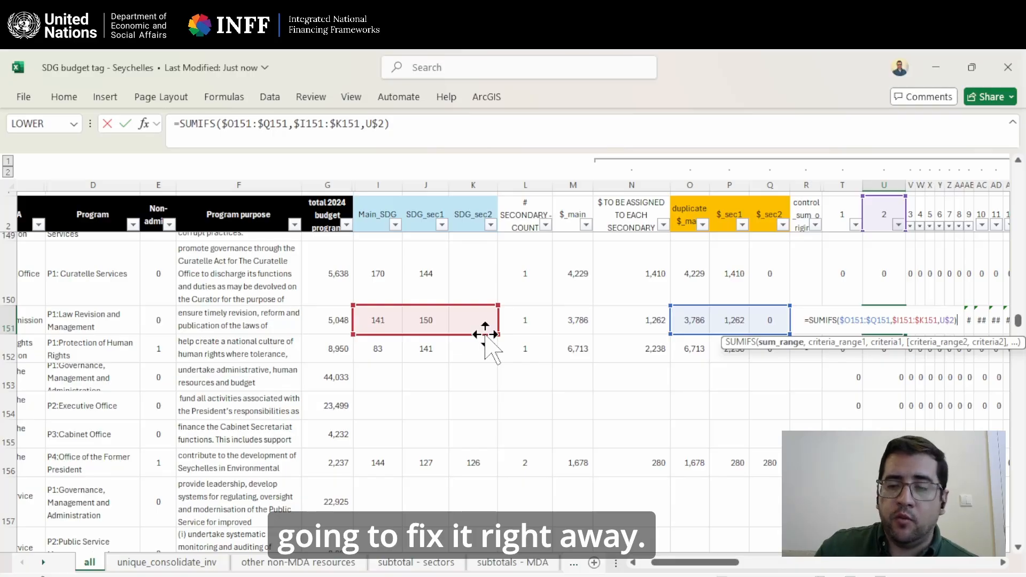
key(Return)
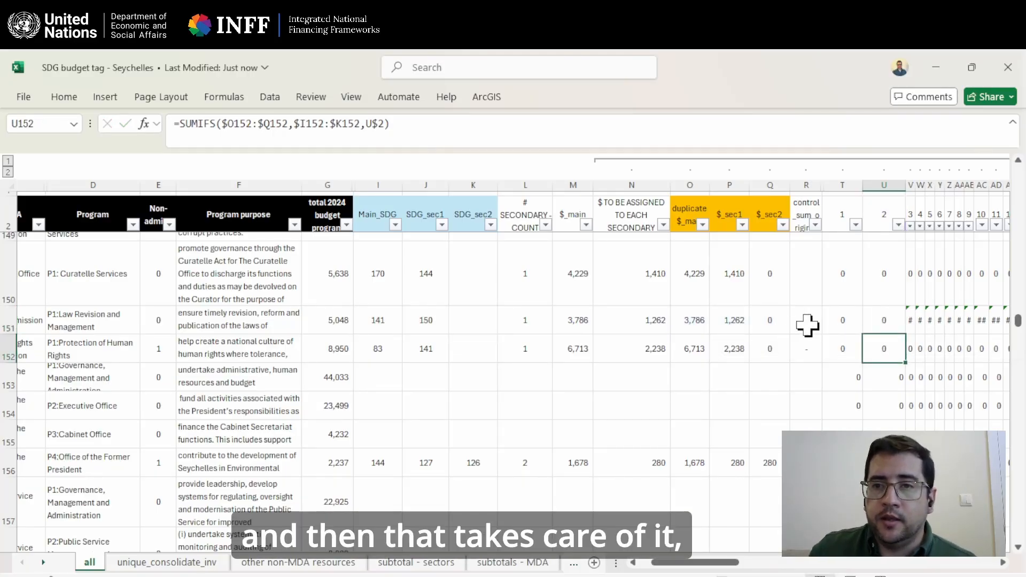
Fill the corrected SUMIFS formula from T151 across row 151 through column GG.
drag(847, 321, 848, 346)
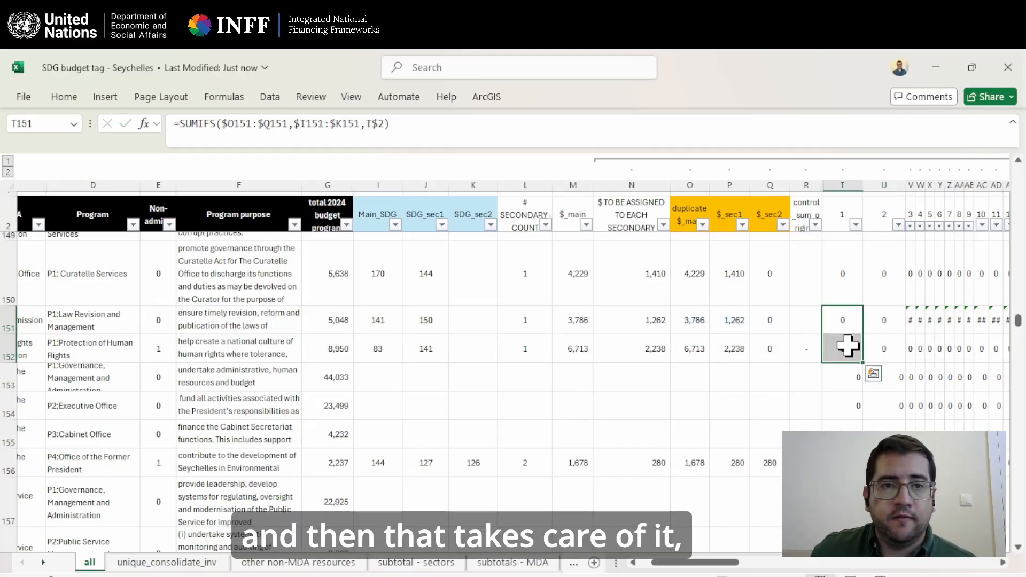
drag(853, 307, 851, 331)
key(Return)
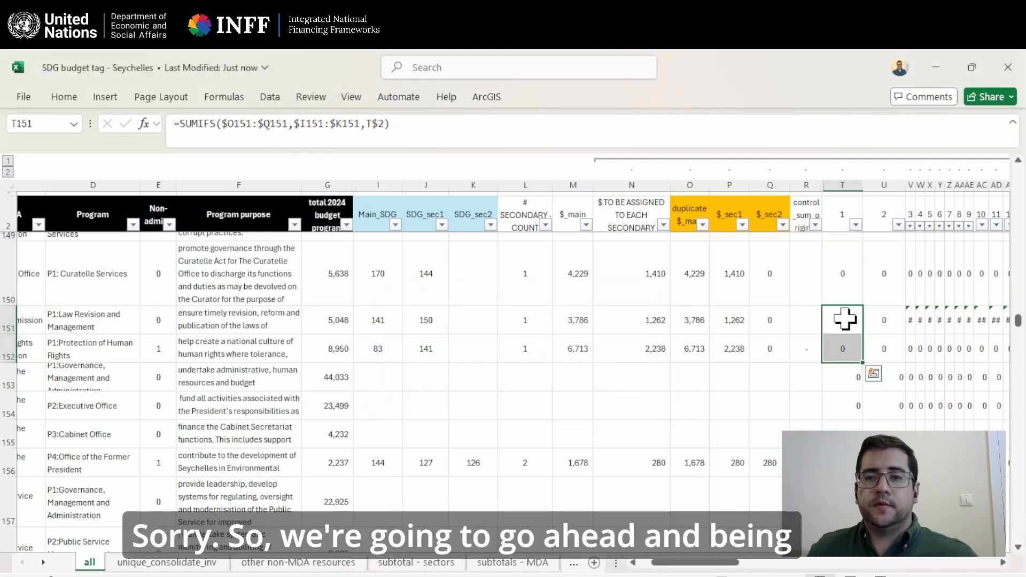
drag(862, 336, 906, 335)
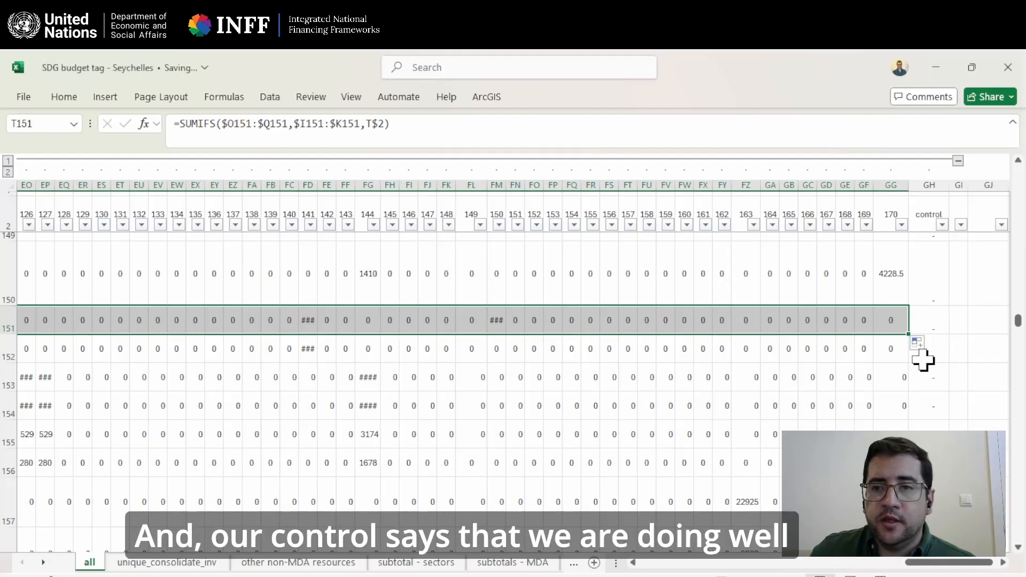
Check row 151's formula and result in the control column GH against the program's total budget.
click(929, 322)
click(929, 184)
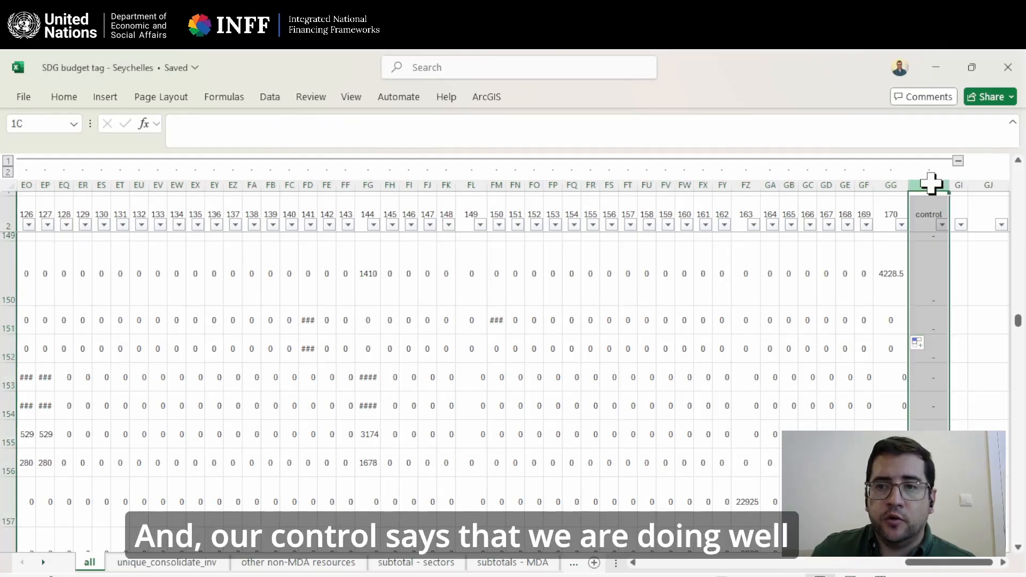
click(931, 320)
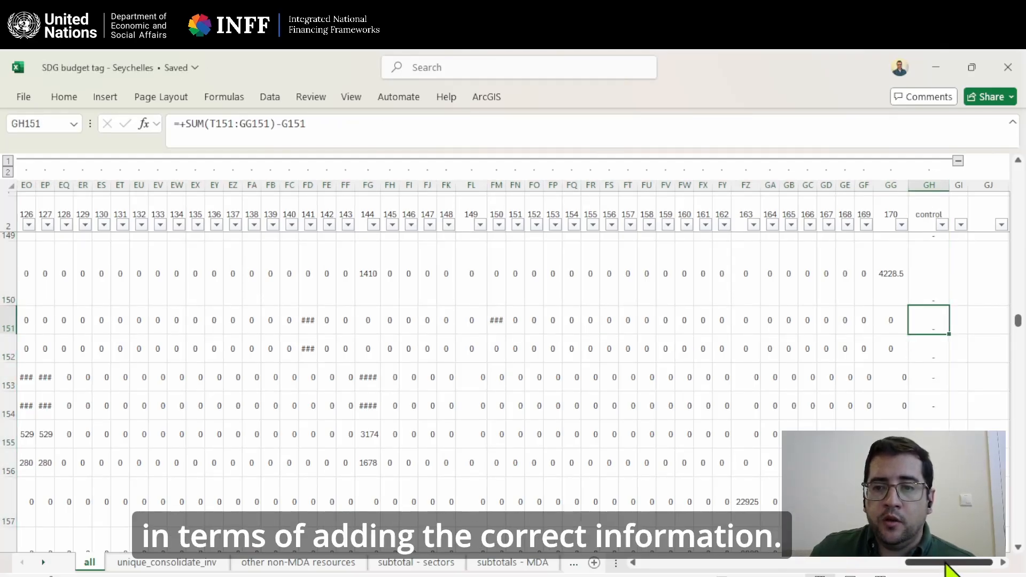
drag(951, 562, 678, 572)
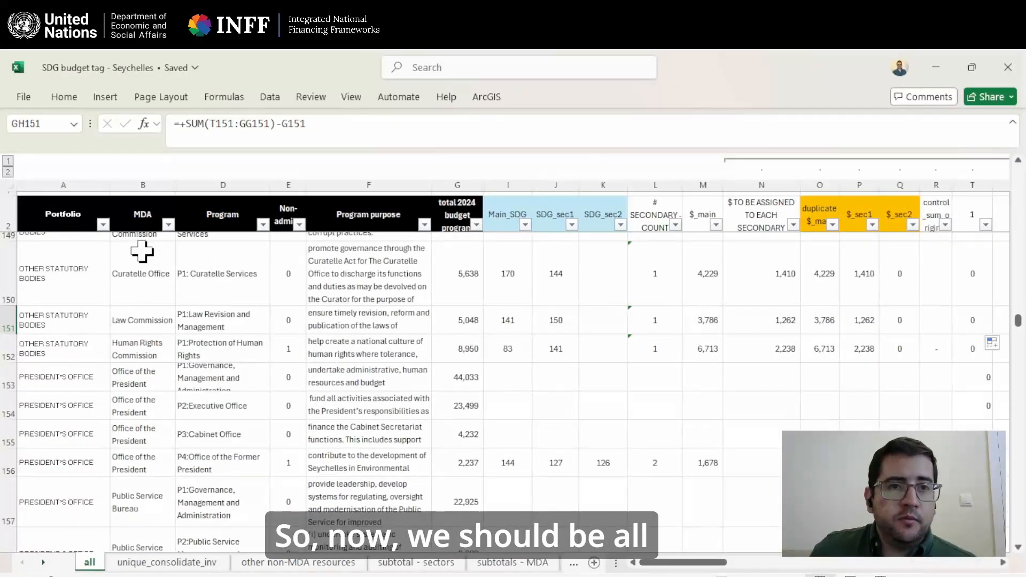
Close the Excel workbook and start a blank report in Power BI Desktop.
click(1003, 75)
key(super)
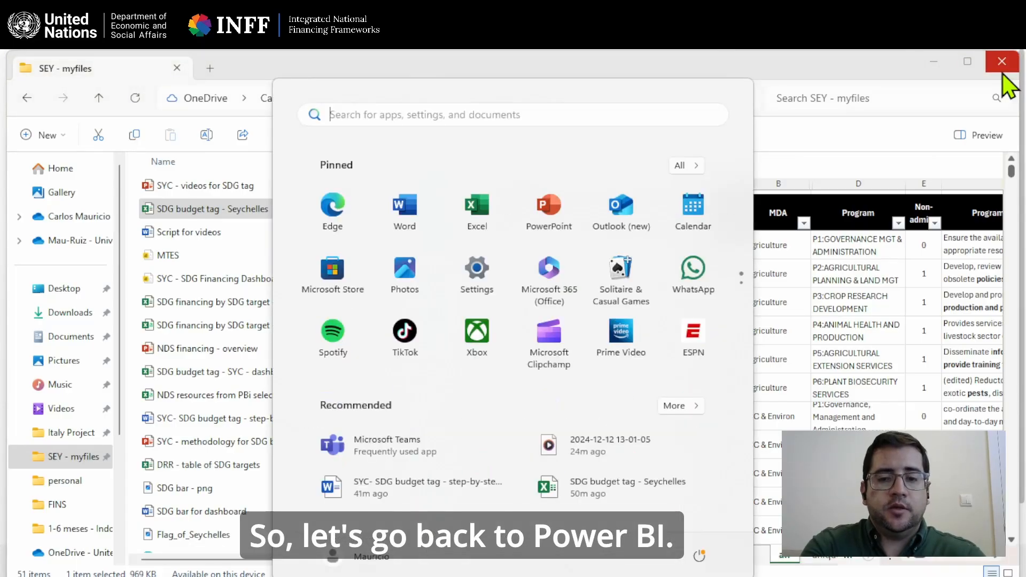
text(powe)
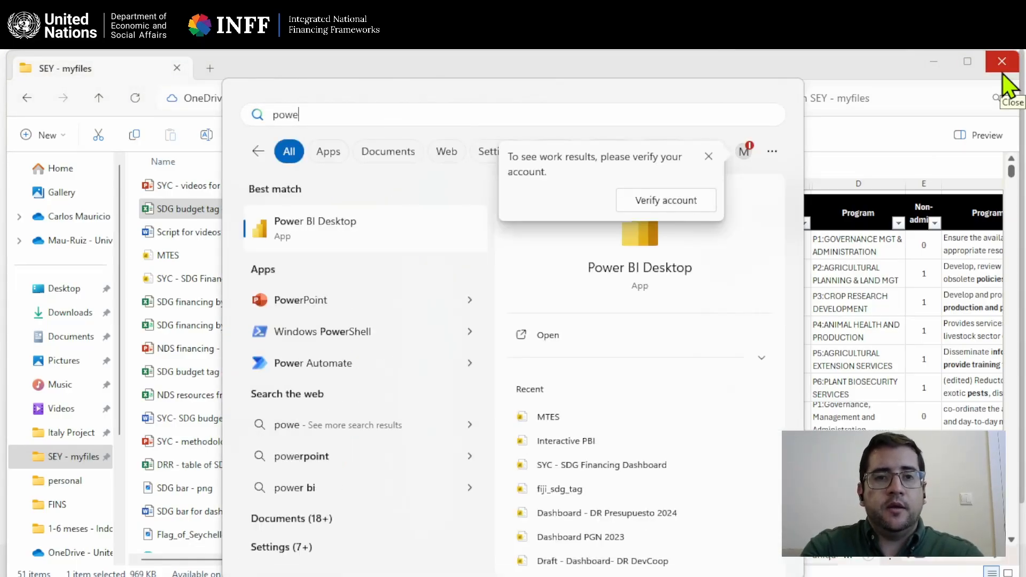
key(Escape)
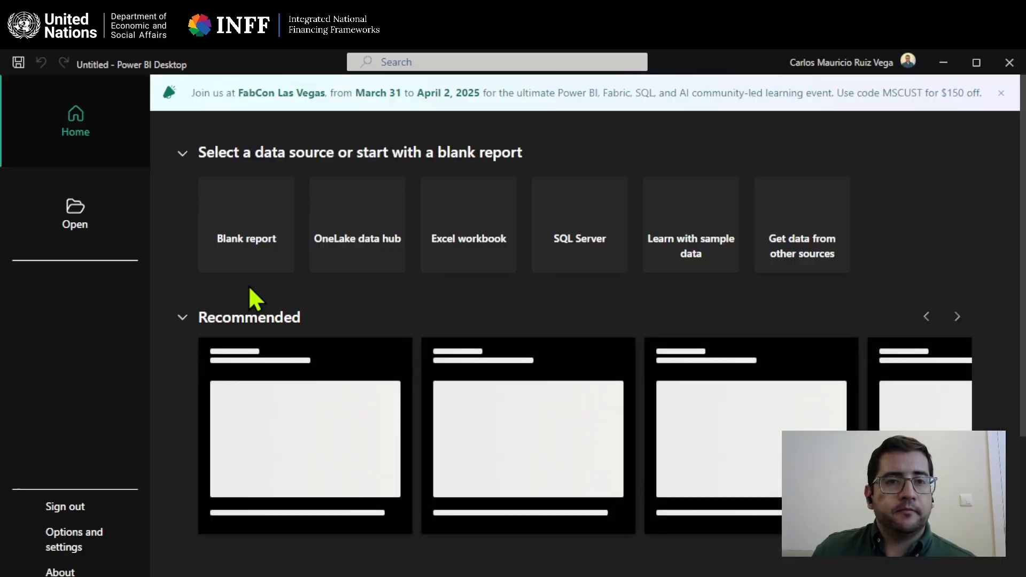
click(256, 230)
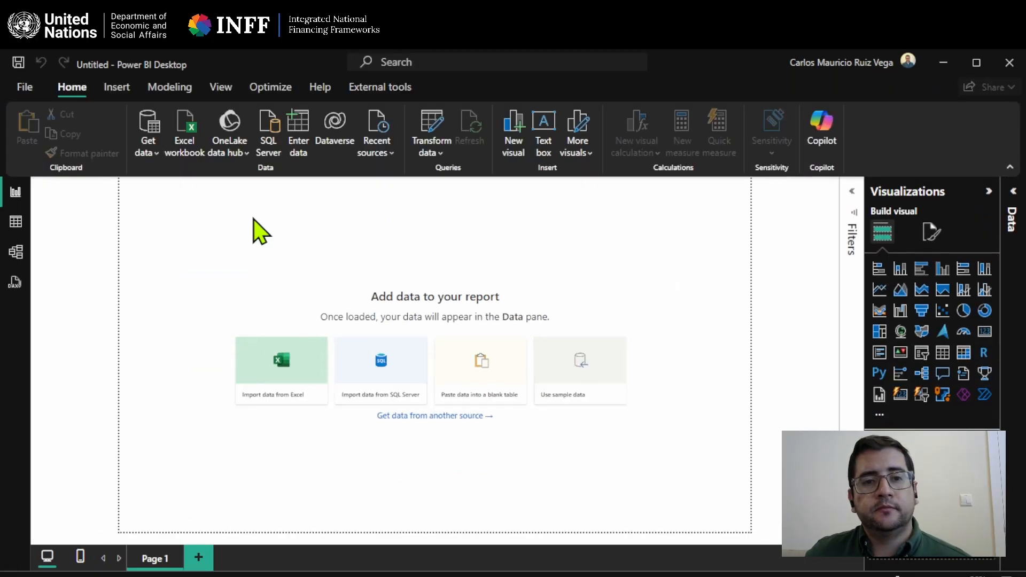
Load the "all", "colors" and "labels" sheets from the Excel workbook "SDG budget tag - Seychelles" into the report.
click(286, 375)
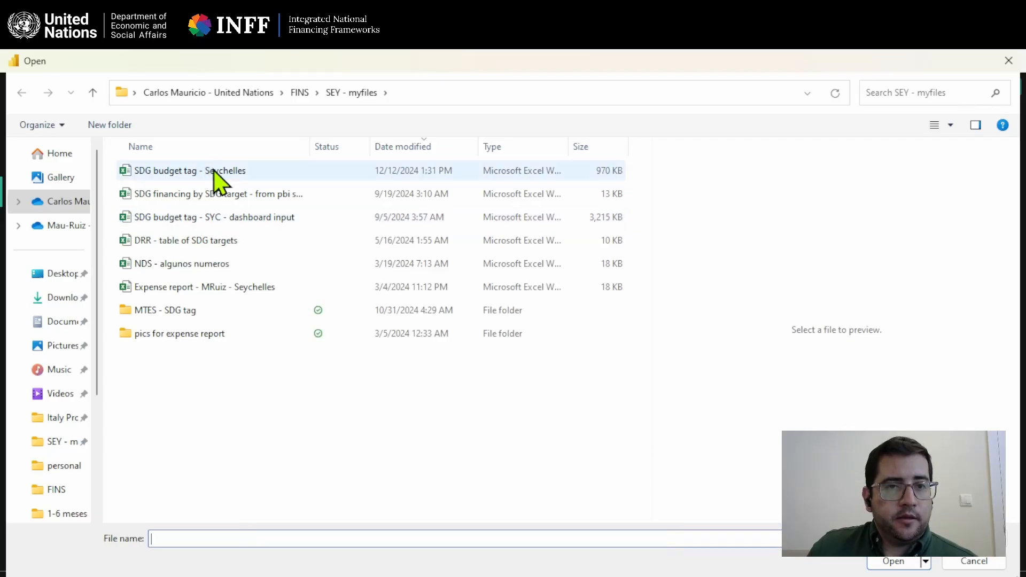
double_click(214, 171)
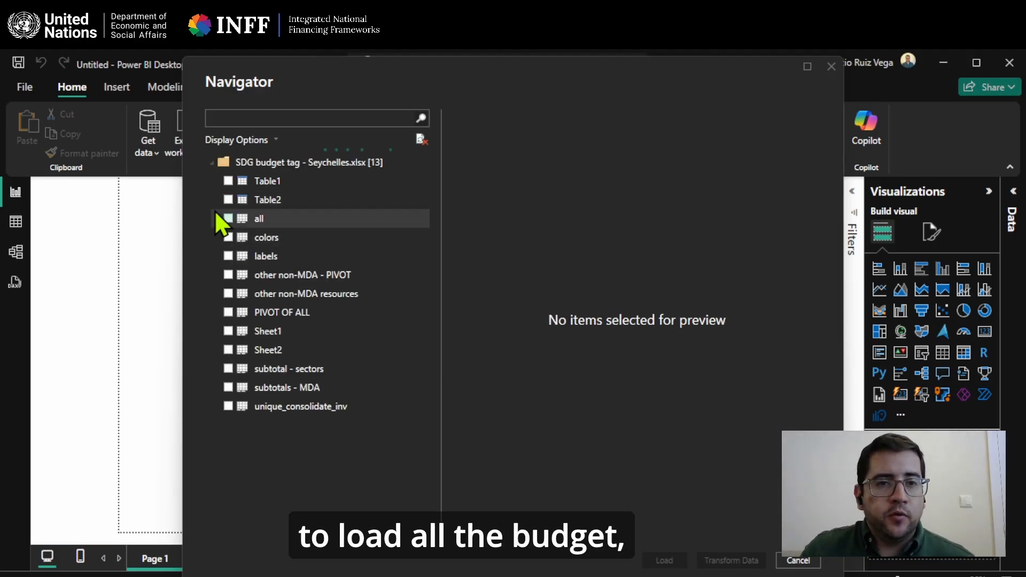
click(228, 219)
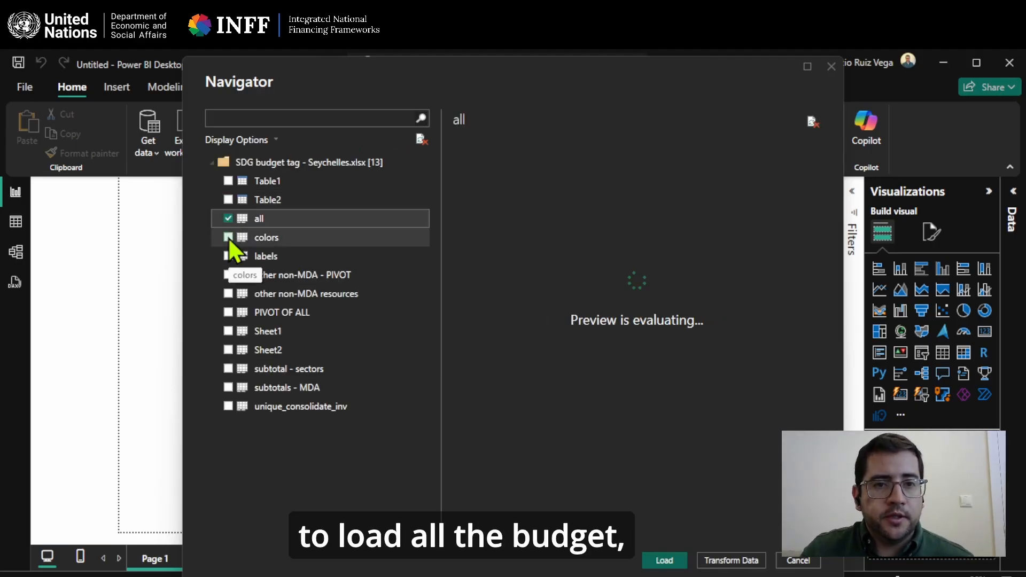
click(228, 237)
click(228, 256)
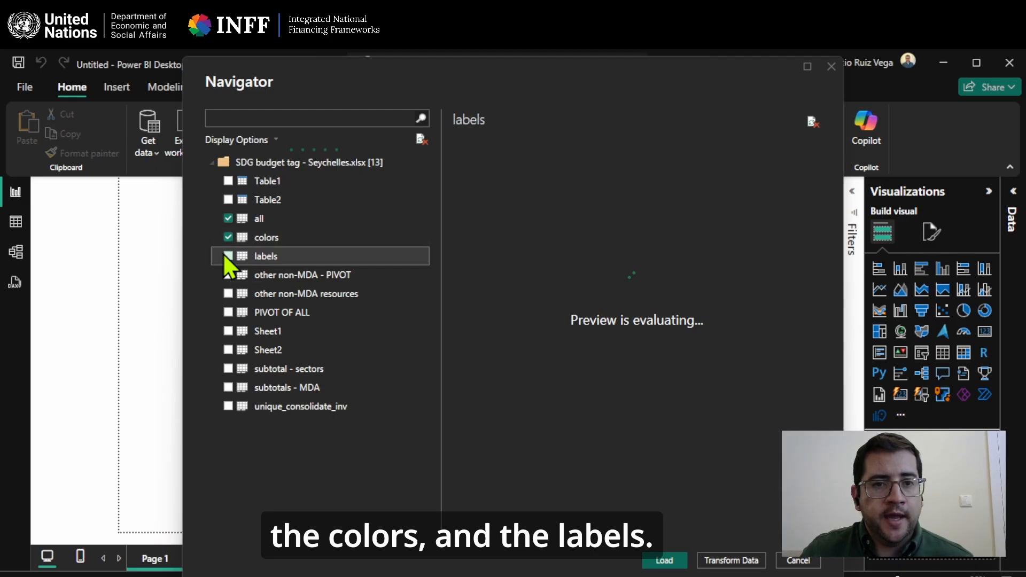
click(228, 256)
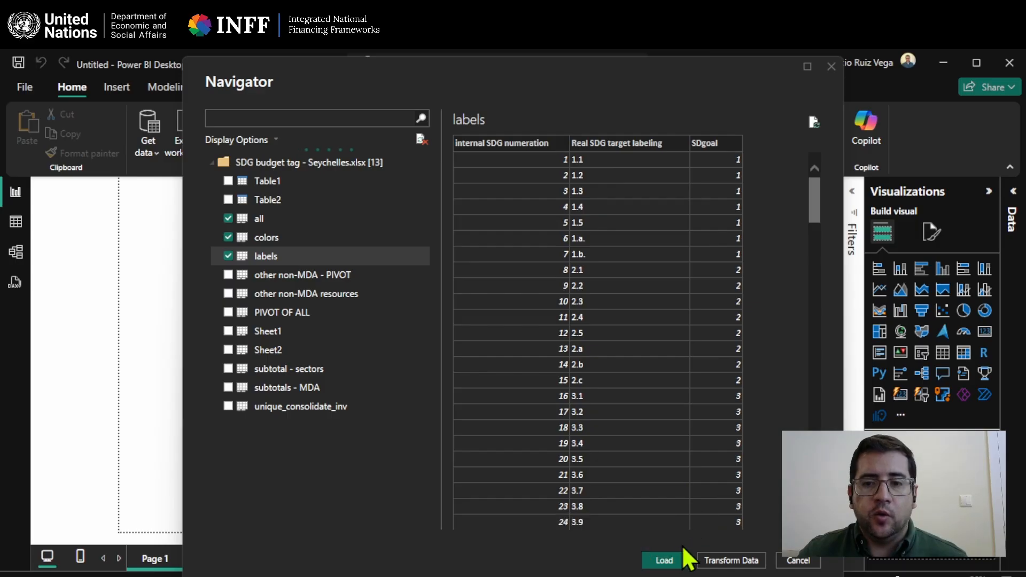
click(674, 561)
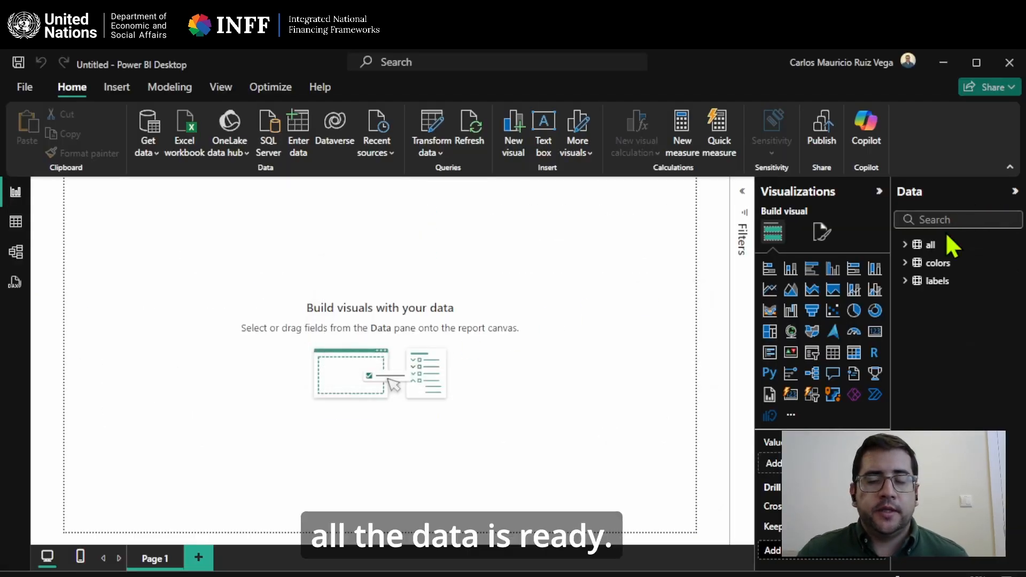
Examine the column names imported in the "all" table, then collapse its field list.
mouse_move(911, 256)
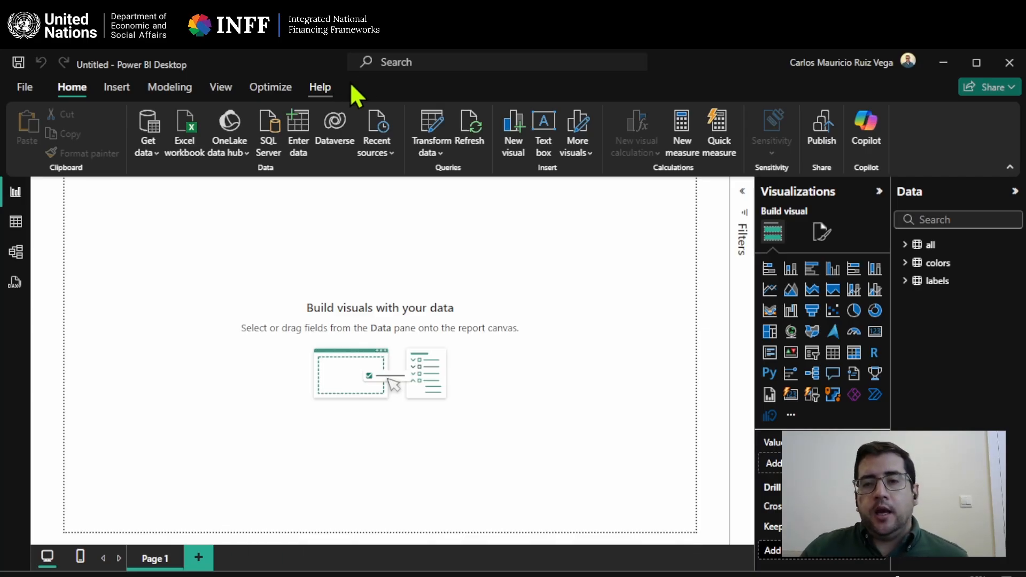
click(904, 245)
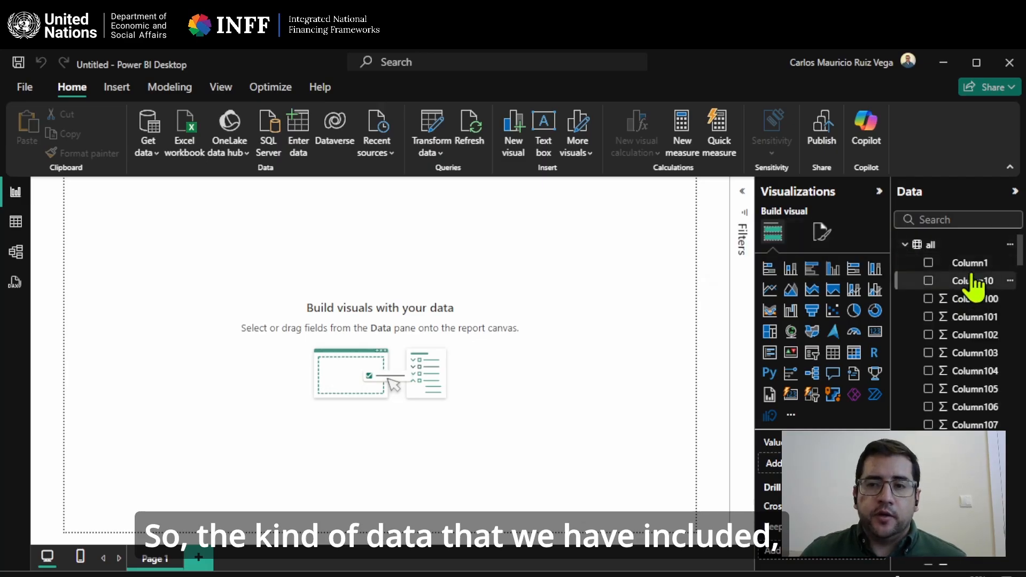
click(905, 246)
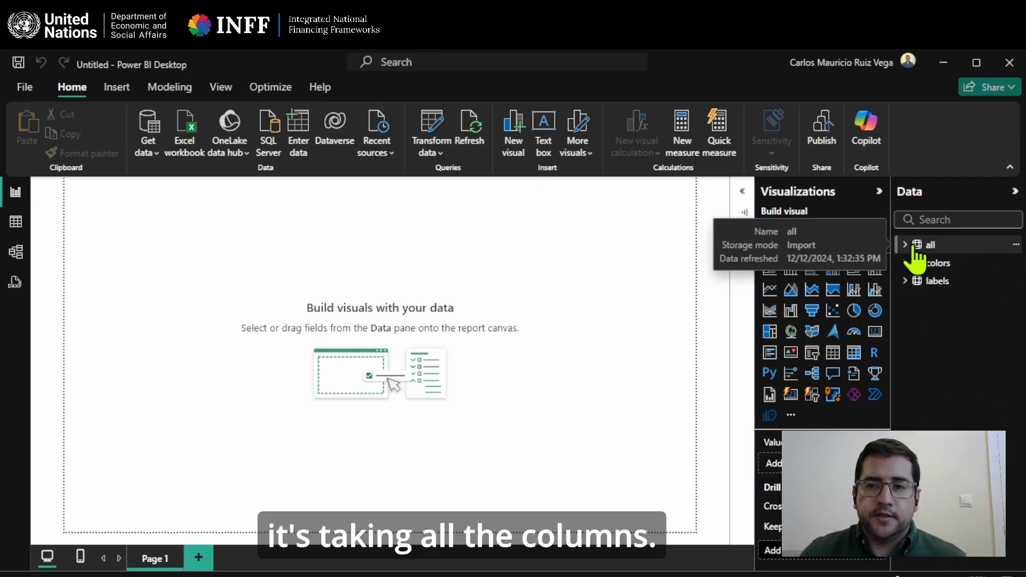
click(916, 249)
scroll(951, 302, down, 20)
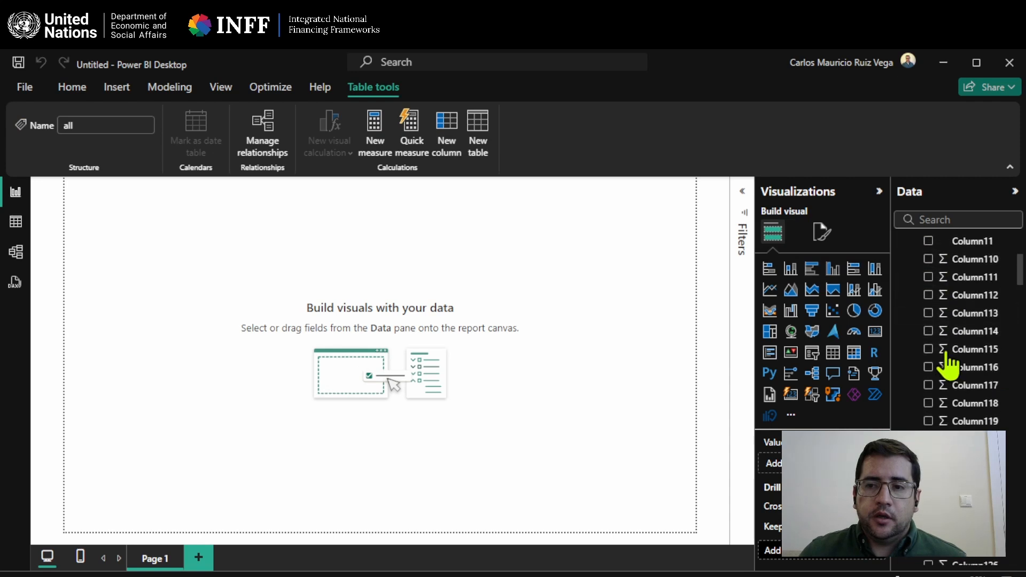
scroll(947, 358, down, 20)
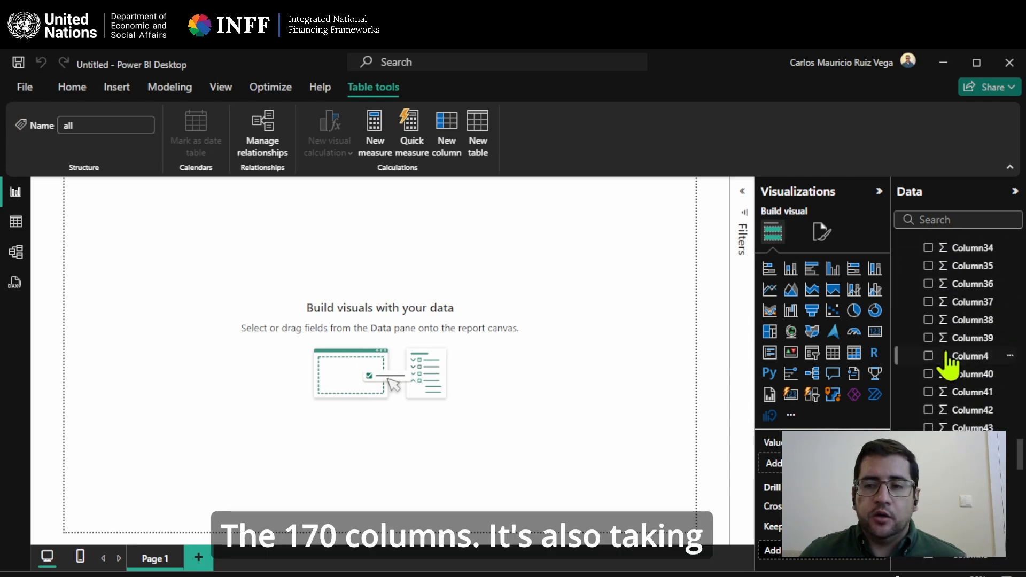
scroll(948, 362, up, 20)
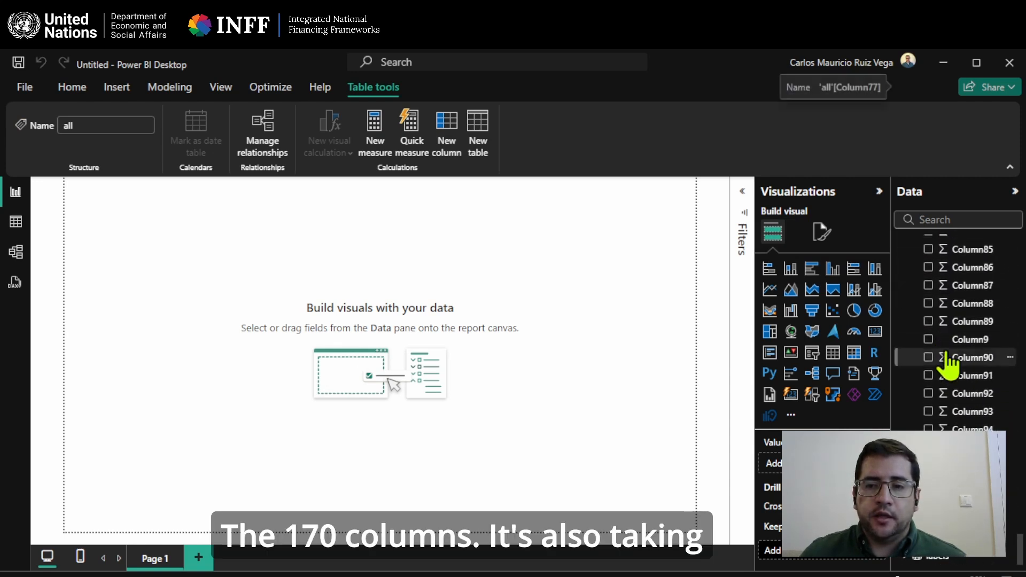
scroll(945, 385, up, 20)
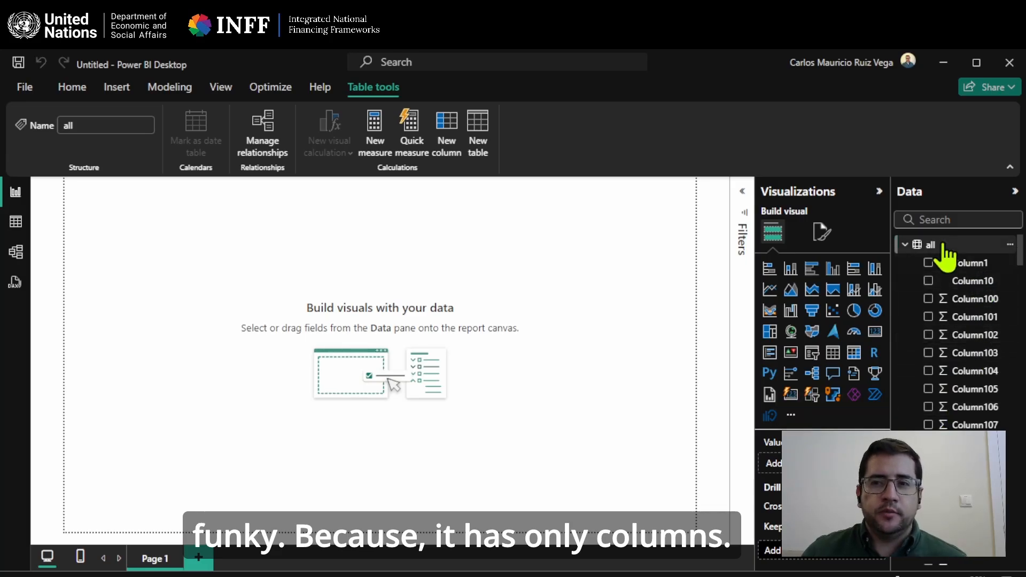
click(904, 245)
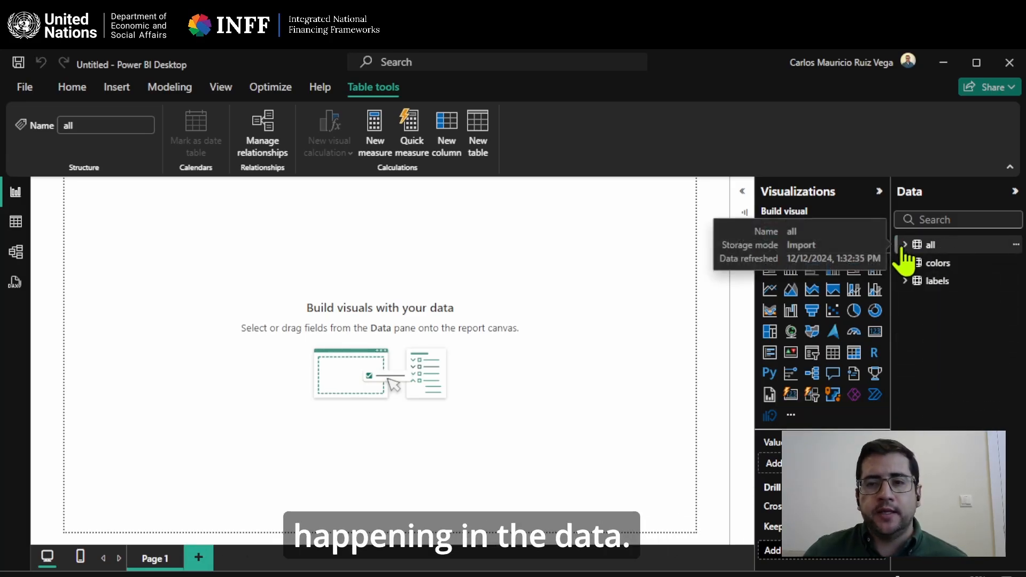
Open the loaded tables in the Power Query Editor to transform their data.
click(496, 286)
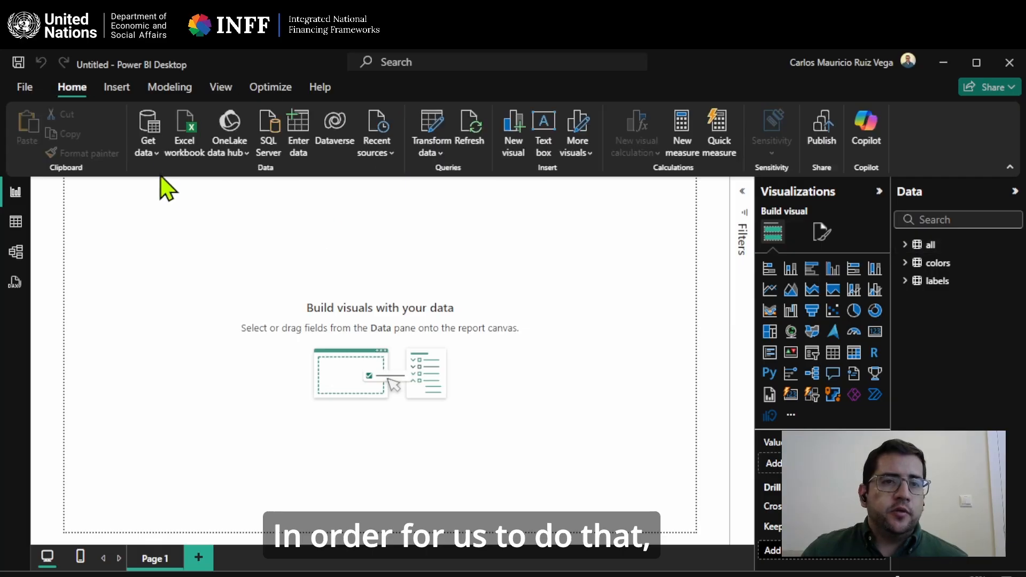
click(437, 120)
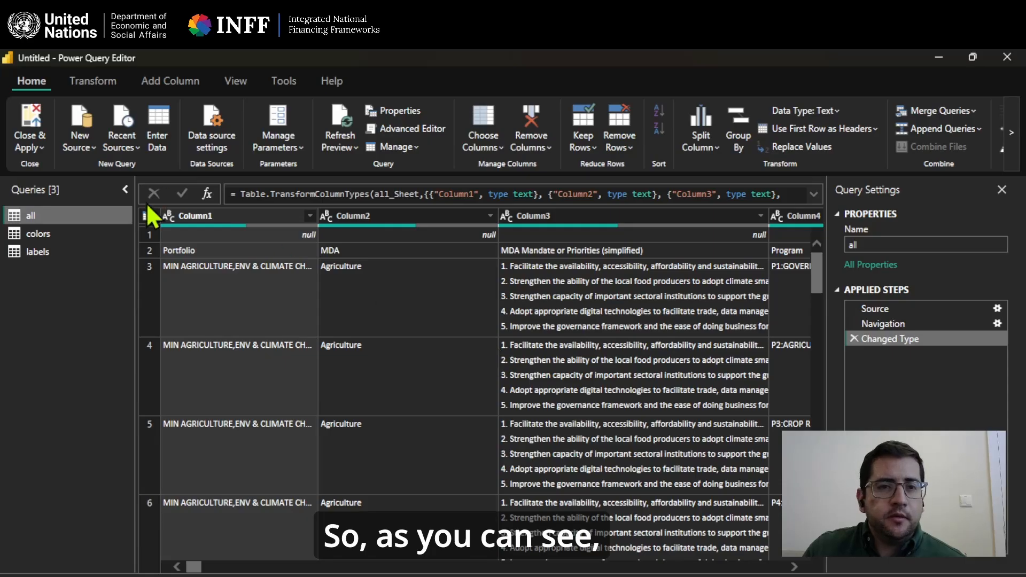
Remove the top 1 row, the blank one above the column titles, from the "all" table.
click(150, 233)
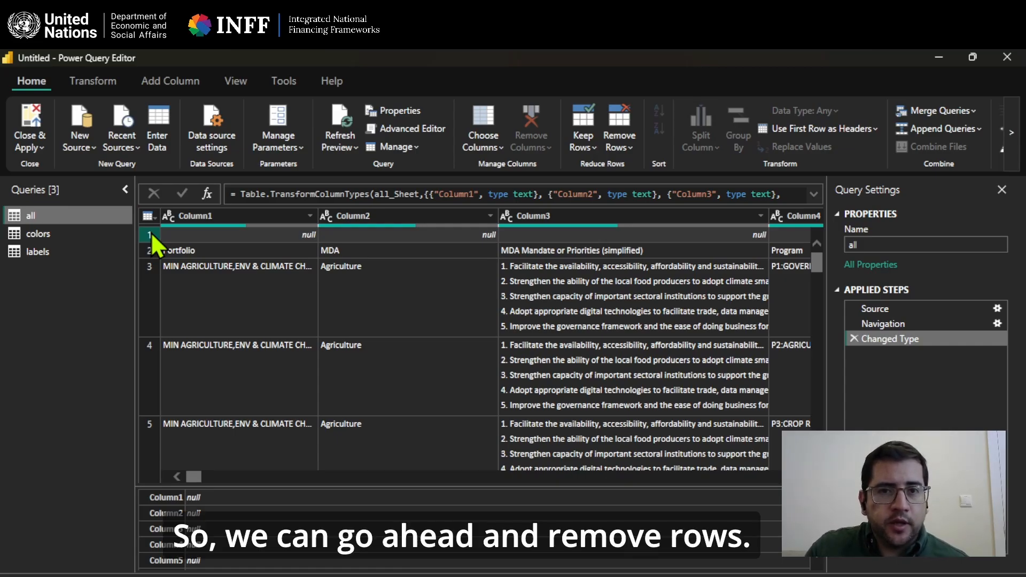
click(621, 145)
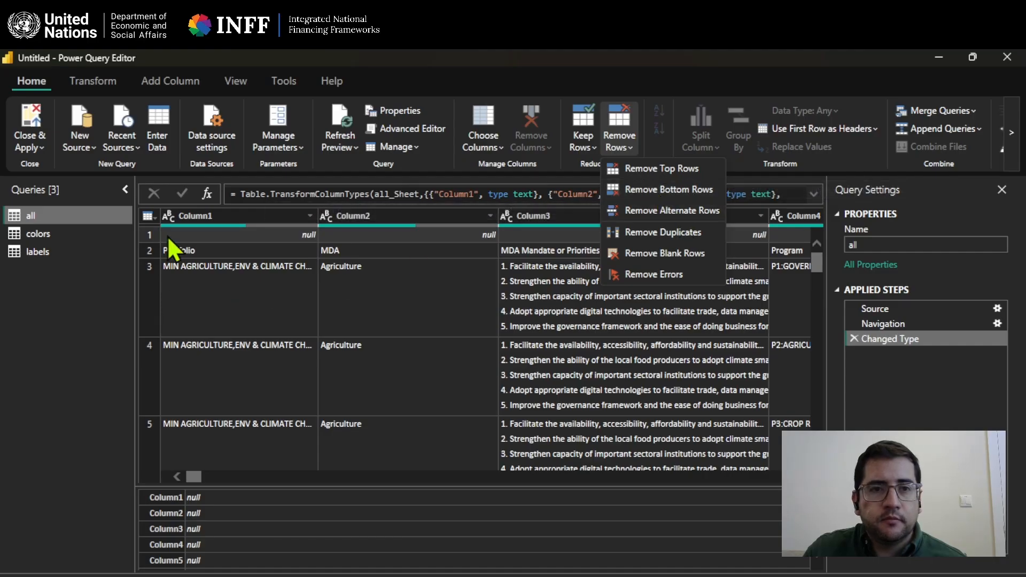
click(149, 236)
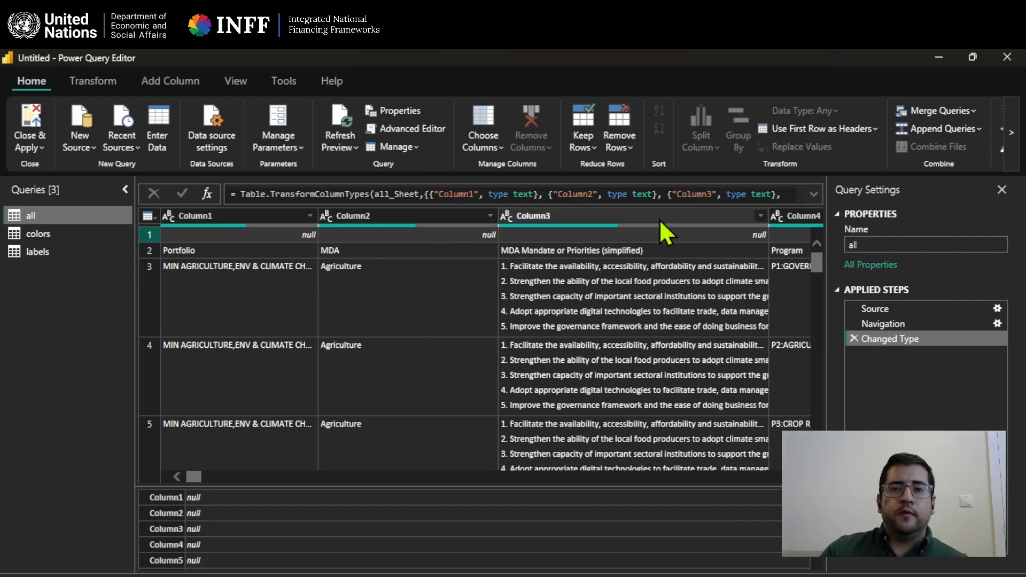
click(614, 147)
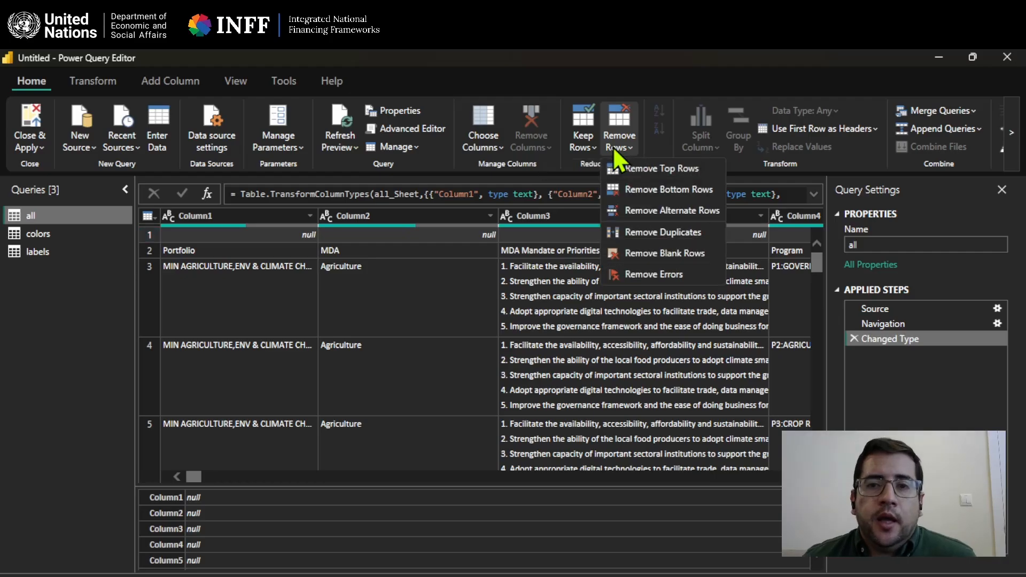
click(652, 165)
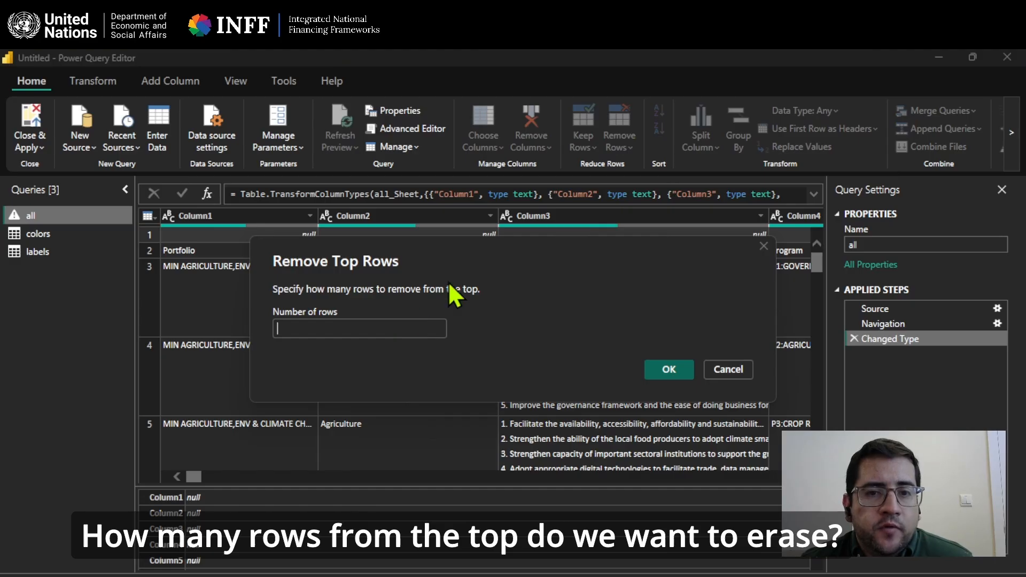
text(1)
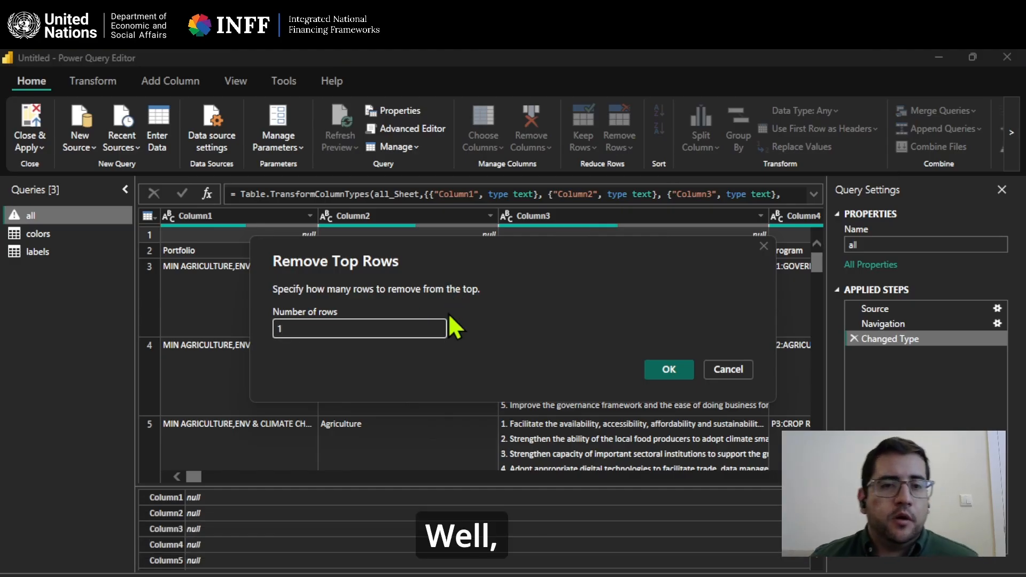
click(666, 370)
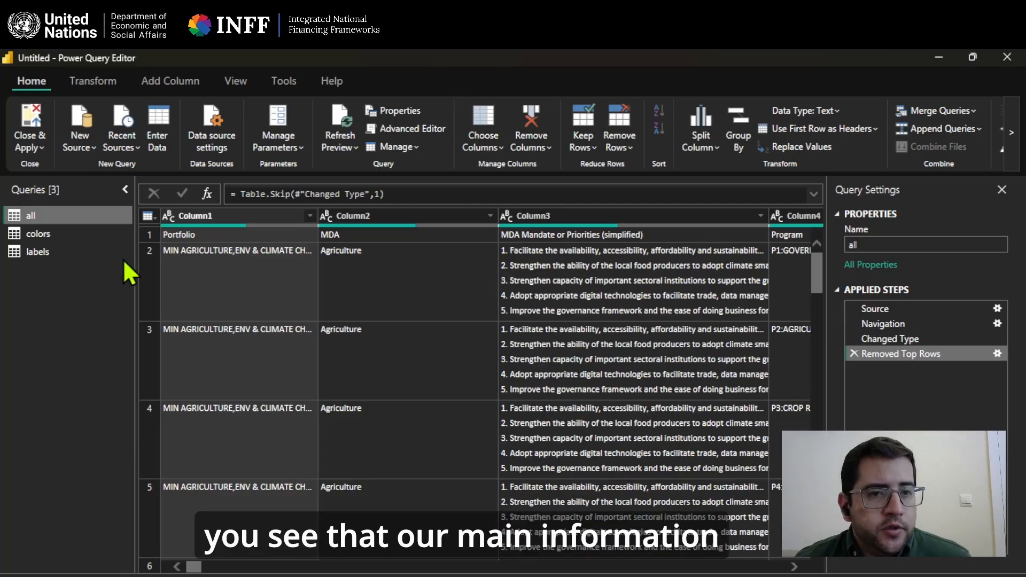
Promote the first row of the "all" table, containing Portfolio, MDA and Program, to column headers.
click(151, 235)
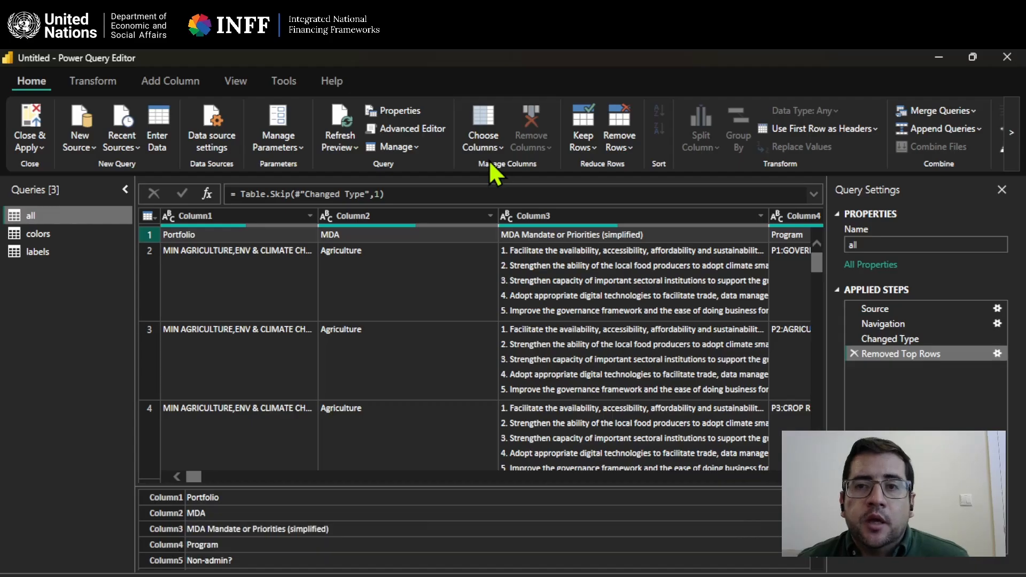
click(787, 131)
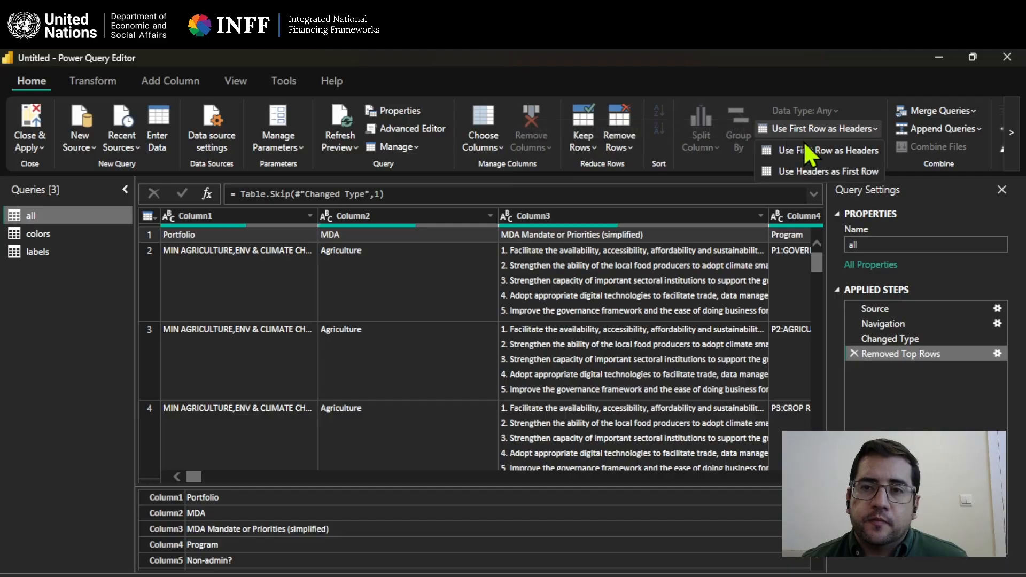
click(869, 150)
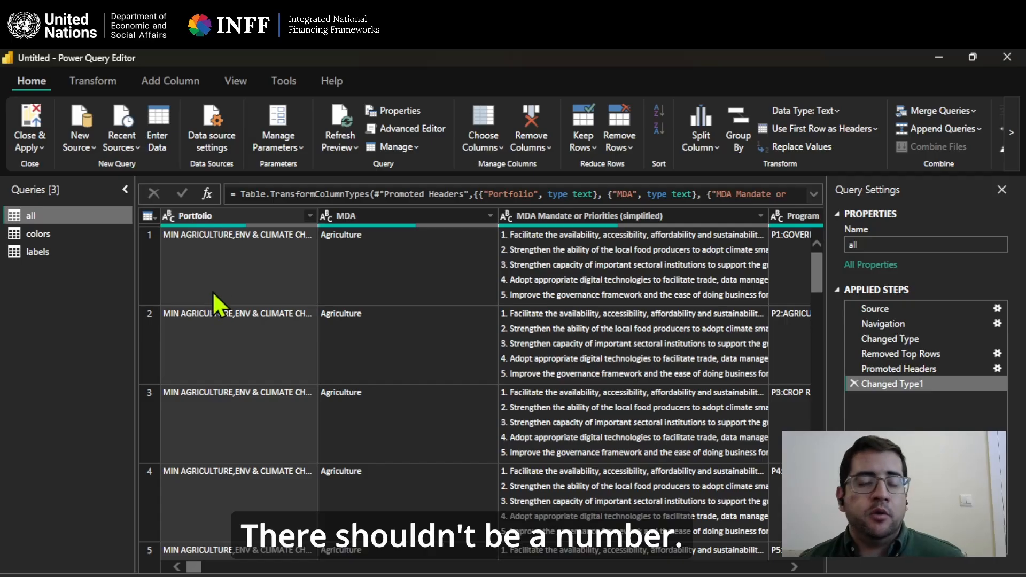
Examine the data types of the "all" table's columns, from Portfolio and MDA through the budget amounts to the numbered SDG target columns.
click(188, 220)
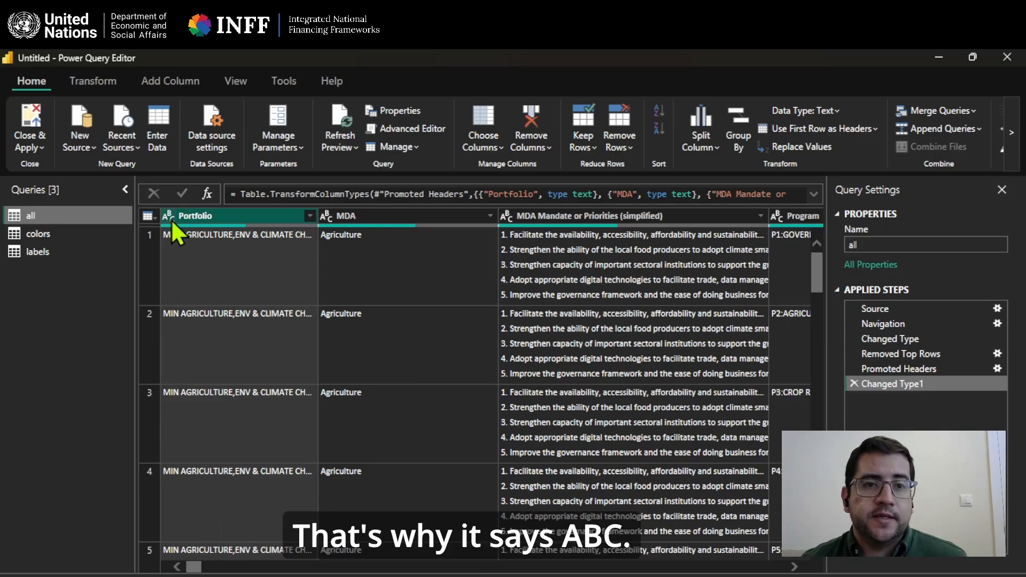
click(351, 220)
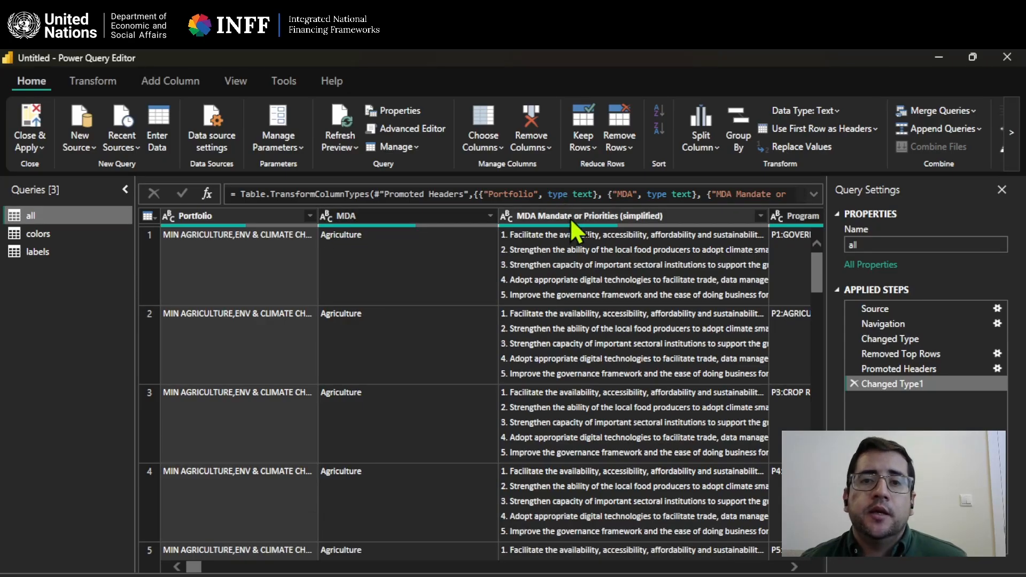
drag(195, 567, 206, 566)
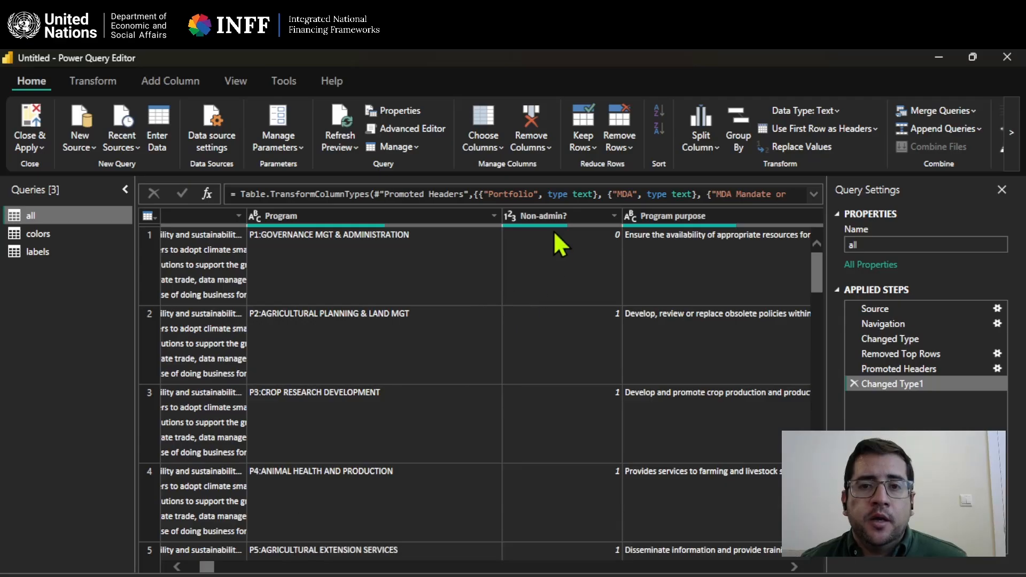
click(544, 217)
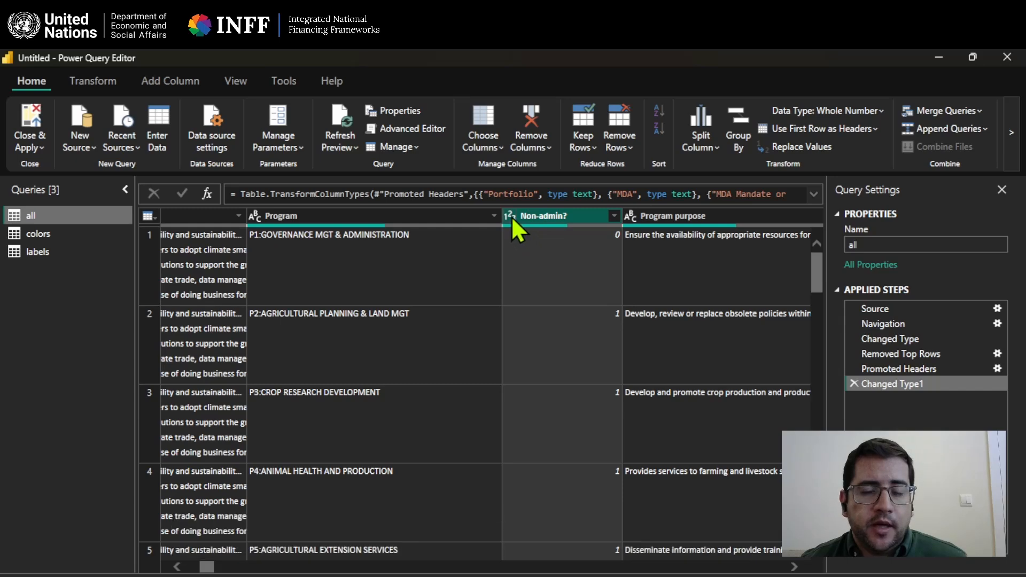
drag(211, 569, 224, 570)
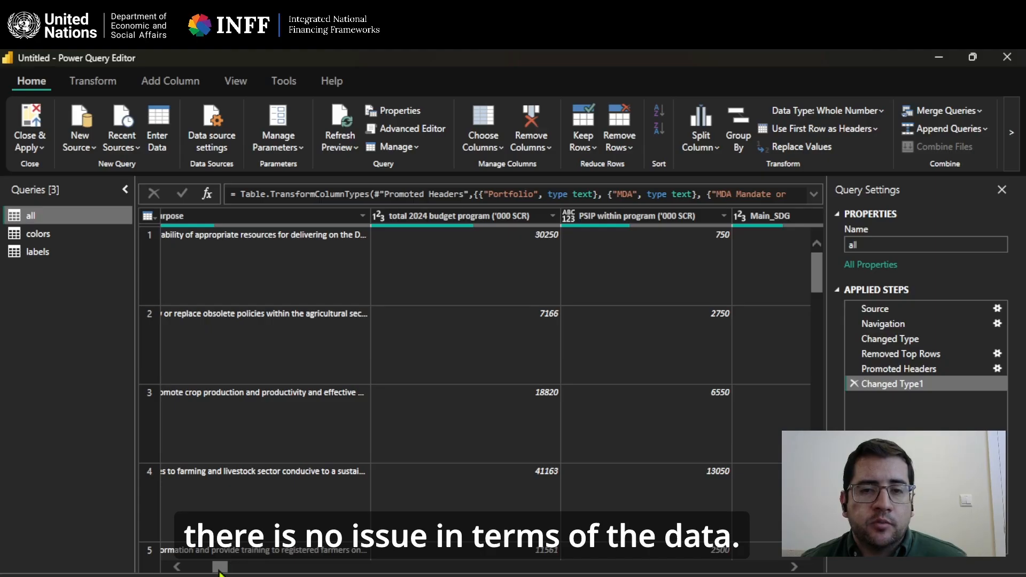
drag(219, 571, 249, 569)
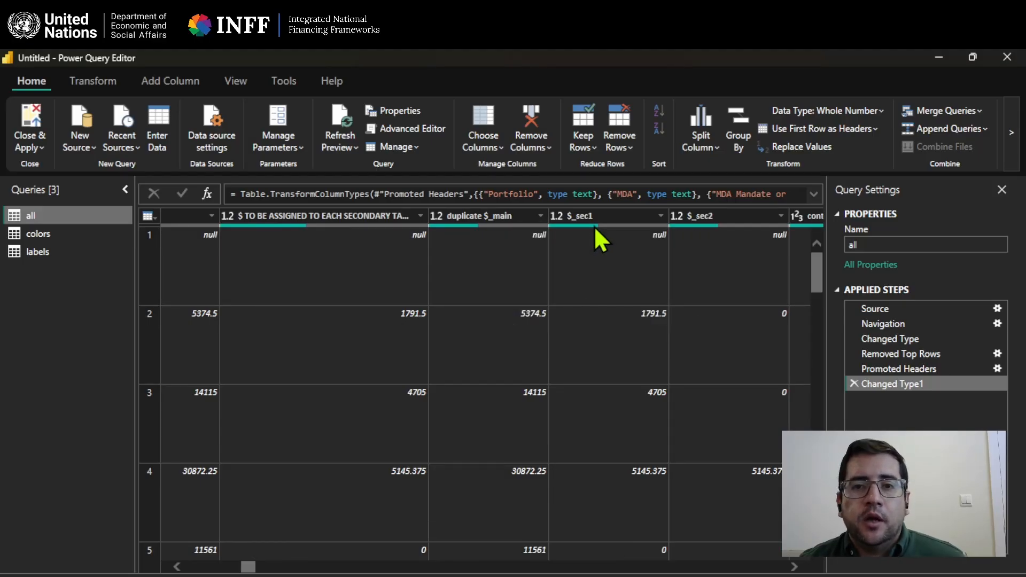
mouse_move(594, 225)
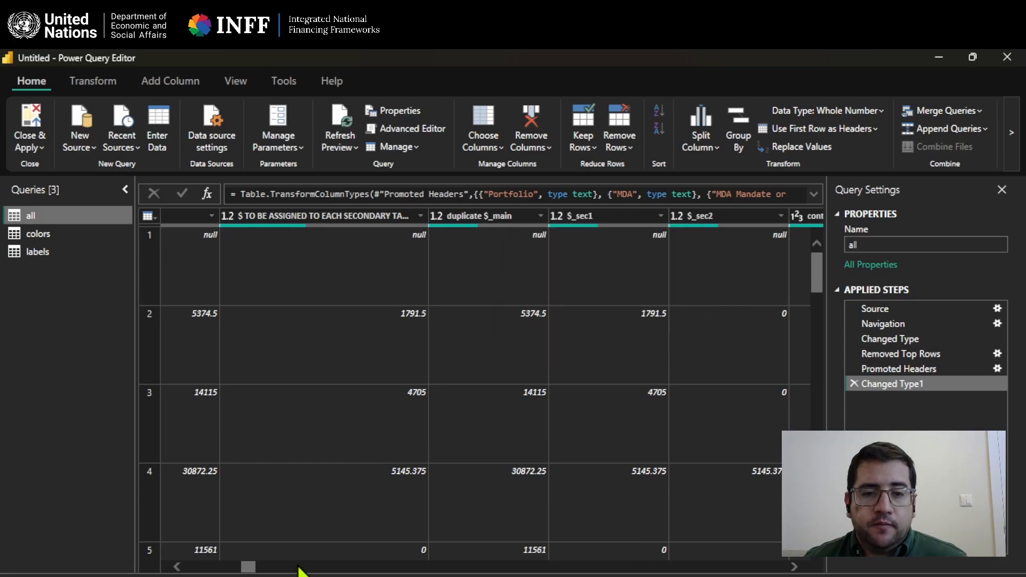
drag(254, 568, 257, 570)
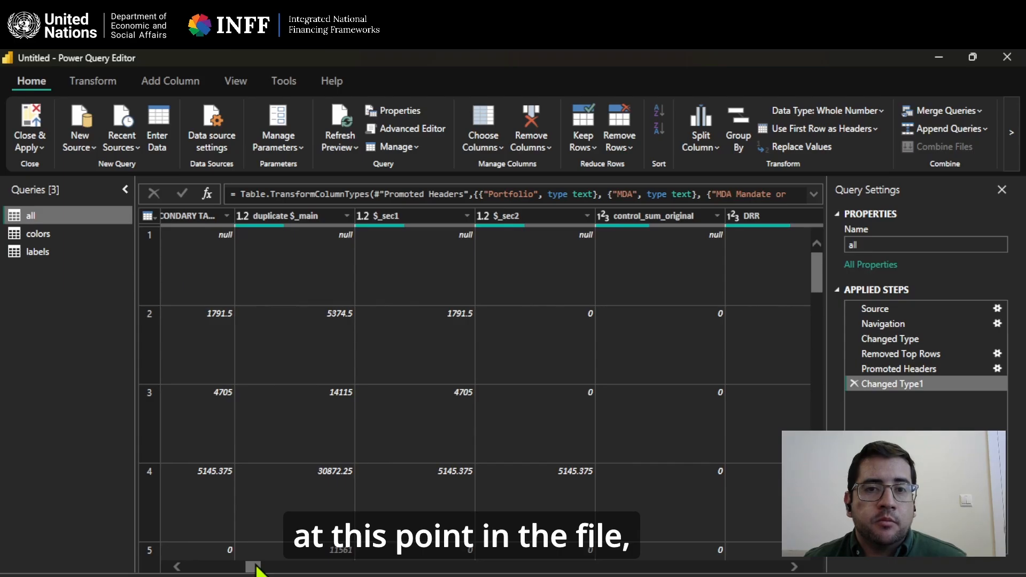
drag(255, 569, 258, 570)
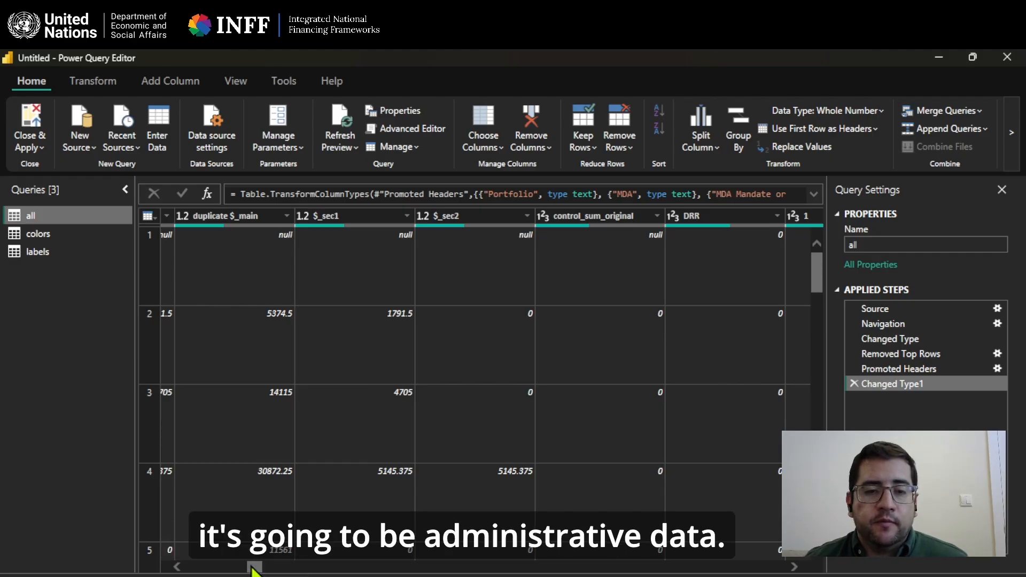
drag(254, 568, 265, 571)
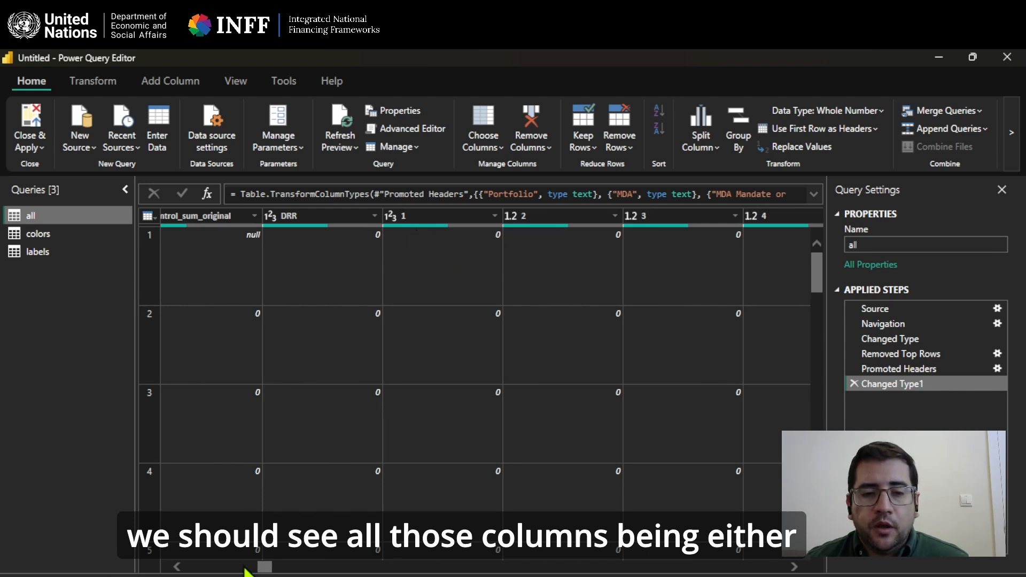
drag(264, 568, 502, 565)
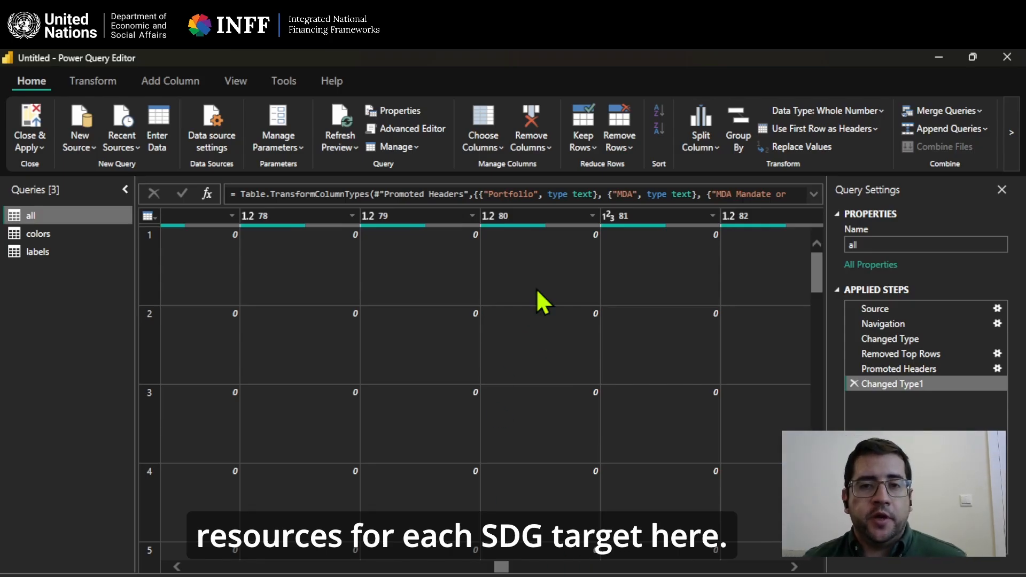
drag(502, 568, 193, 566)
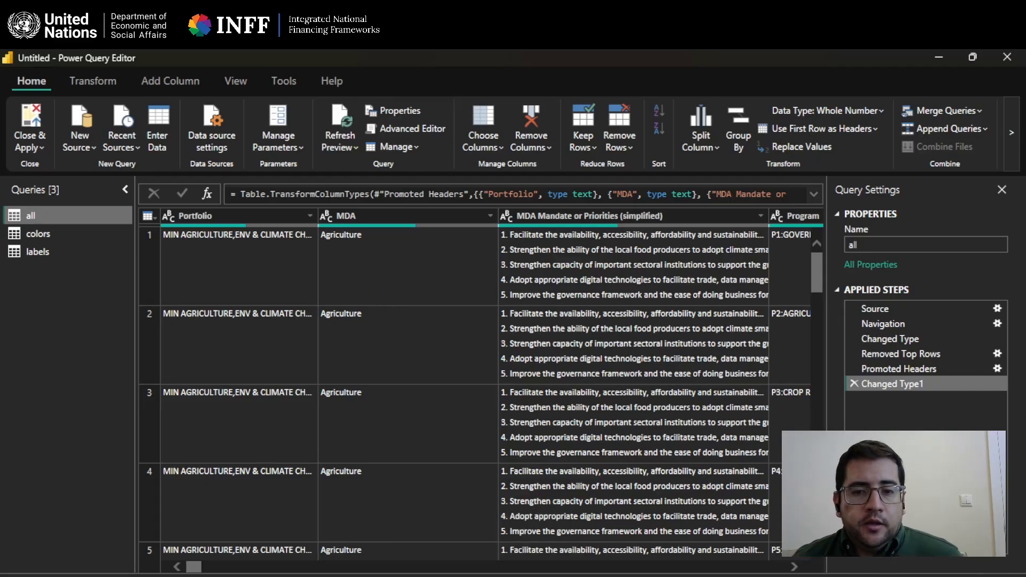
mouse_move(455, 576)
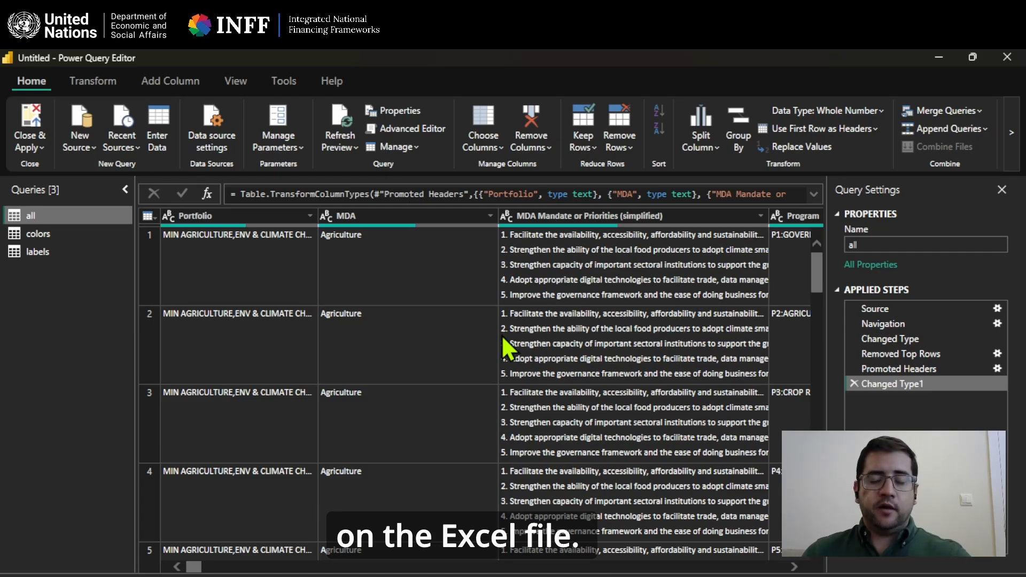
key(alt+Tab)
key(alt+Tab)
key(alt+Tab)
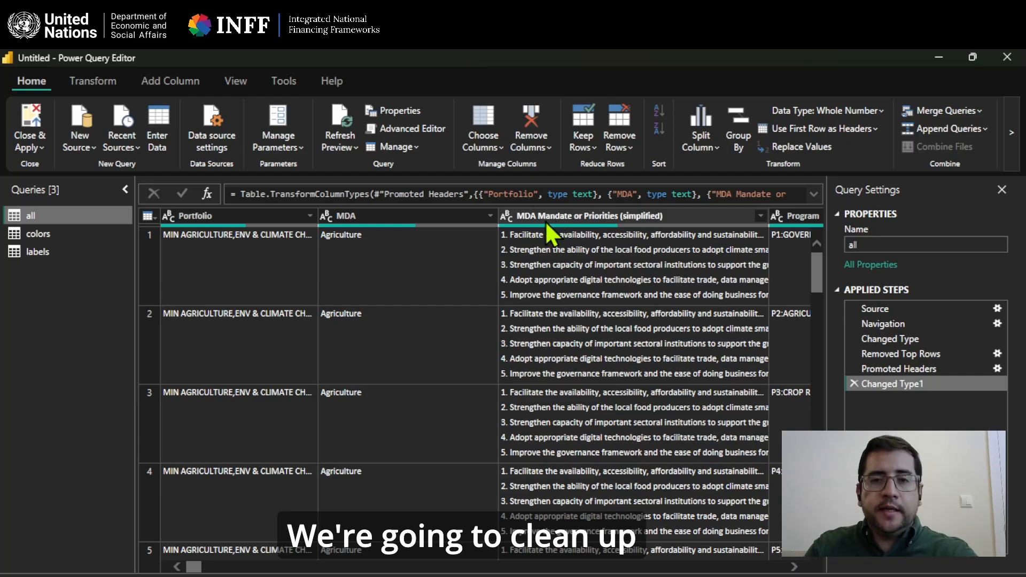
Remove the "MDA Mandate or Priorities (simplified)" column from the "all" table.
mouse_move(567, 224)
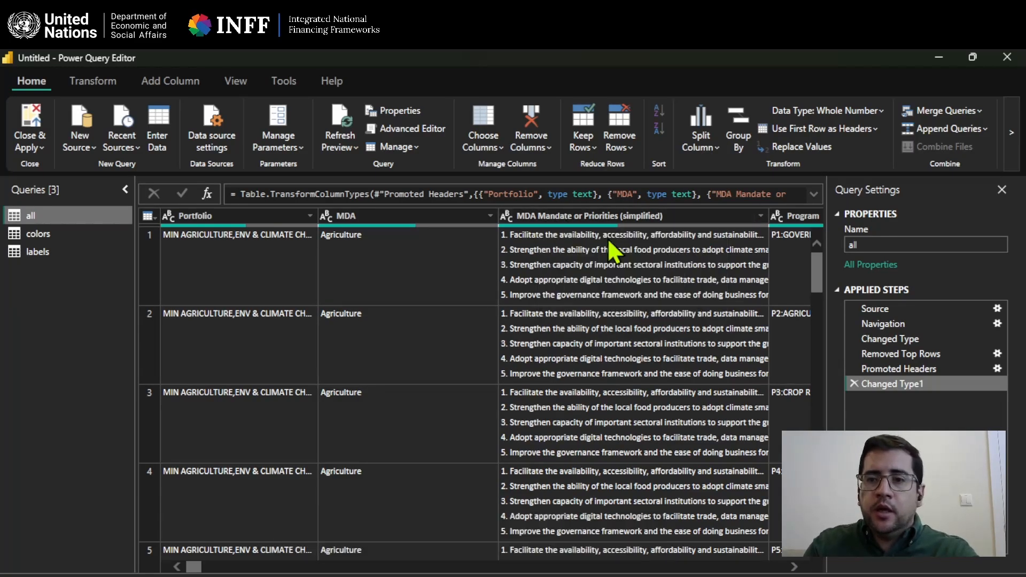
click(642, 216)
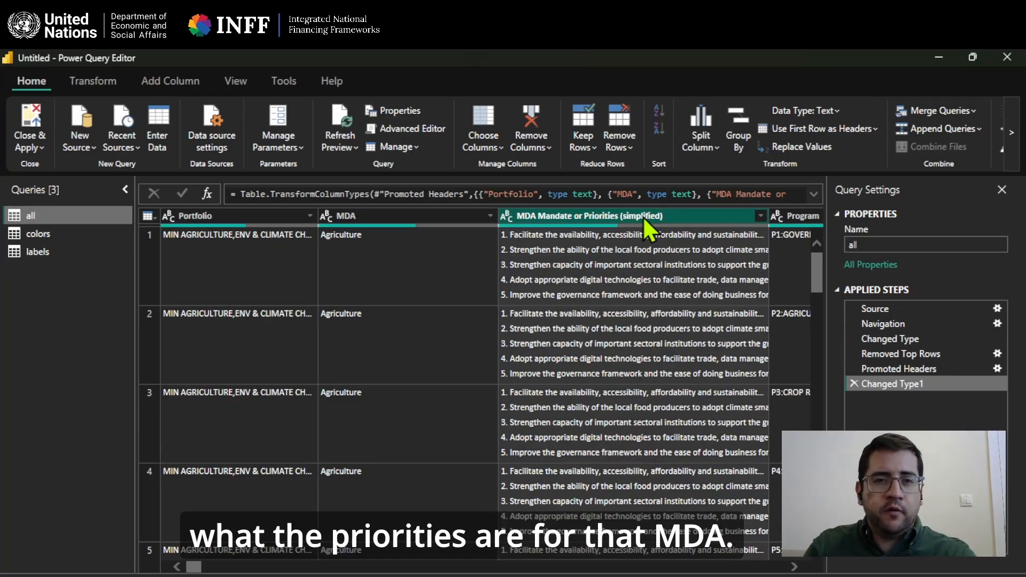
click(530, 149)
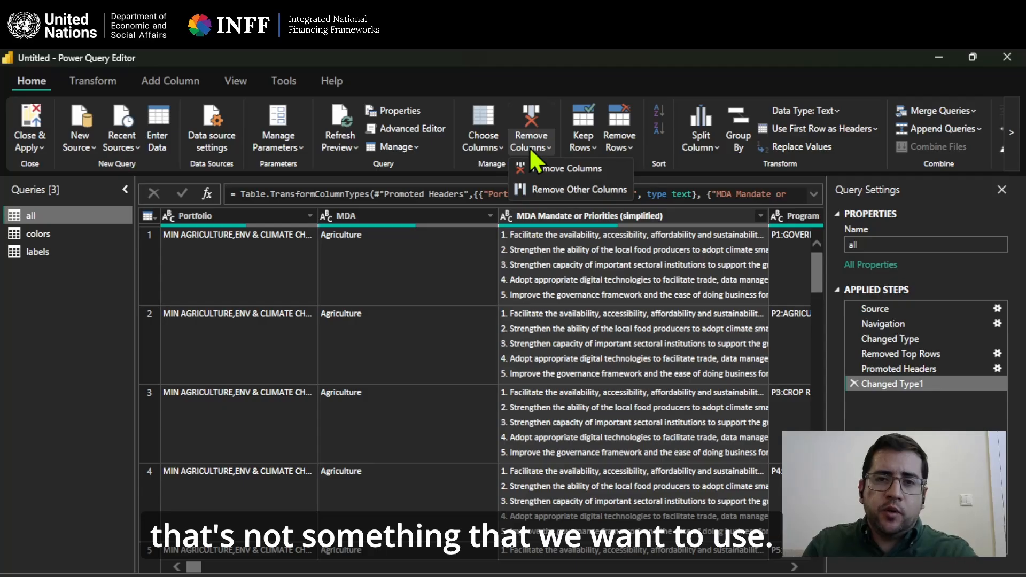
click(569, 168)
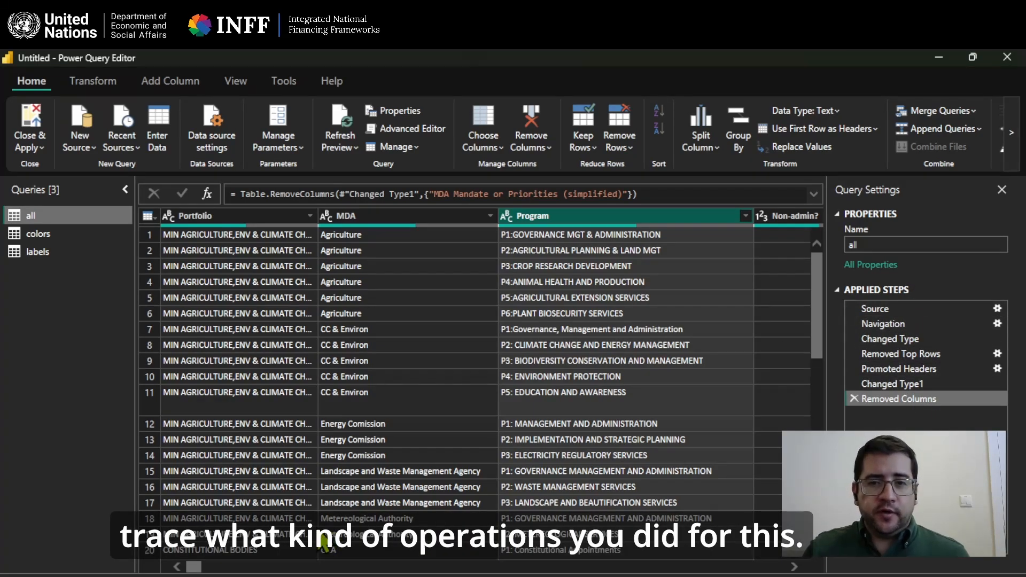
Remove the "Program purpose" and "PSIP within program ('000 SCR)" columns from the "all" table.
drag(199, 565, 216, 573)
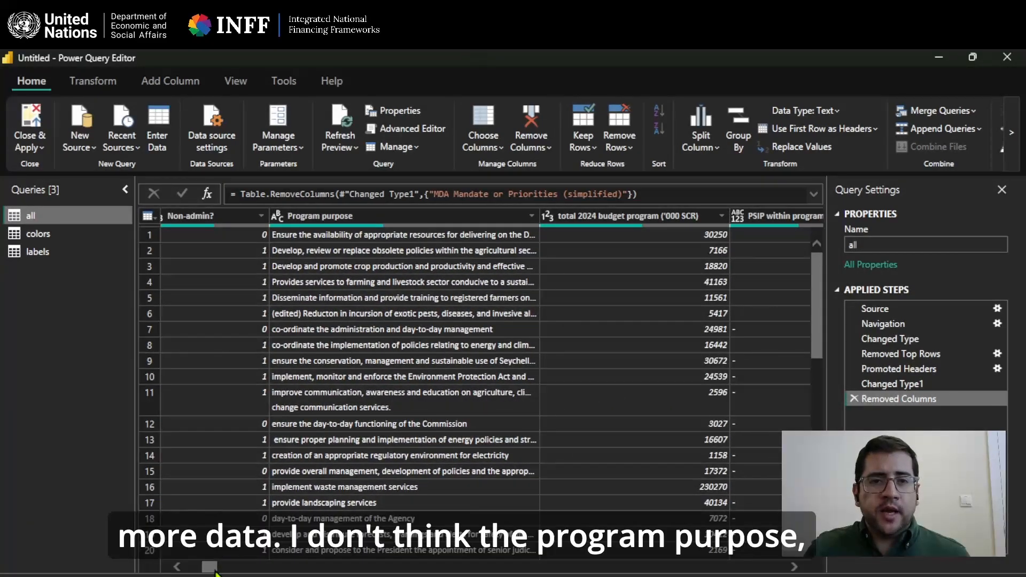
click(414, 212)
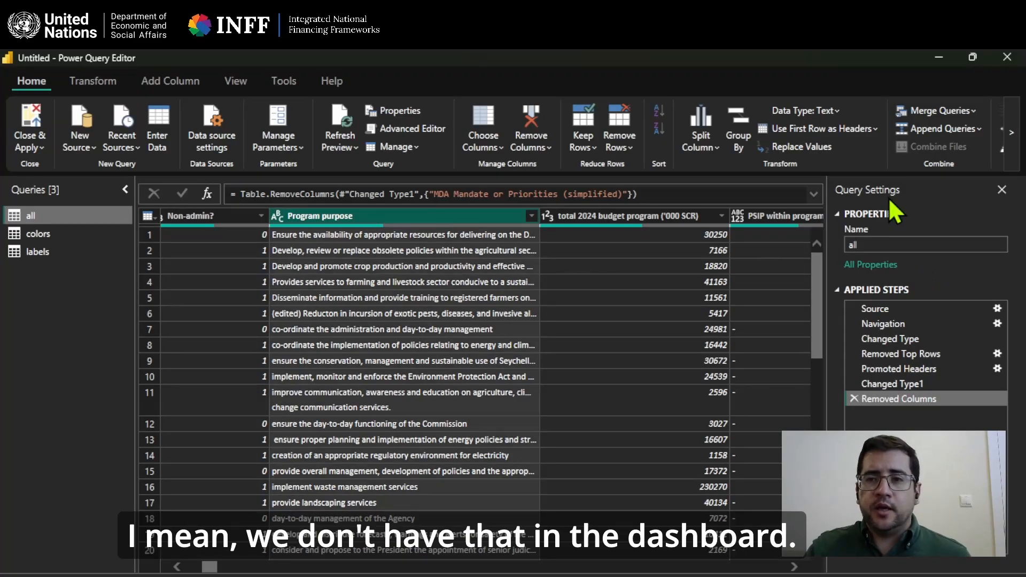
click(538, 142)
click(559, 169)
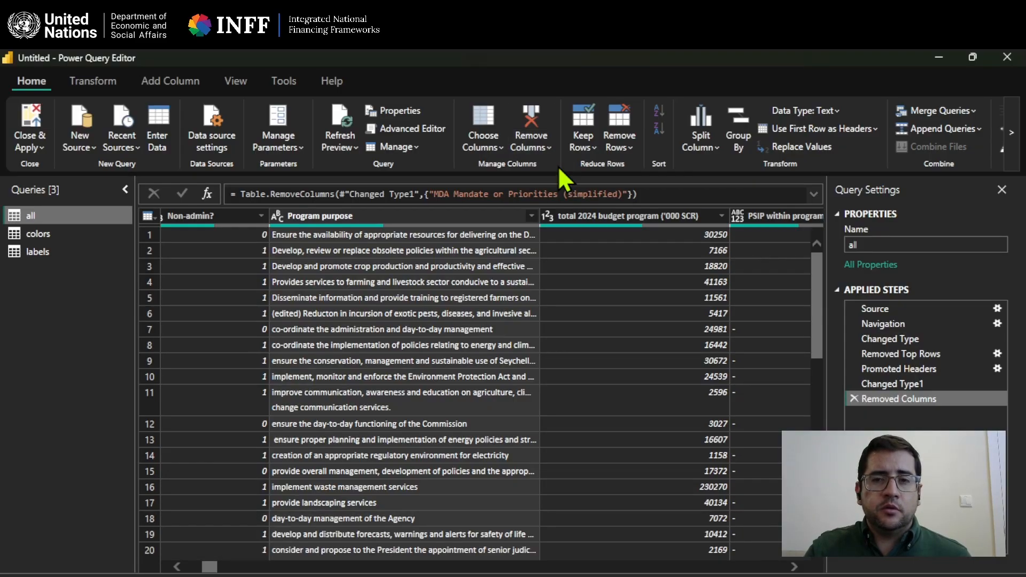
click(538, 144)
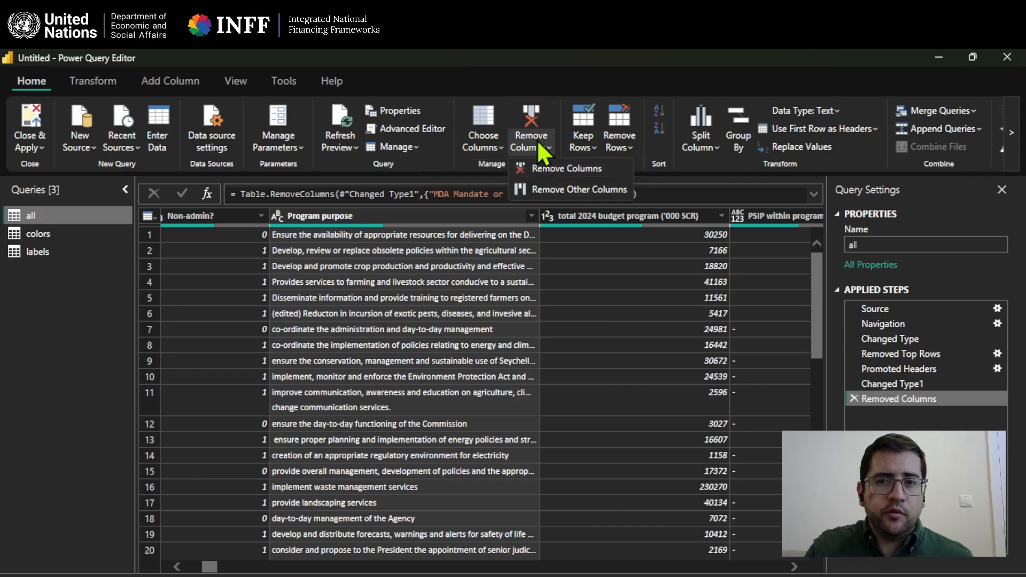
click(545, 168)
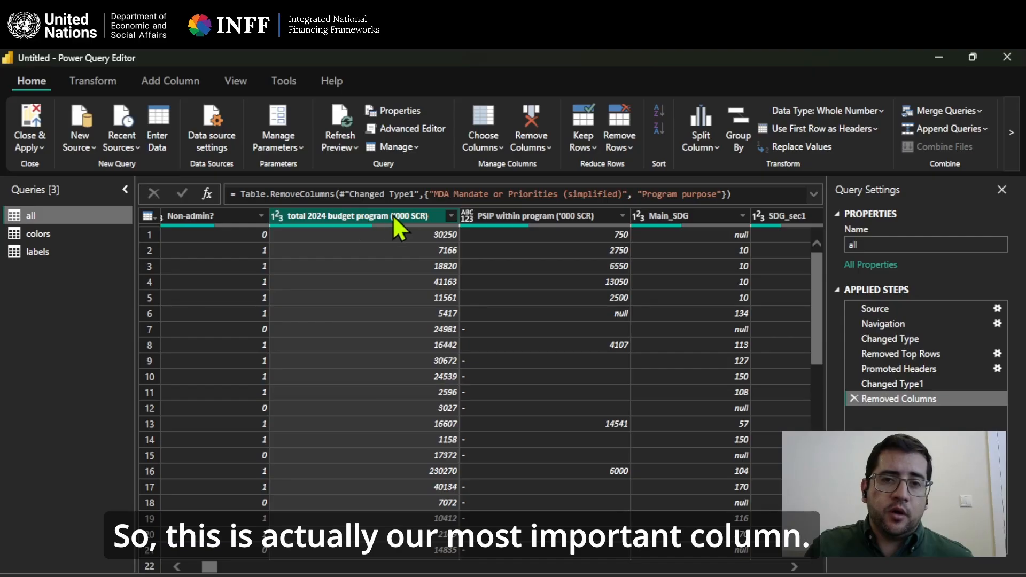
click(534, 216)
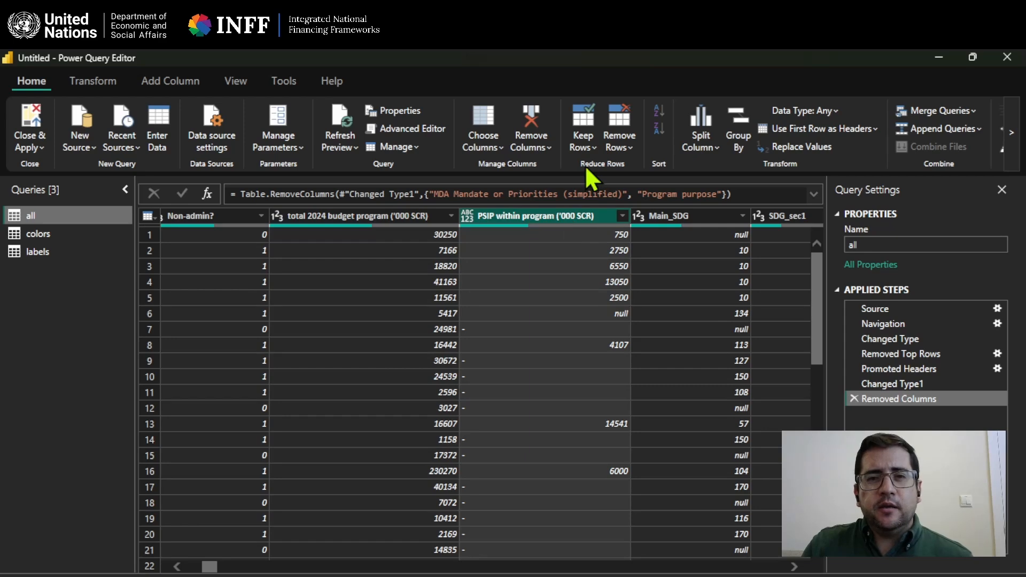
click(518, 129)
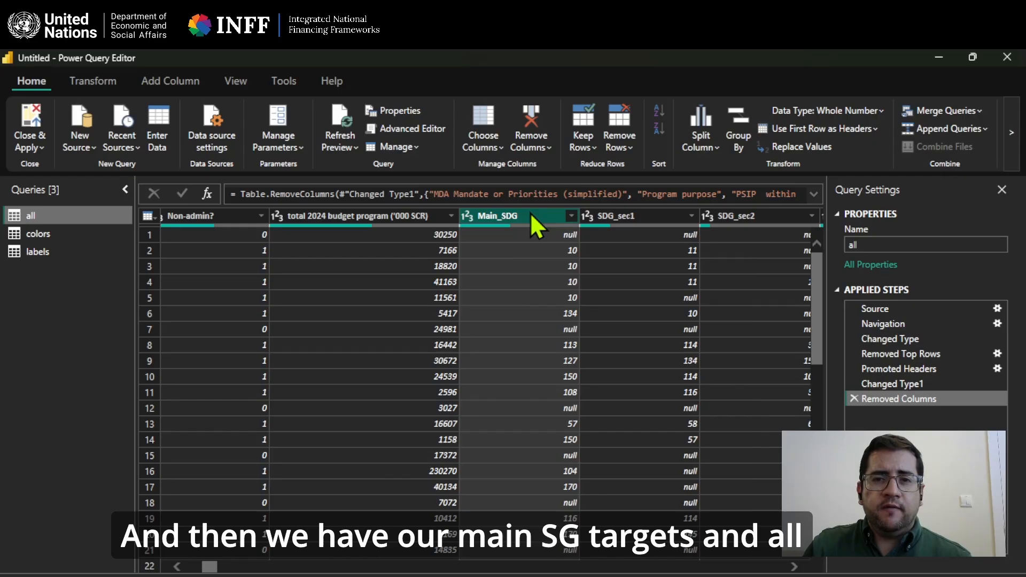
Unpivot only the numbered SDG target columns 1 through 170 of the "all" table into attribute-value rows.
drag(207, 569, 249, 572)
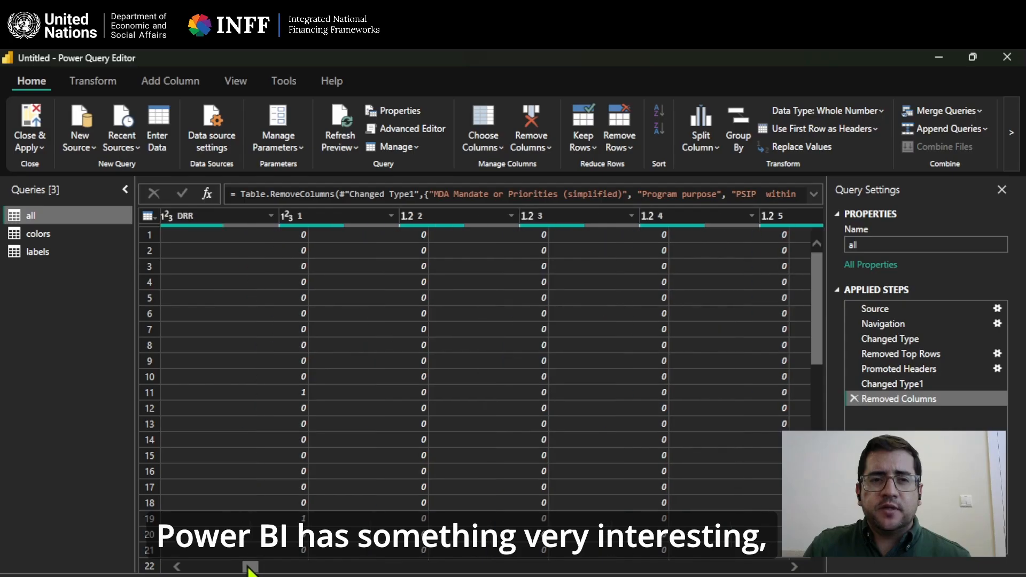
drag(248, 571, 249, 570)
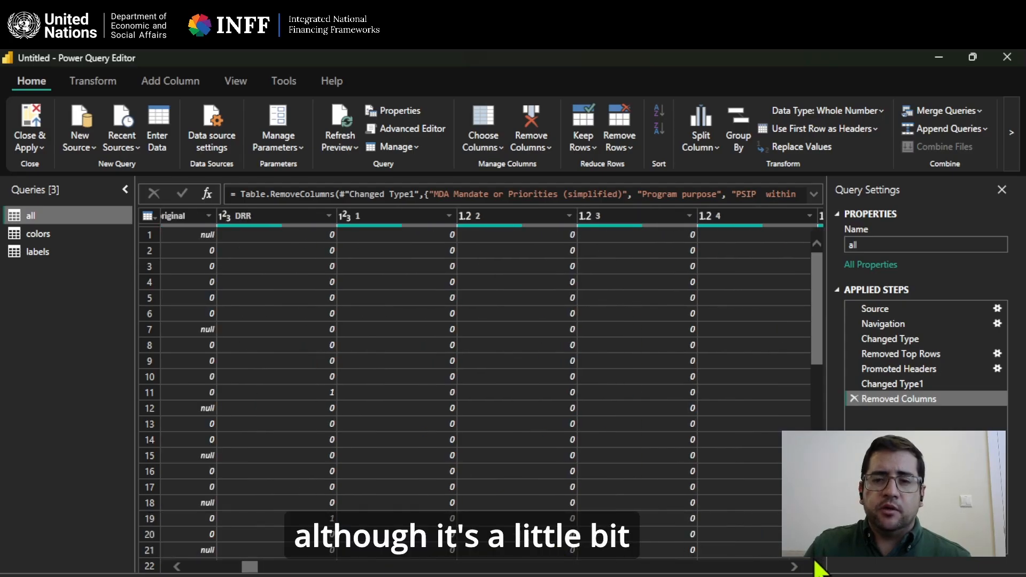
click(794, 566)
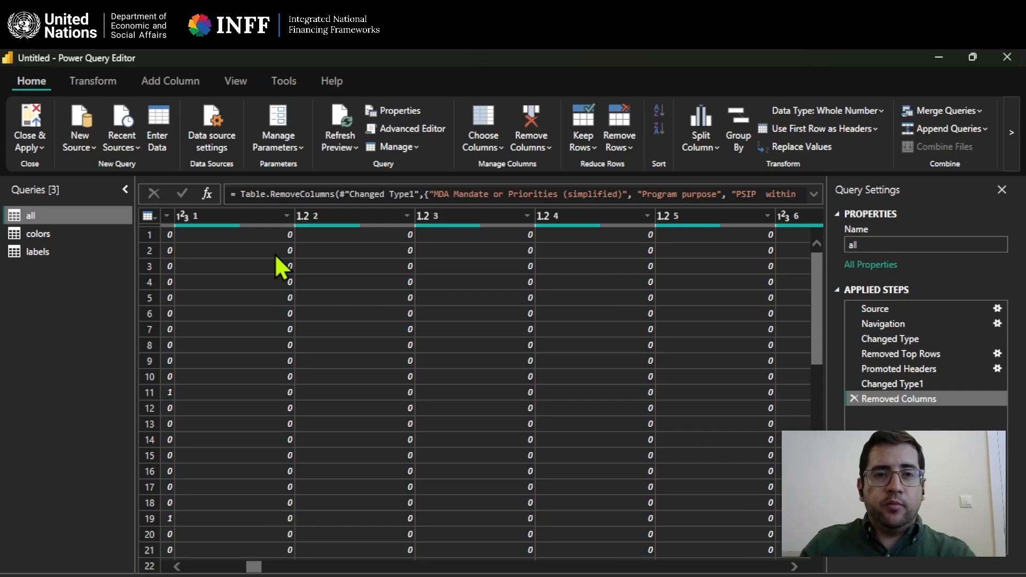
click(238, 215)
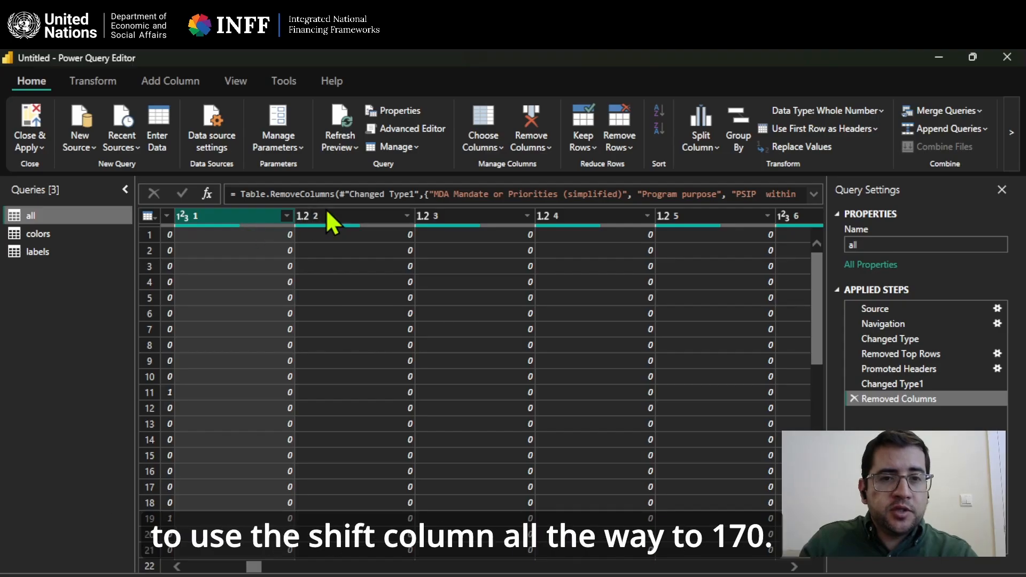
click(751, 216)
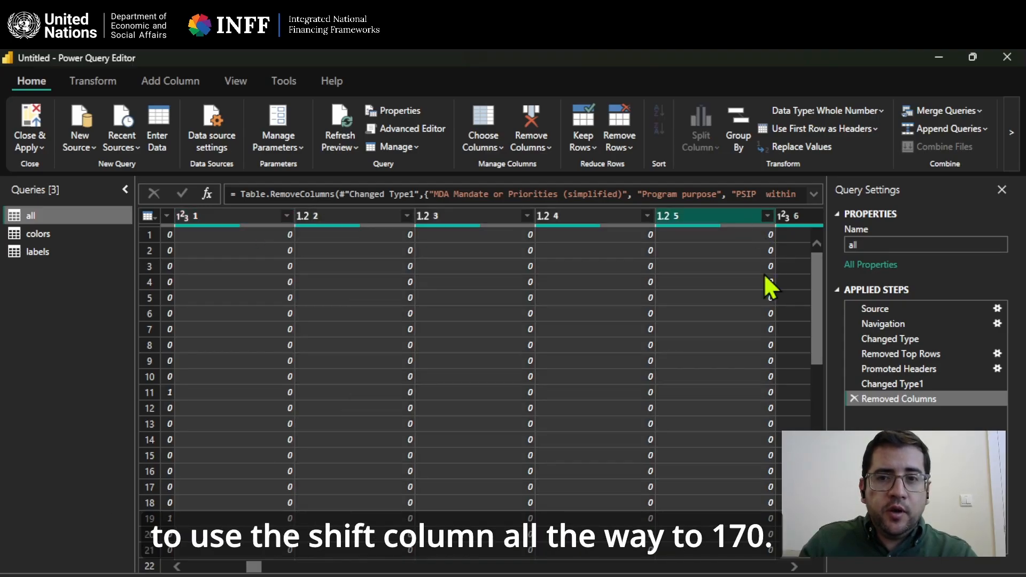
drag(254, 568, 785, 567)
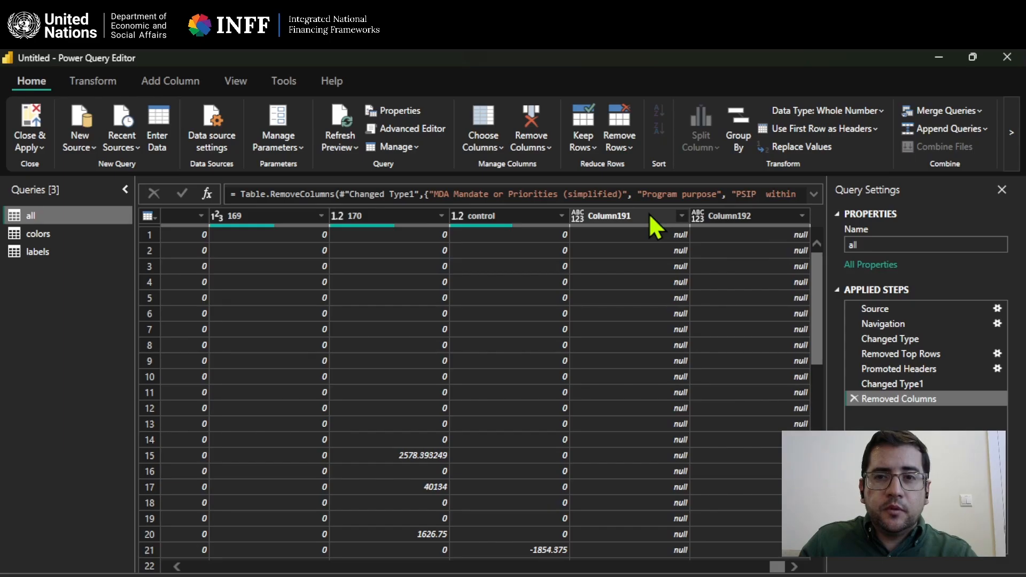
click(386, 218)
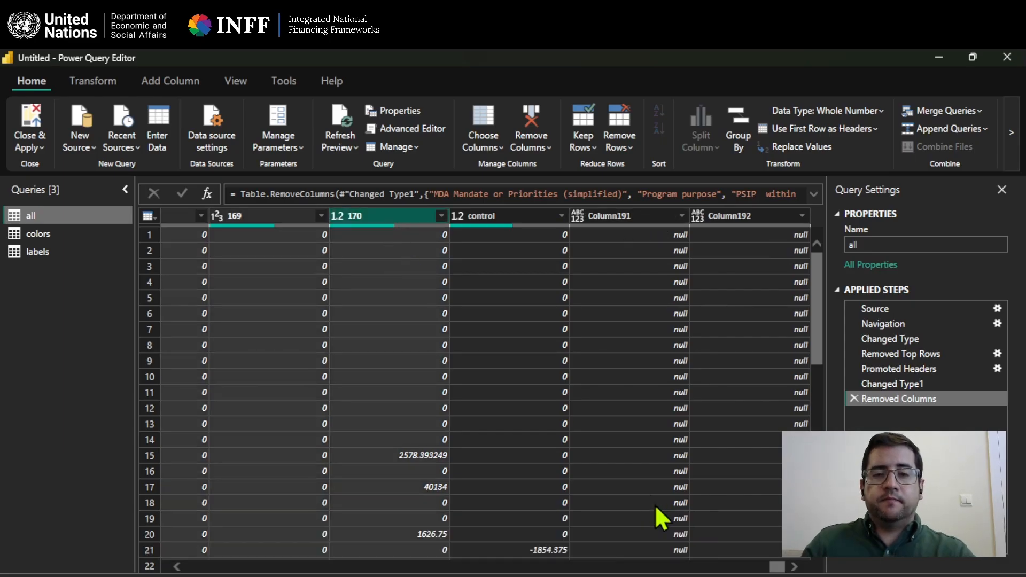
drag(779, 569, 776, 569)
drag(755, 572, 778, 572)
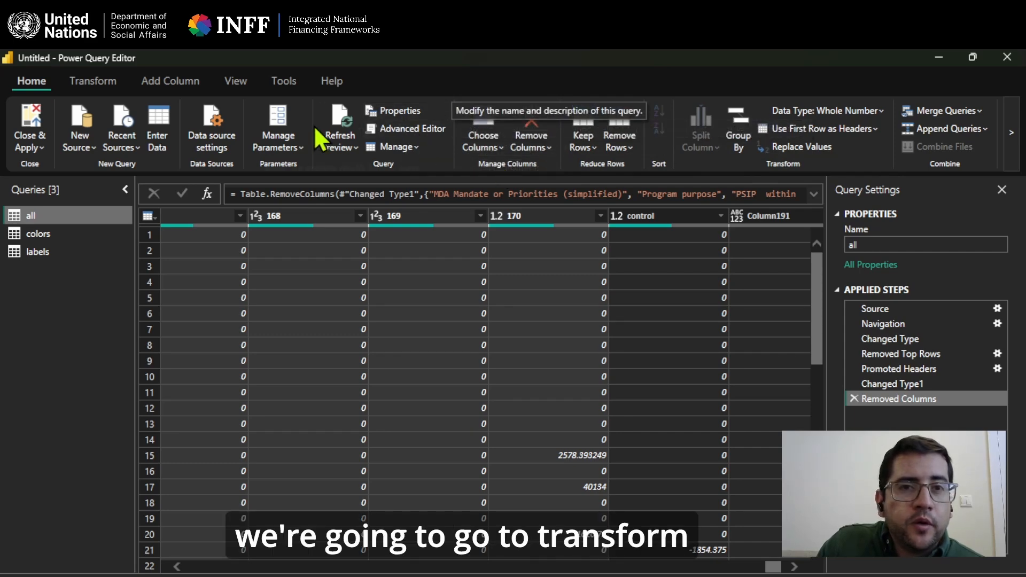
click(98, 79)
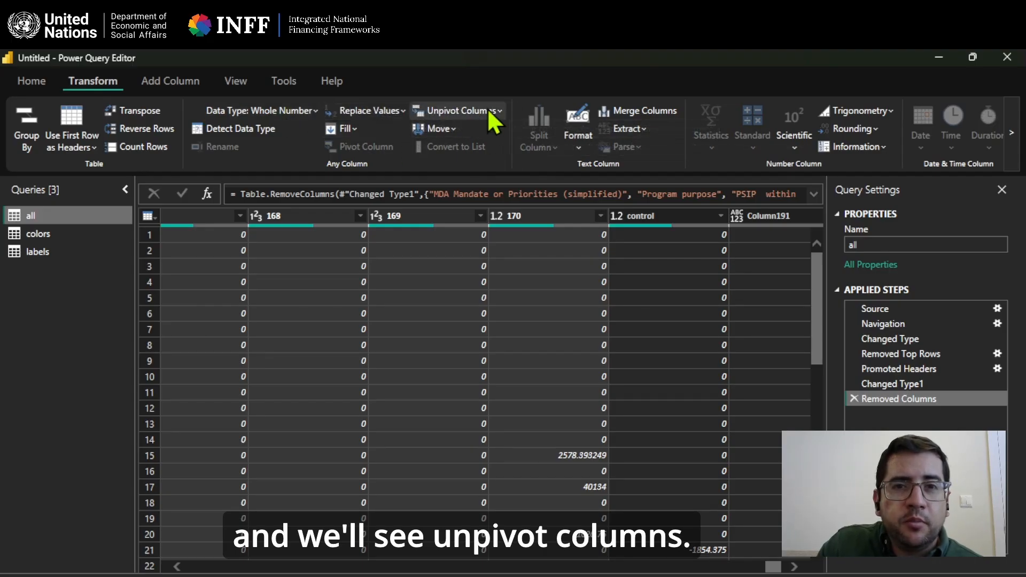
click(487, 110)
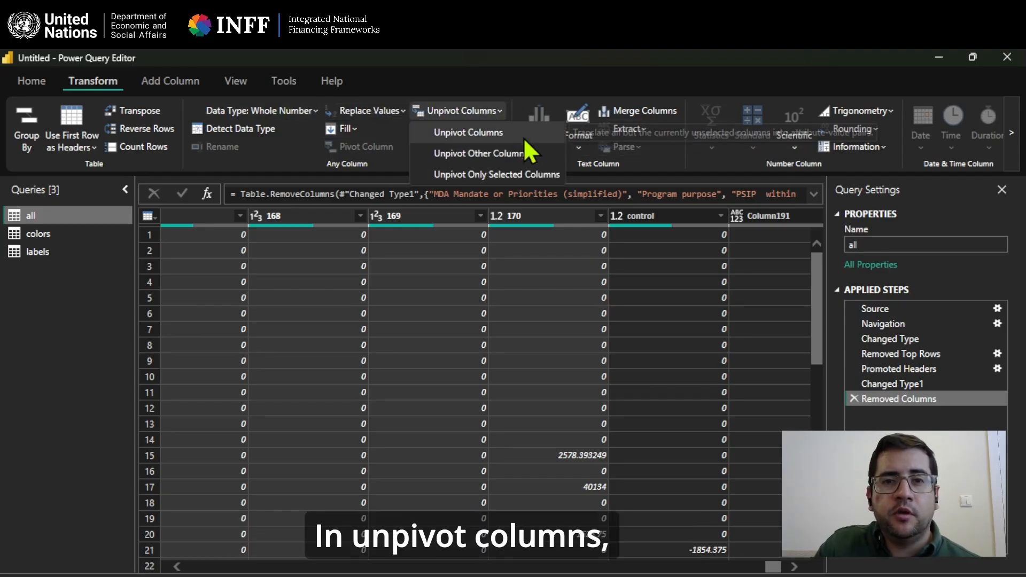
click(554, 177)
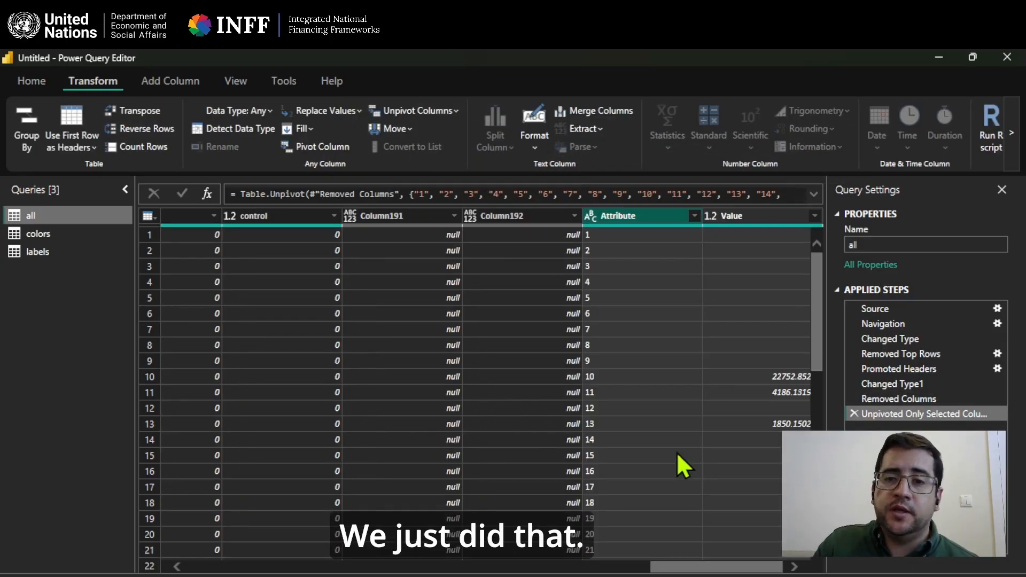
drag(716, 569, 719, 569)
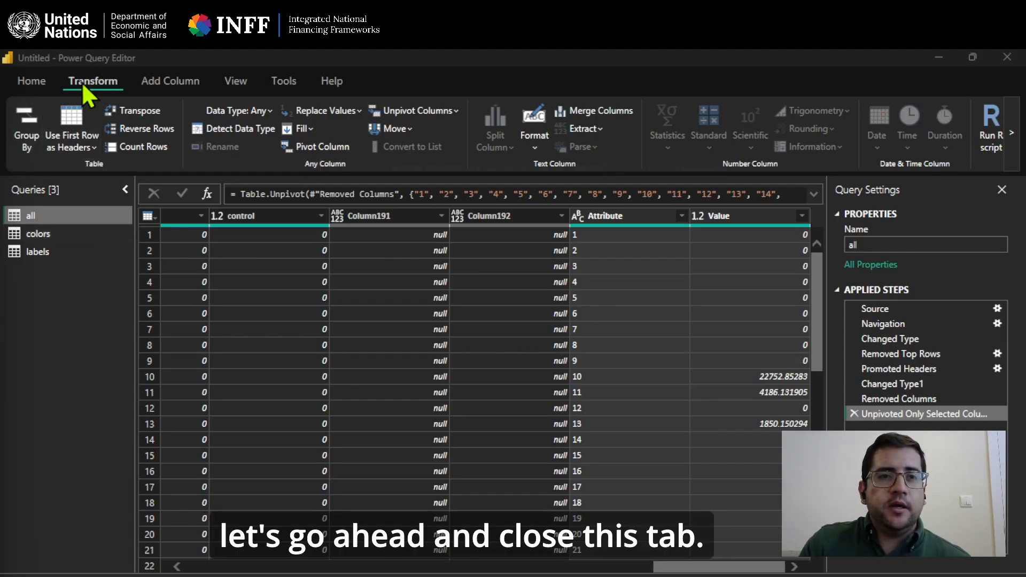
Close the query editor with the pending changes applied and expand the "all" table's field list in the report.
click(17, 86)
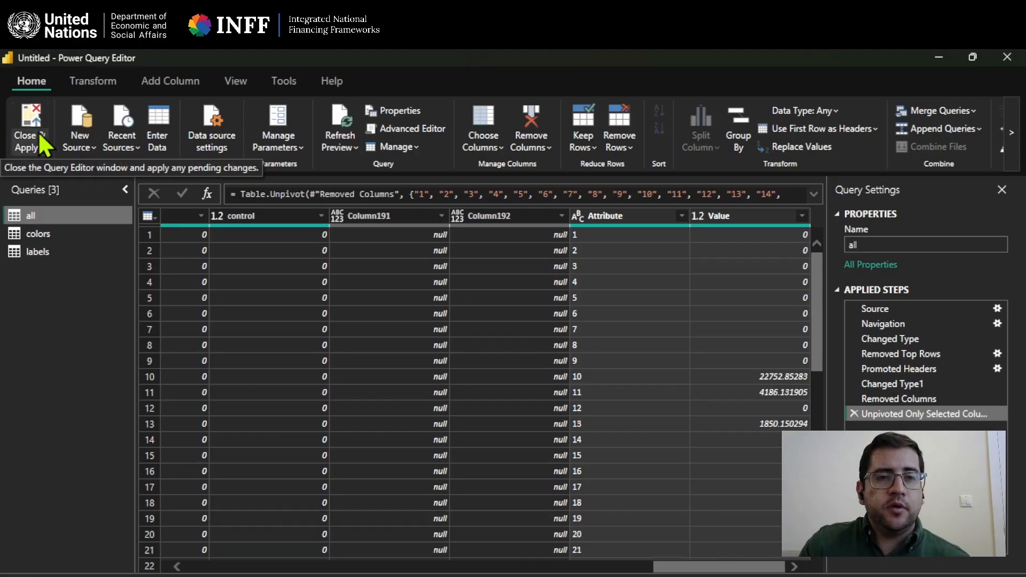
click(32, 119)
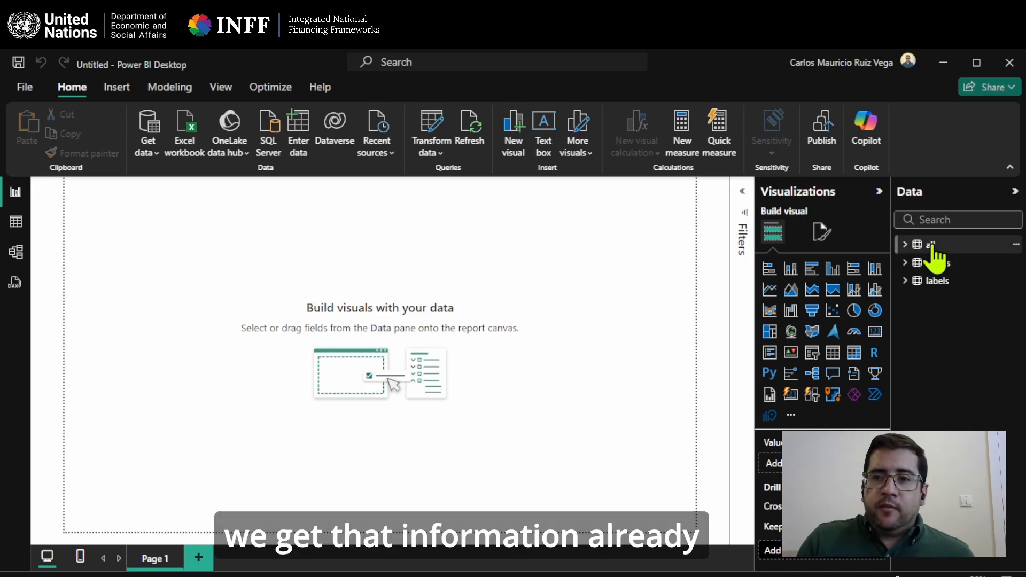
click(904, 246)
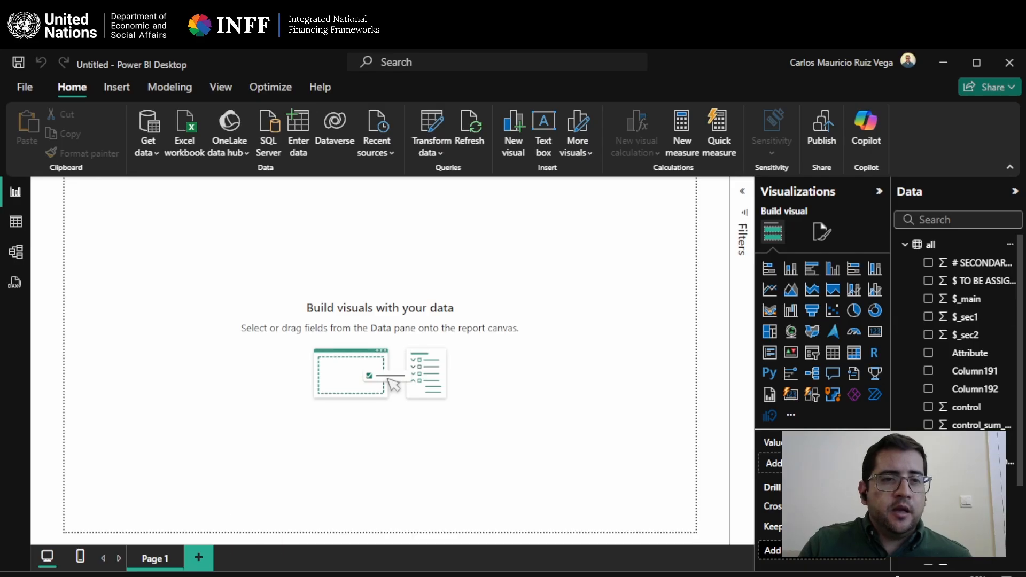
Examine the "all", "colors" and "labels" tables and their fields in the data model diagram.
click(19, 249)
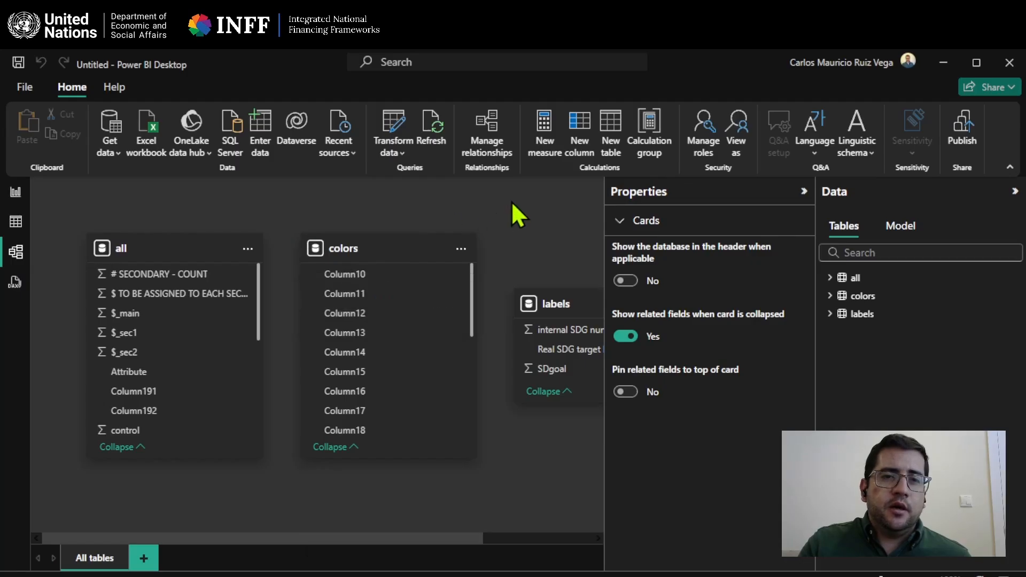
scroll(256, 536, right, 3)
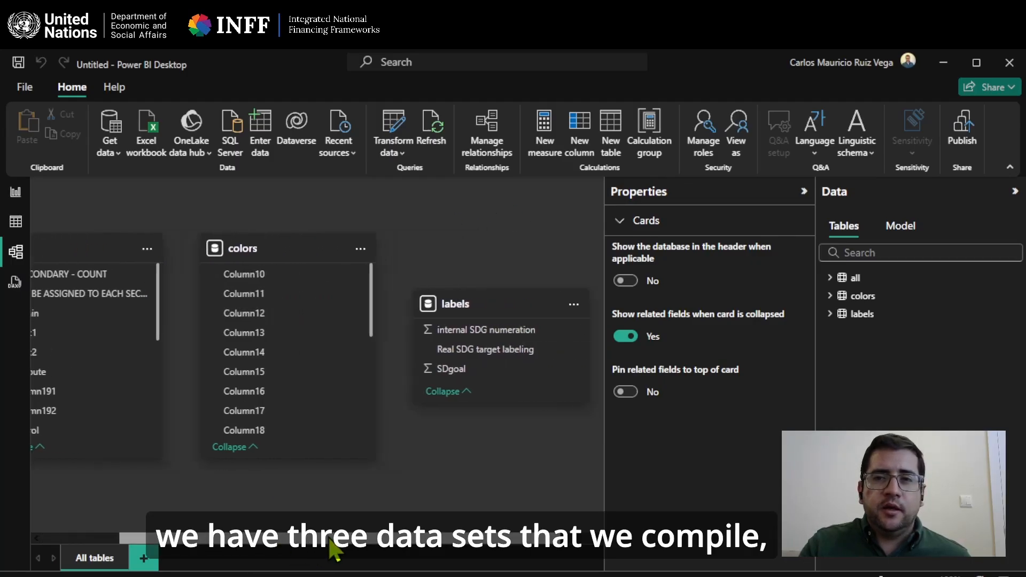
click(804, 193)
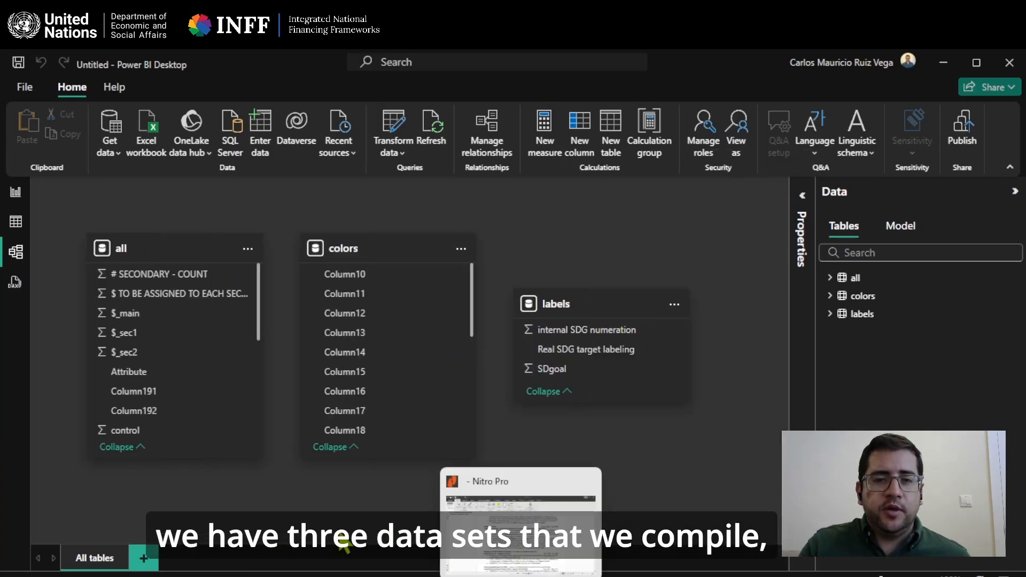
mouse_move(193, 241)
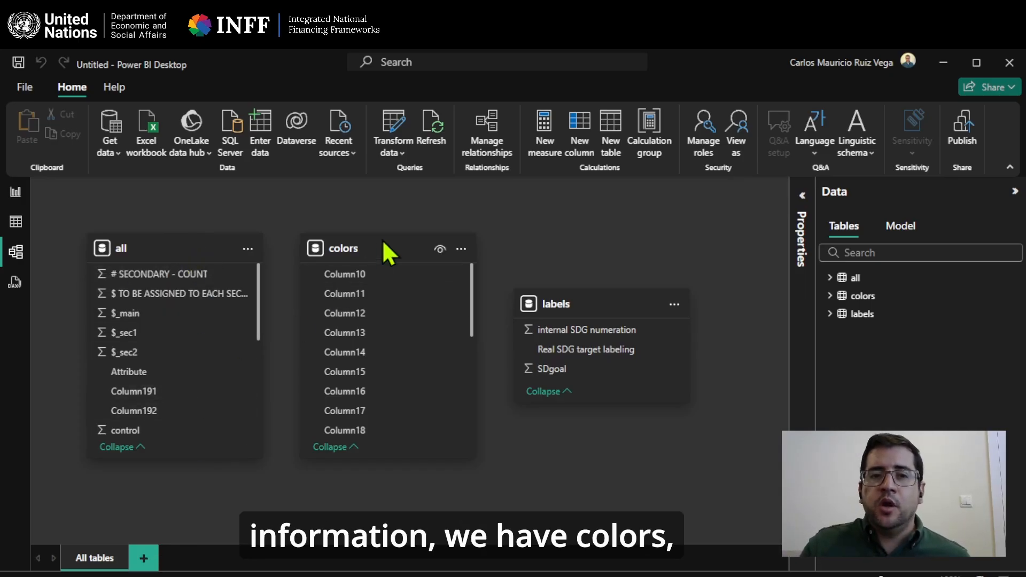
scroll(416, 337, down, 1)
scroll(417, 342, up, 1)
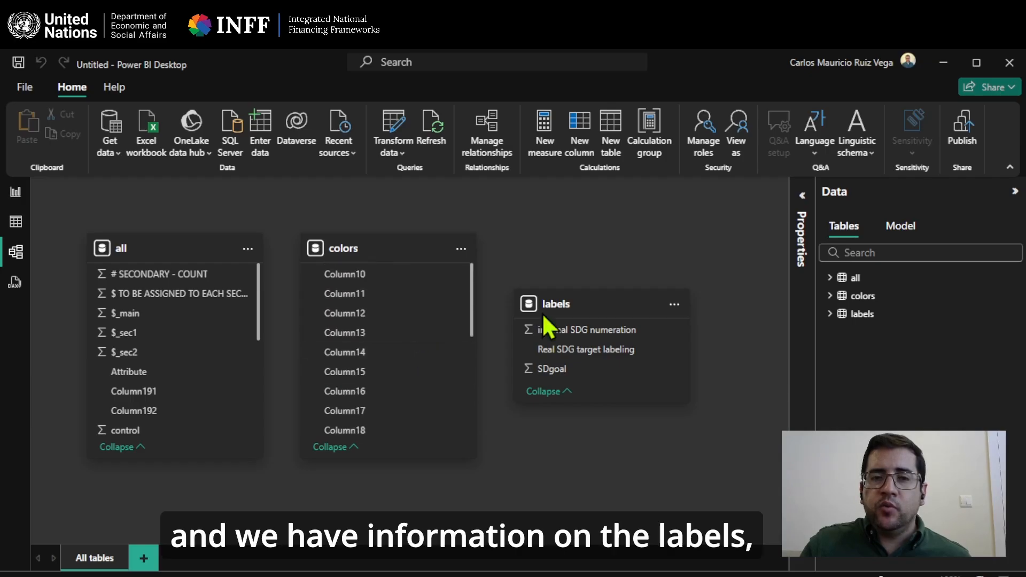
mouse_move(635, 313)
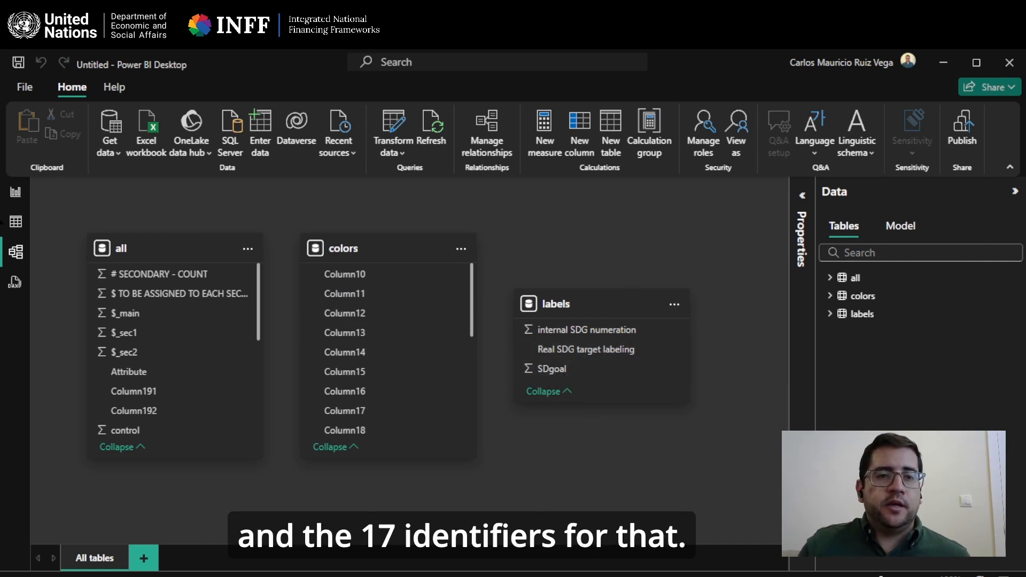
click(16, 193)
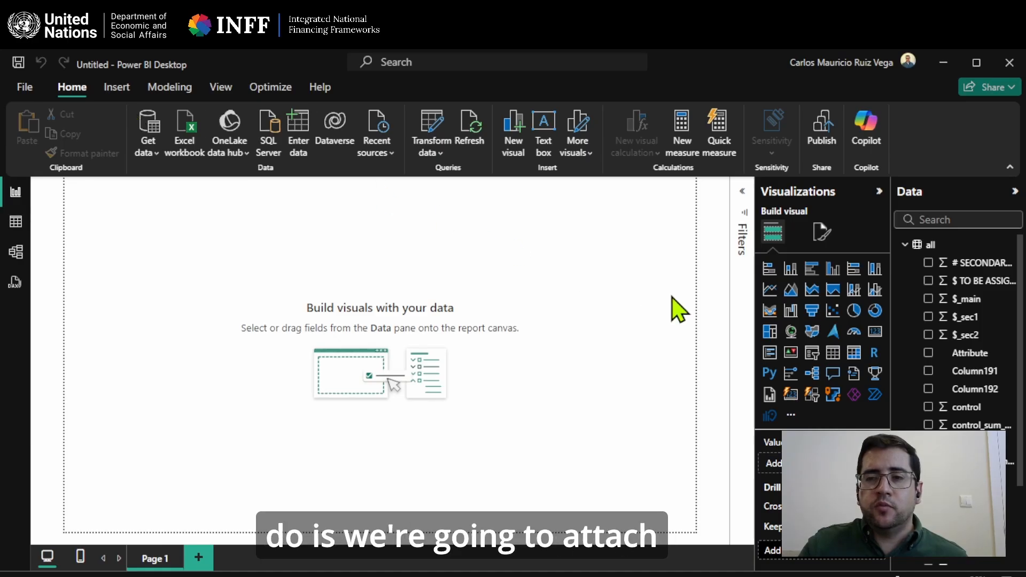
click(14, 283)
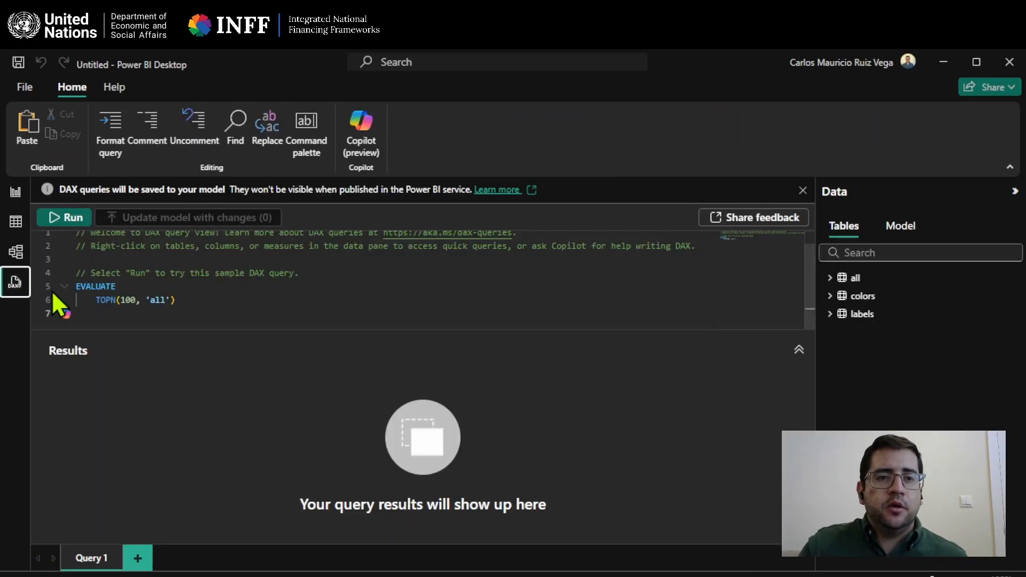
click(16, 252)
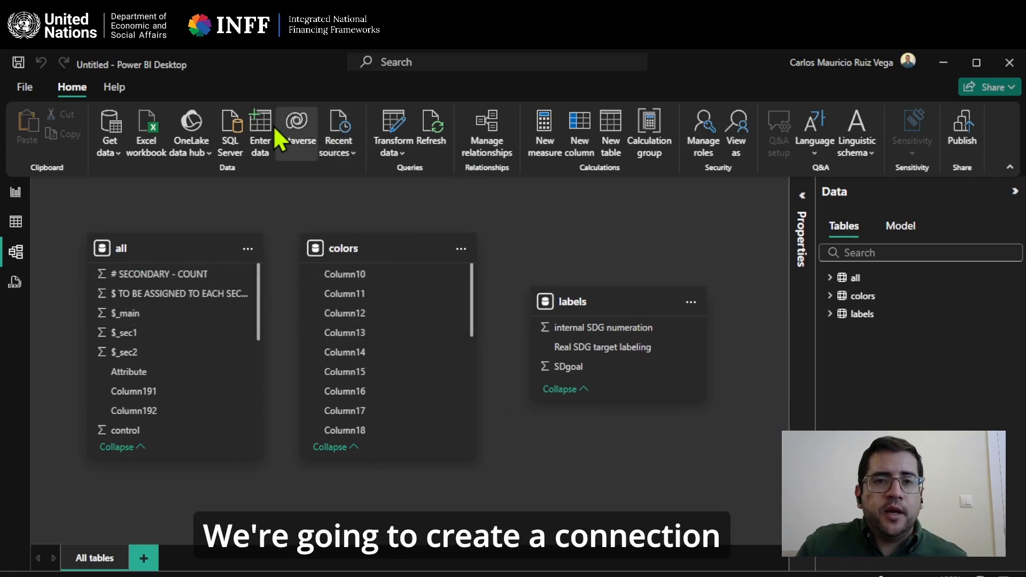
click(480, 140)
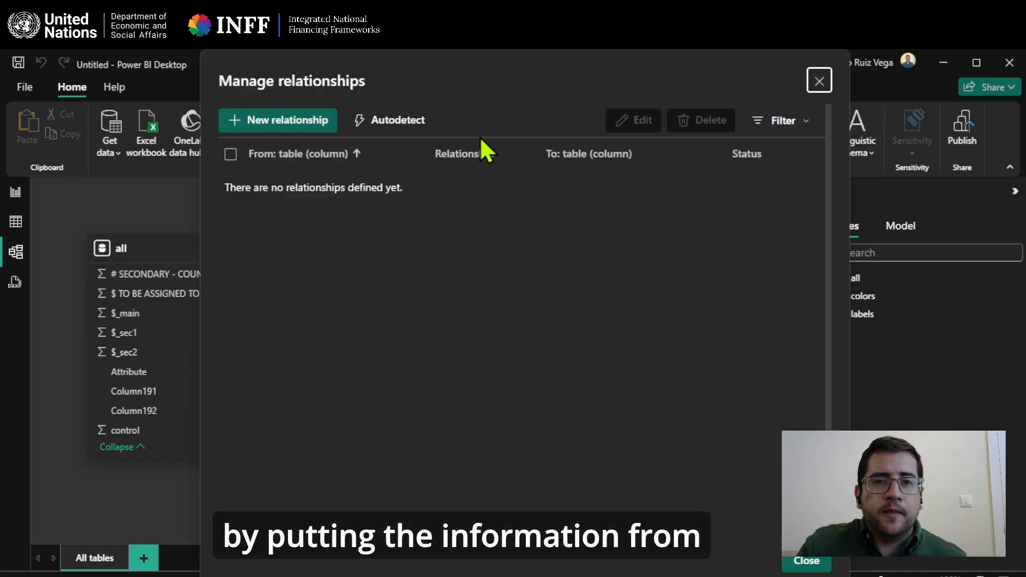
click(820, 80)
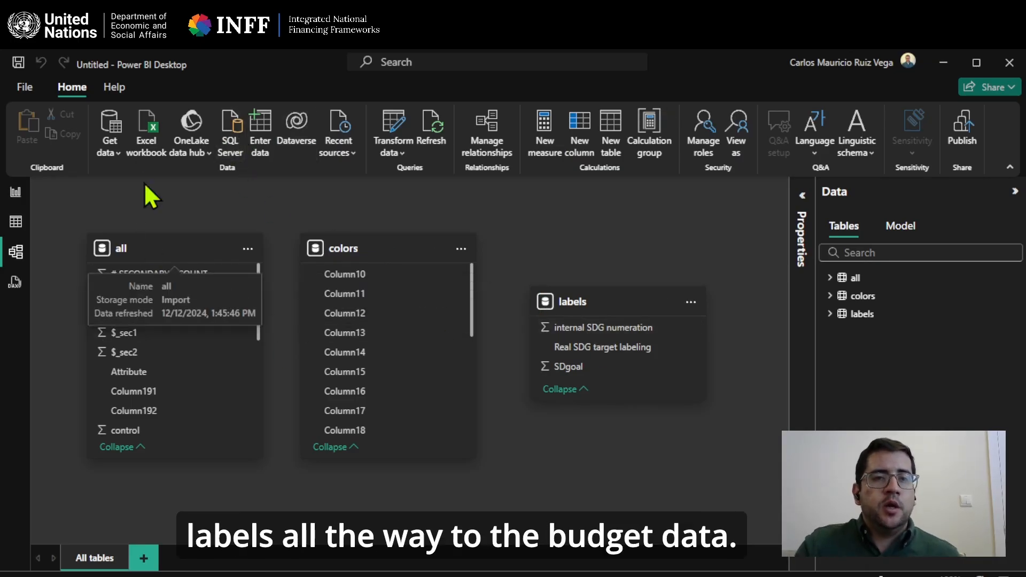
Reopen the query editor and start a Merge Queries operation on the "all" table with "labels" as the second table.
click(391, 126)
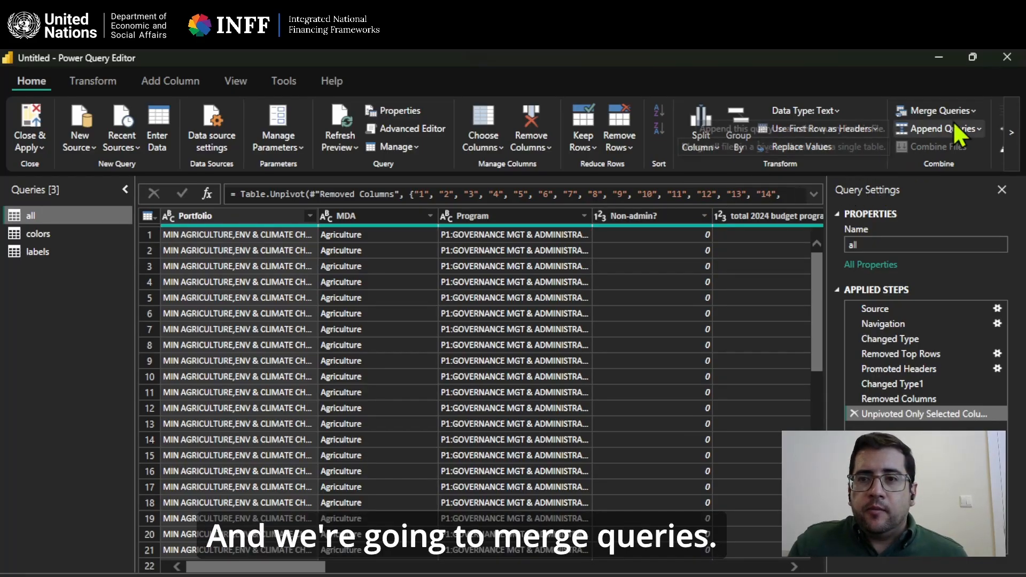
click(973, 112)
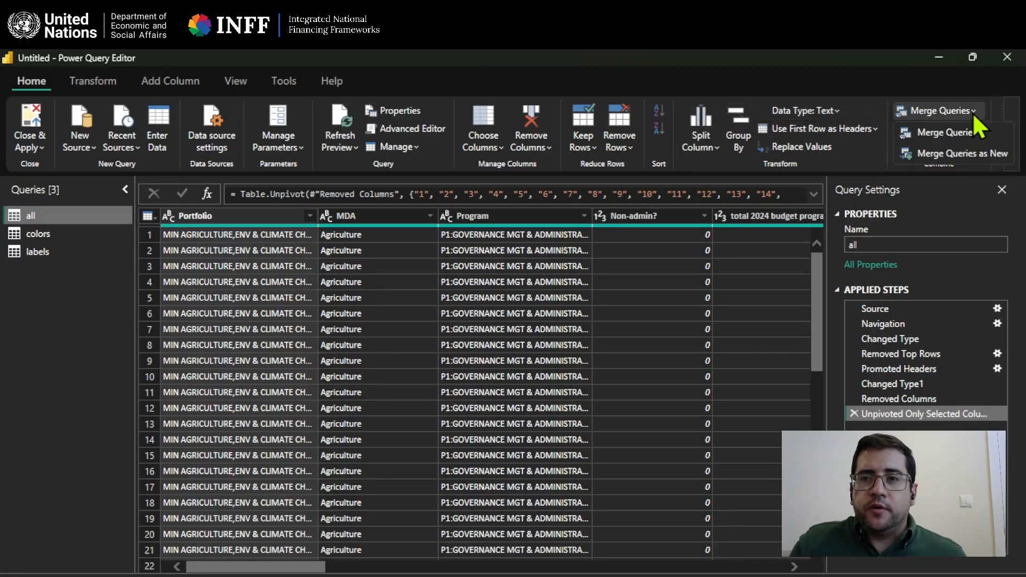
click(993, 132)
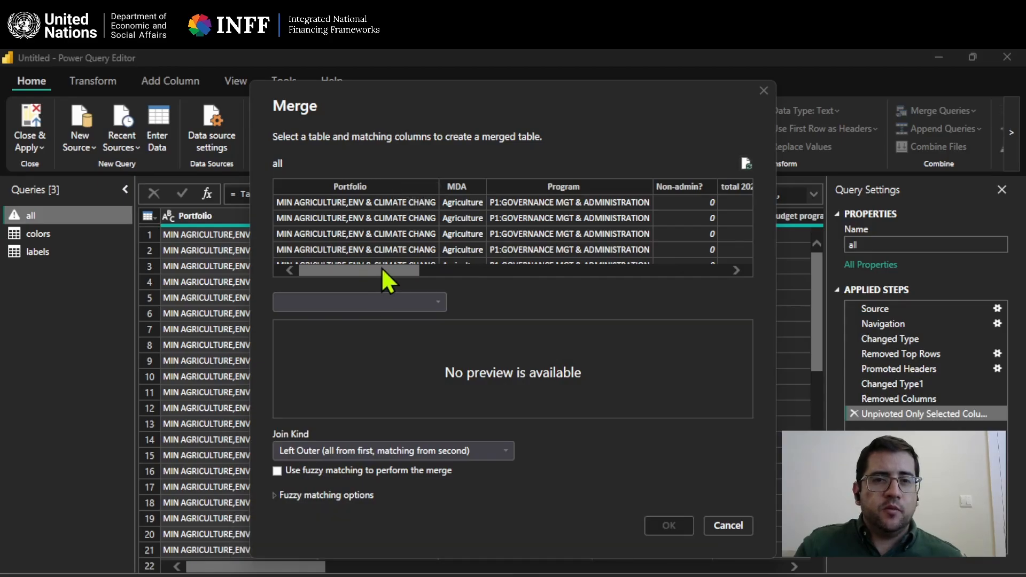
drag(380, 269, 525, 275)
click(430, 304)
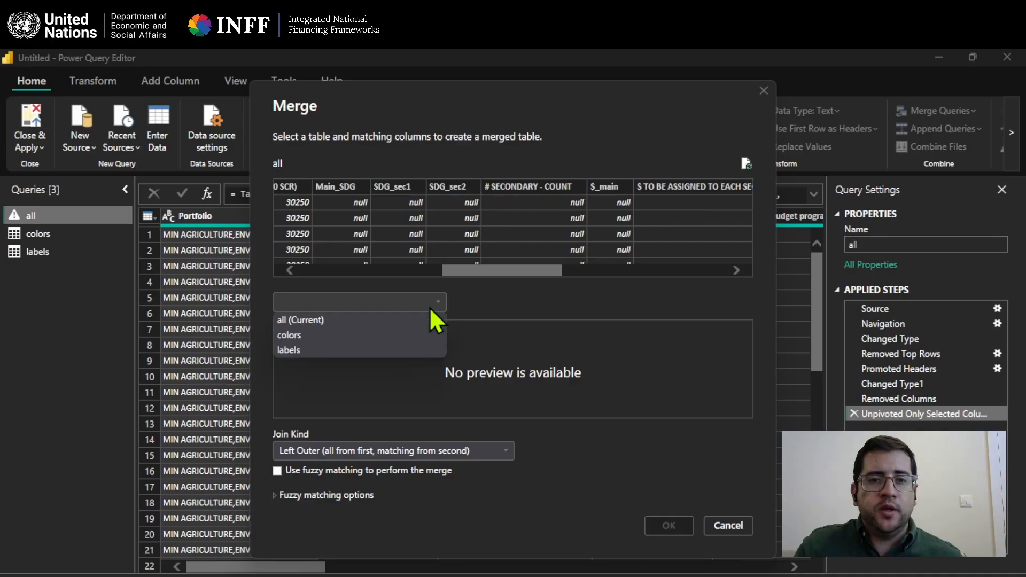
click(411, 334)
click(437, 303)
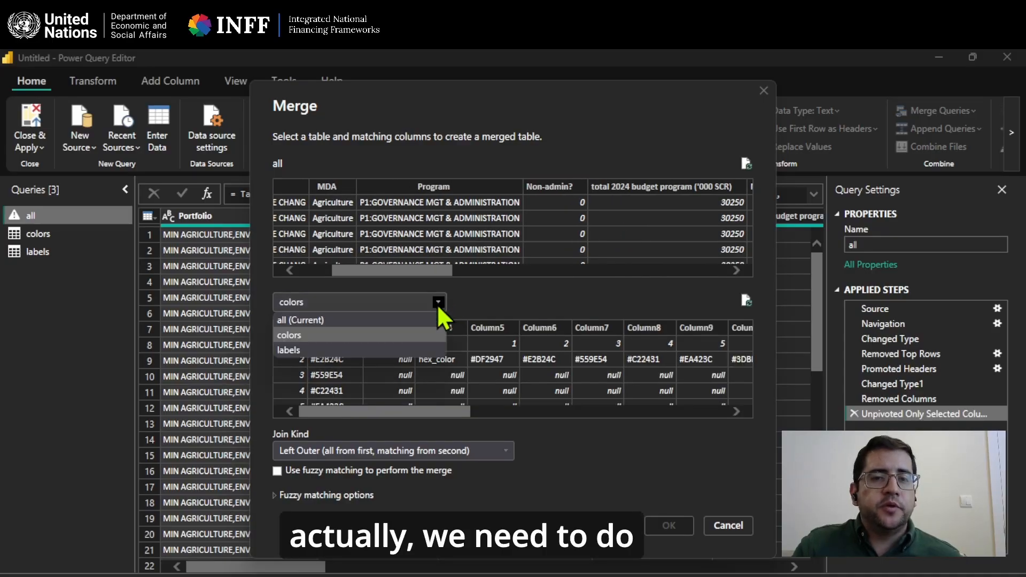
click(398, 350)
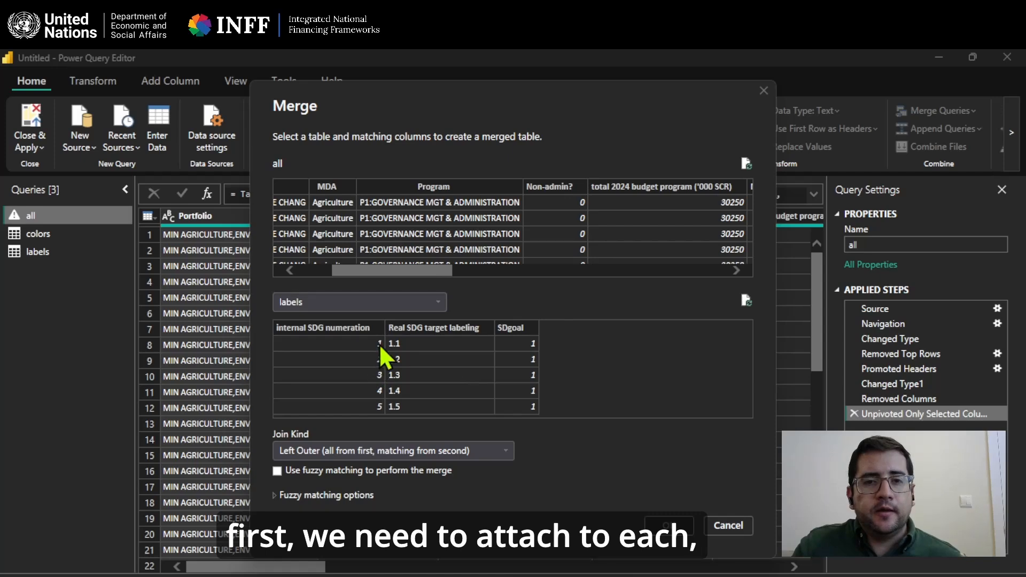
mouse_move(438, 270)
mouse_down()
mouse_move(464, 270)
mouse_move(438, 273)
mouse_up()
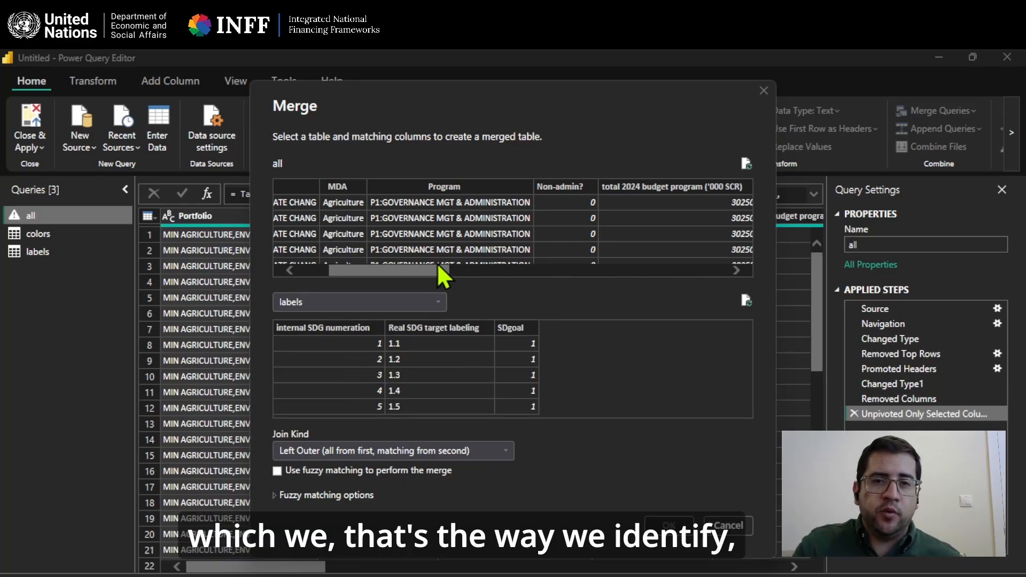
drag(437, 263, 738, 263)
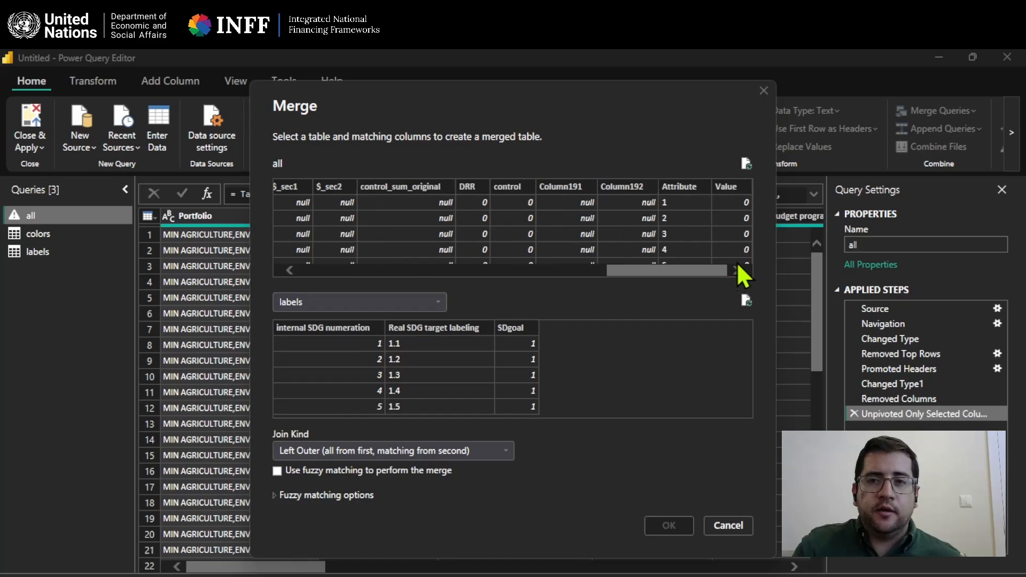
click(690, 183)
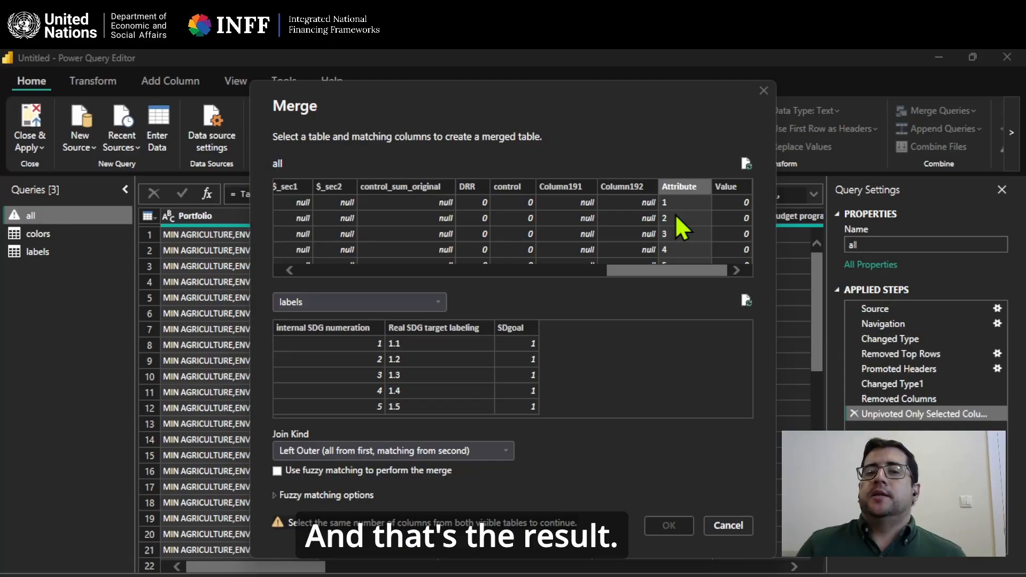
click(364, 326)
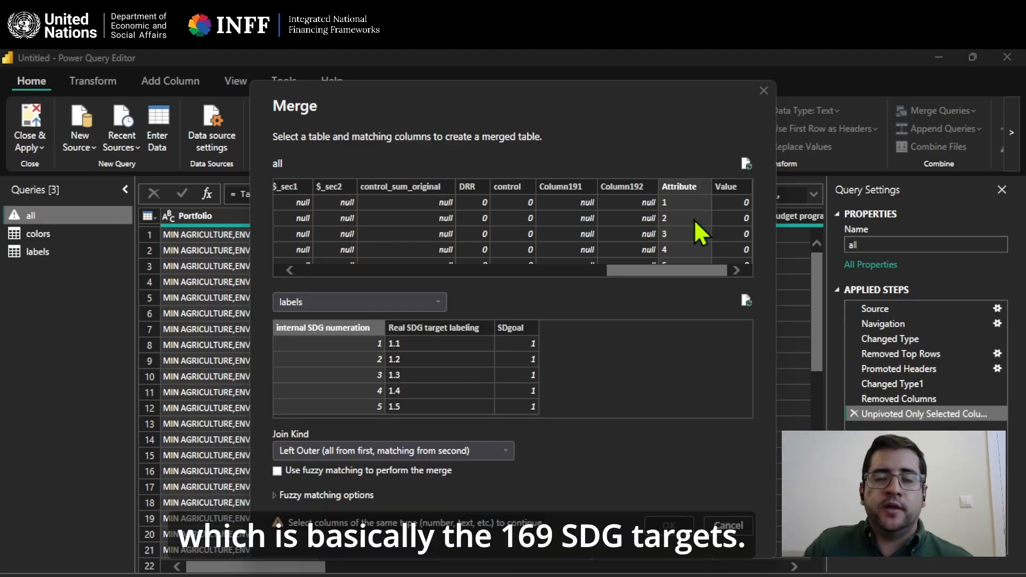
click(503, 451)
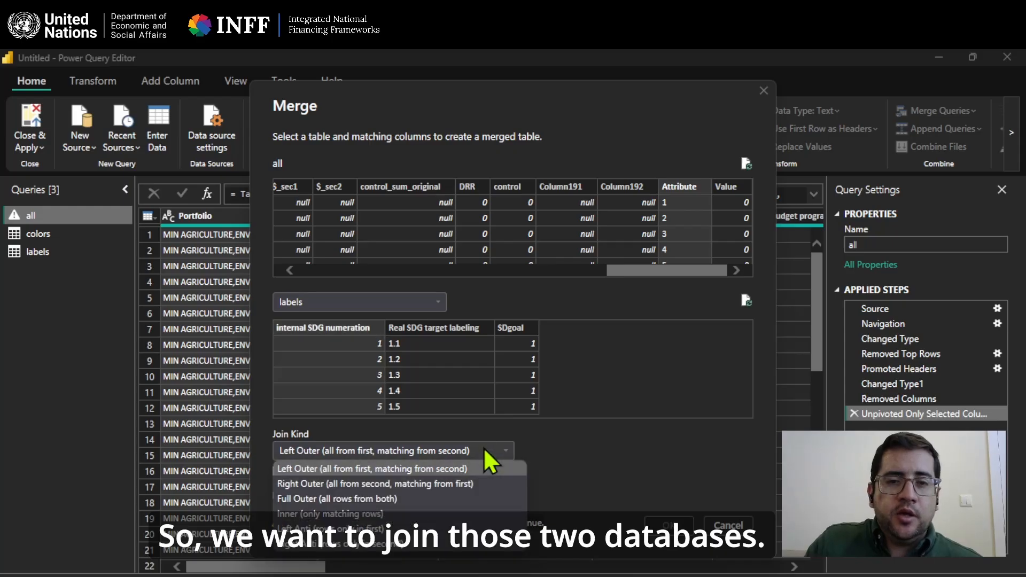
click(598, 436)
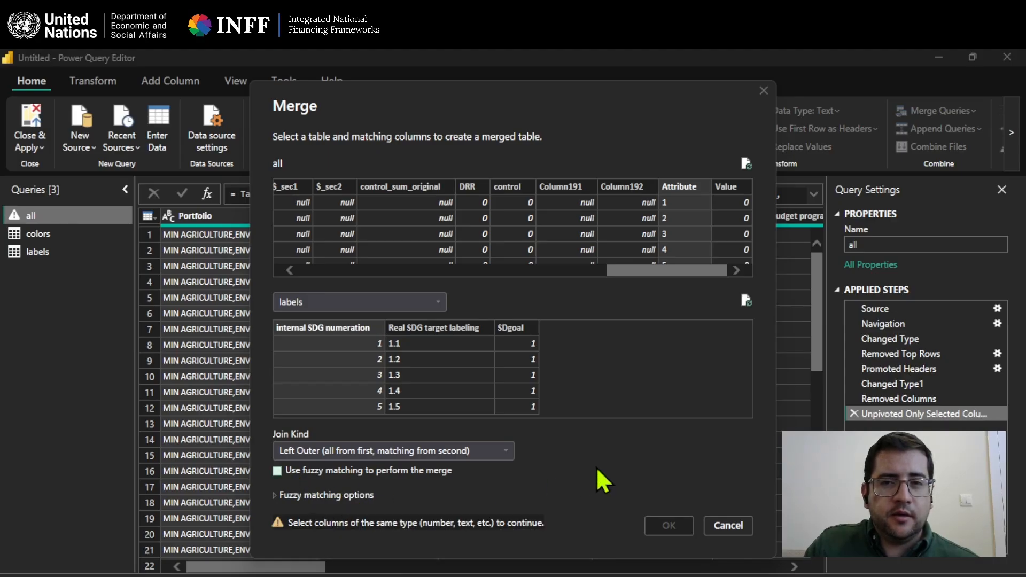
click(726, 525)
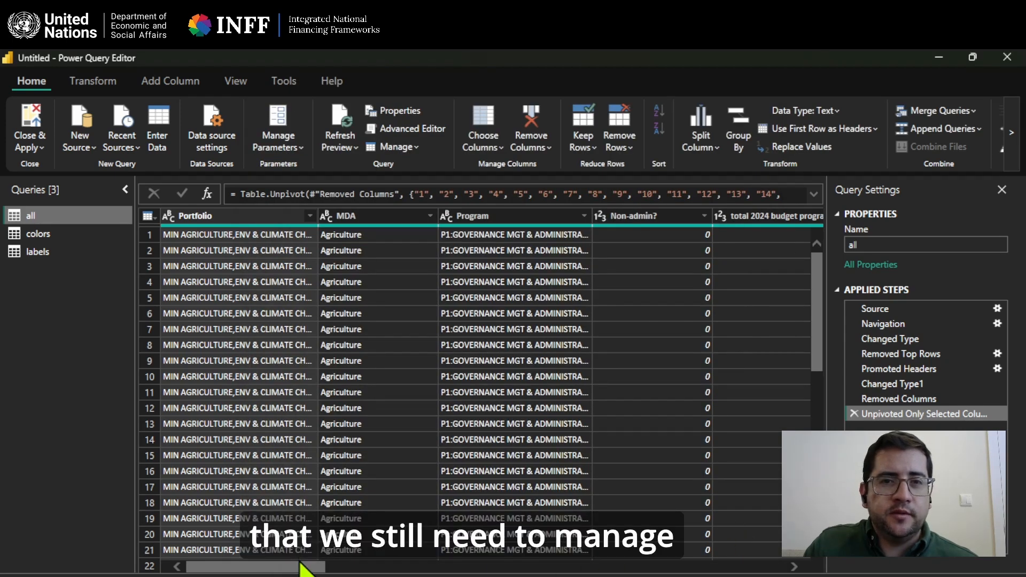
Change the data type of the "all" table's Attribute column to Whole Number.
drag(303, 569, 748, 567)
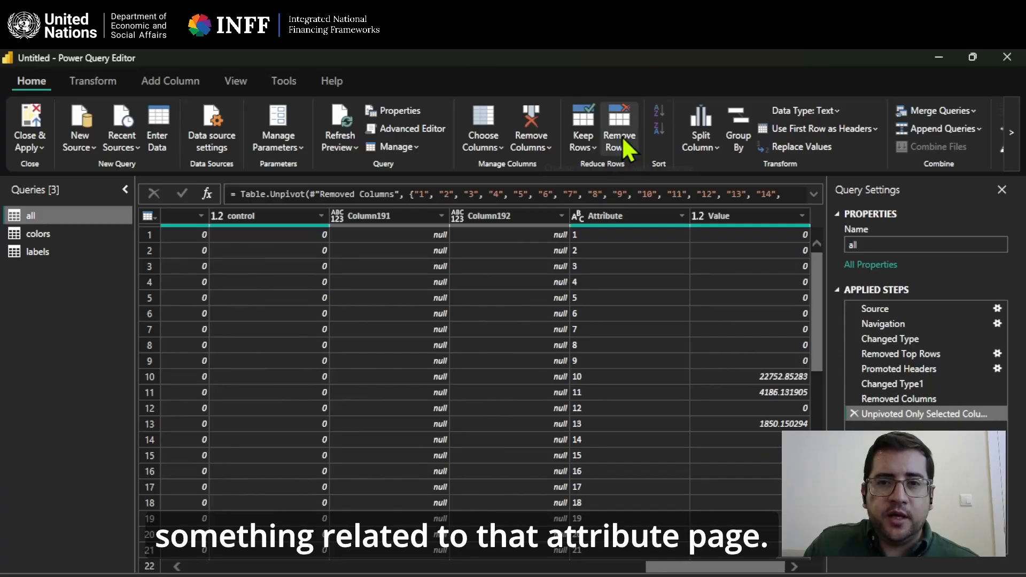
click(581, 215)
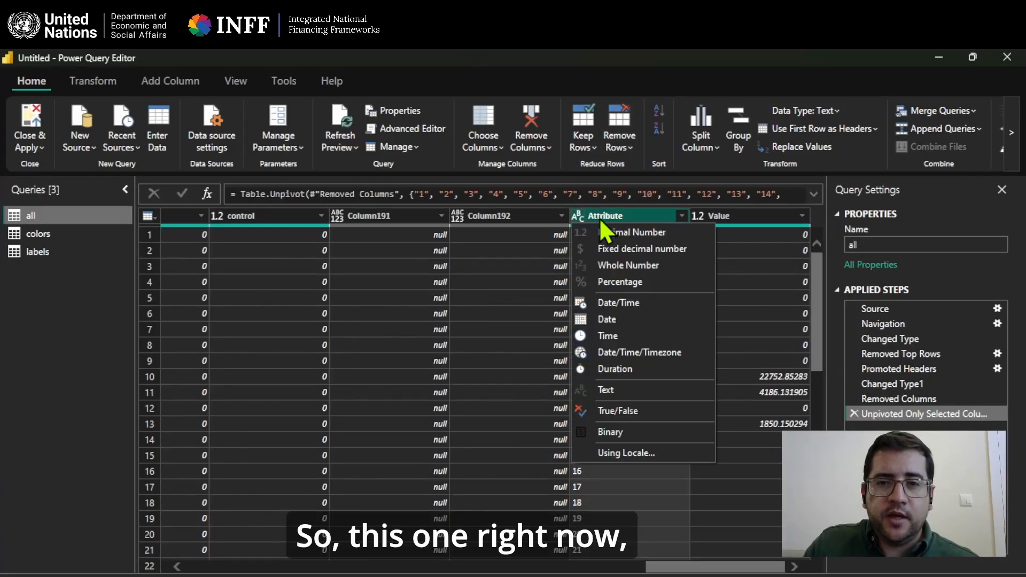
click(614, 492)
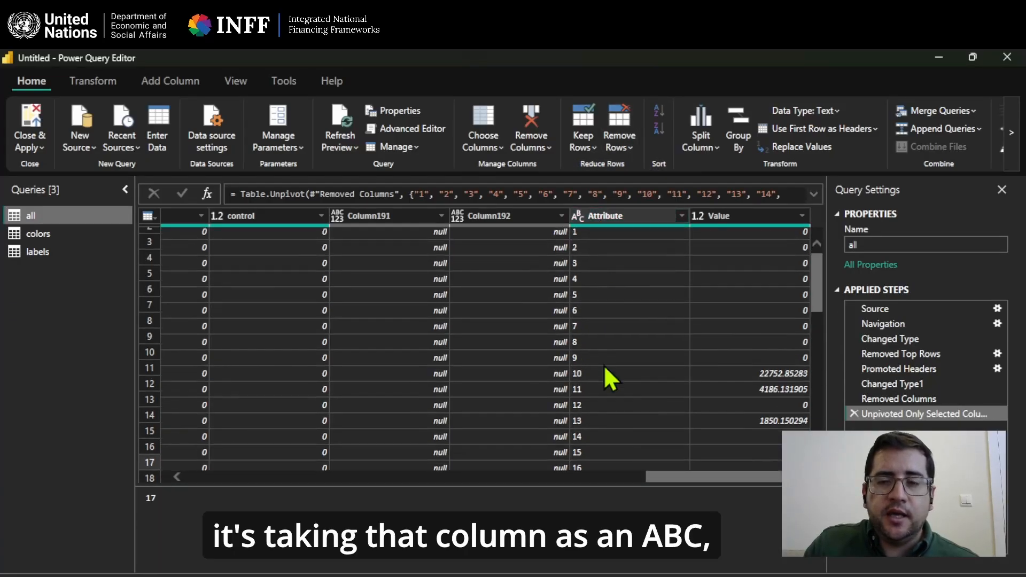
click(578, 216)
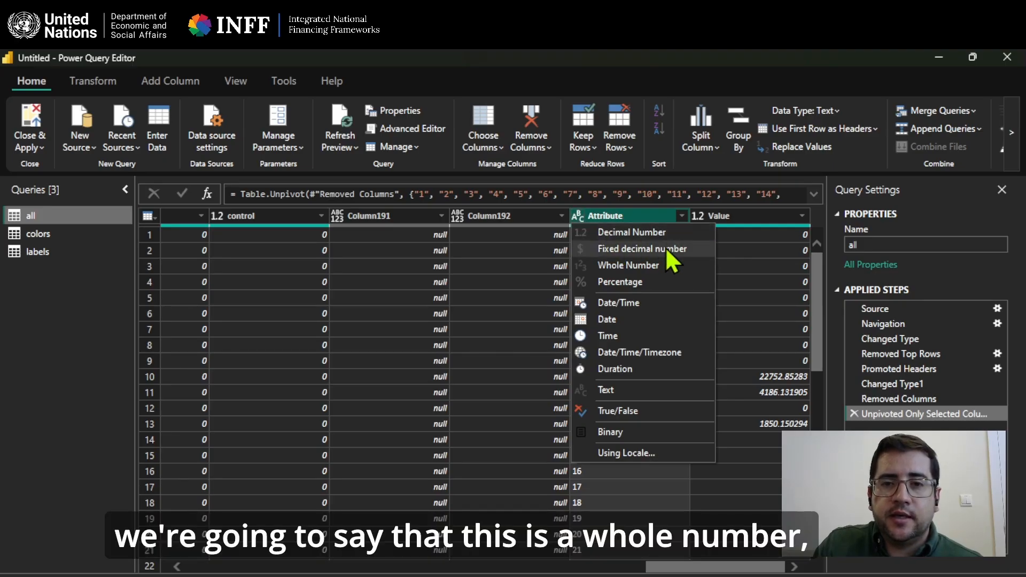
click(662, 266)
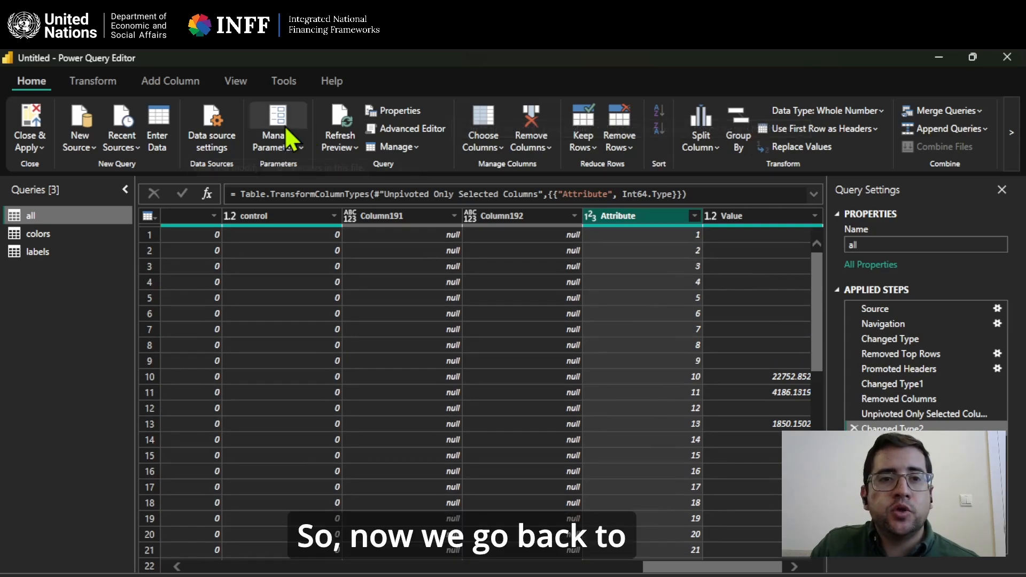
Merge the "all" table with "labels", matching the Attribute column to the internal SDG numeration column.
click(972, 106)
click(954, 131)
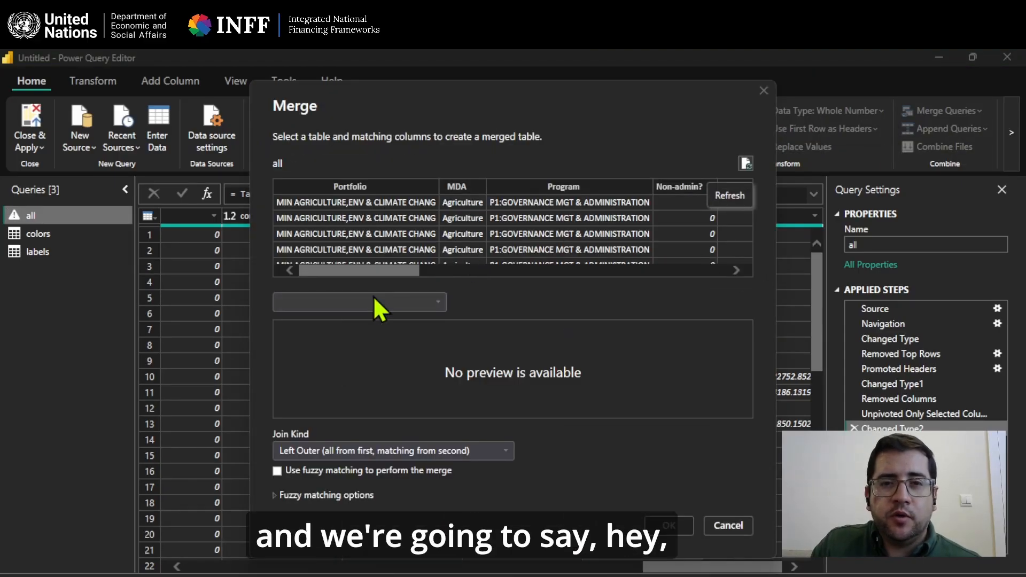
drag(381, 273, 695, 275)
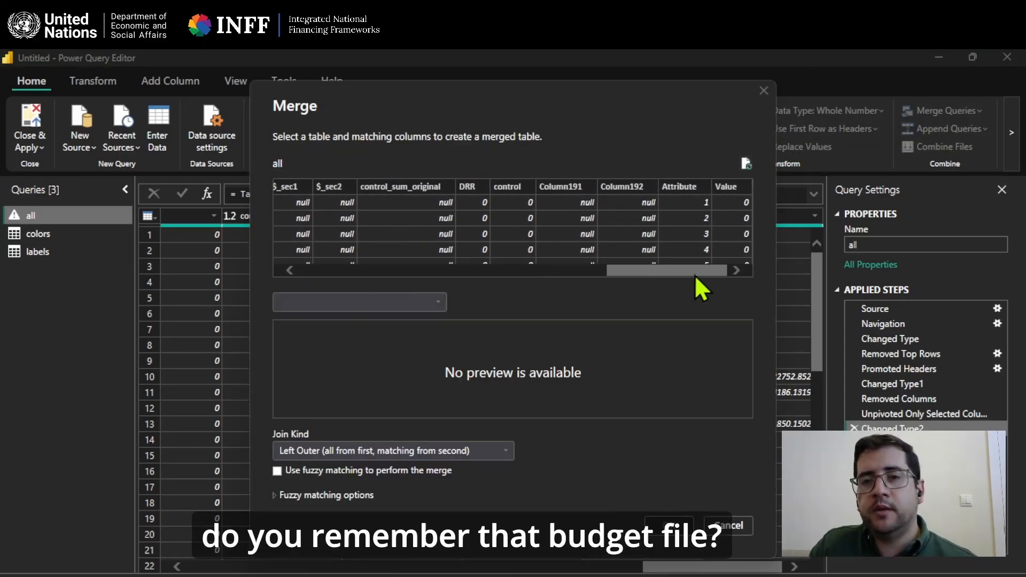
click(691, 185)
click(388, 298)
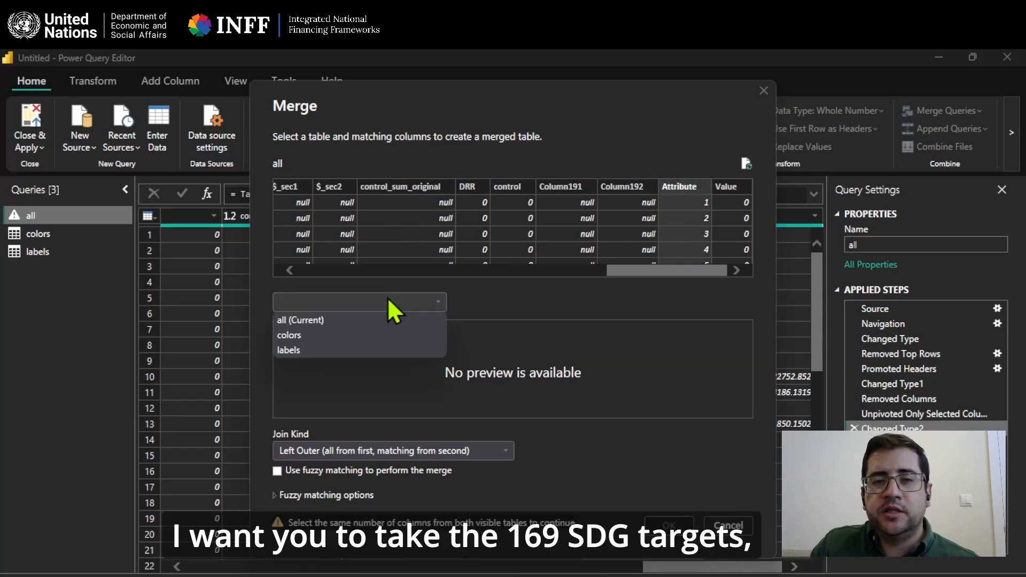
click(325, 351)
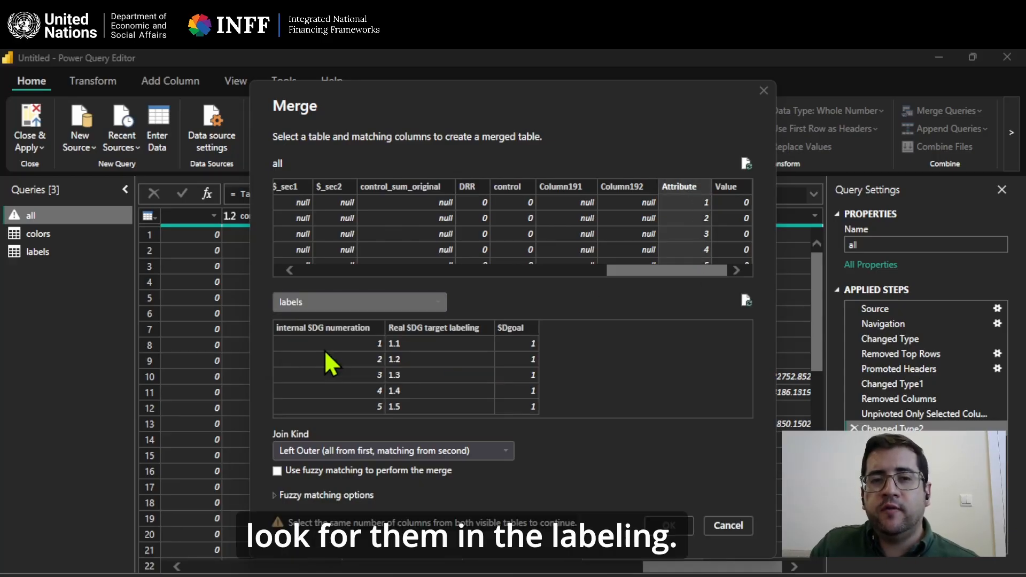
click(364, 323)
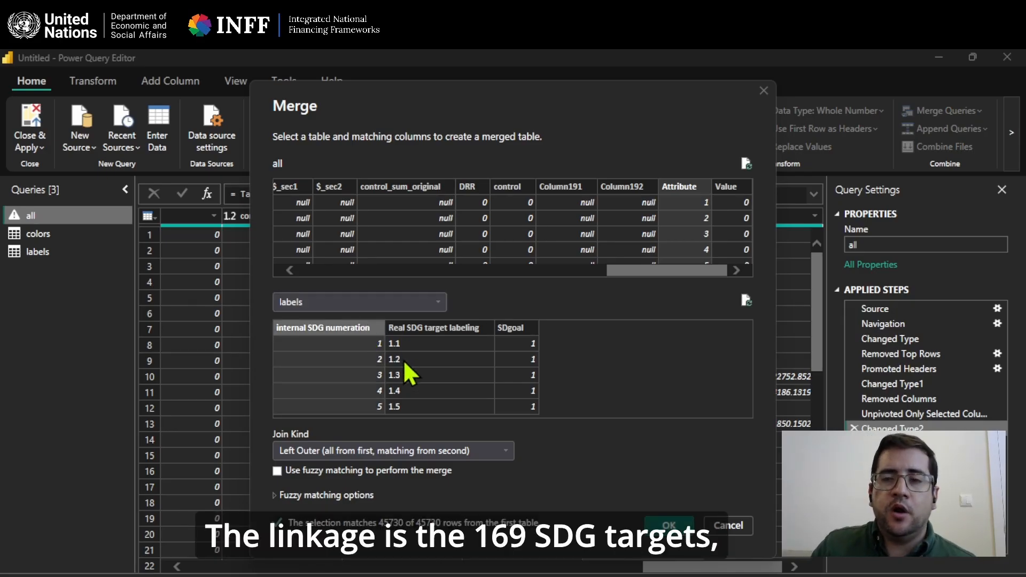
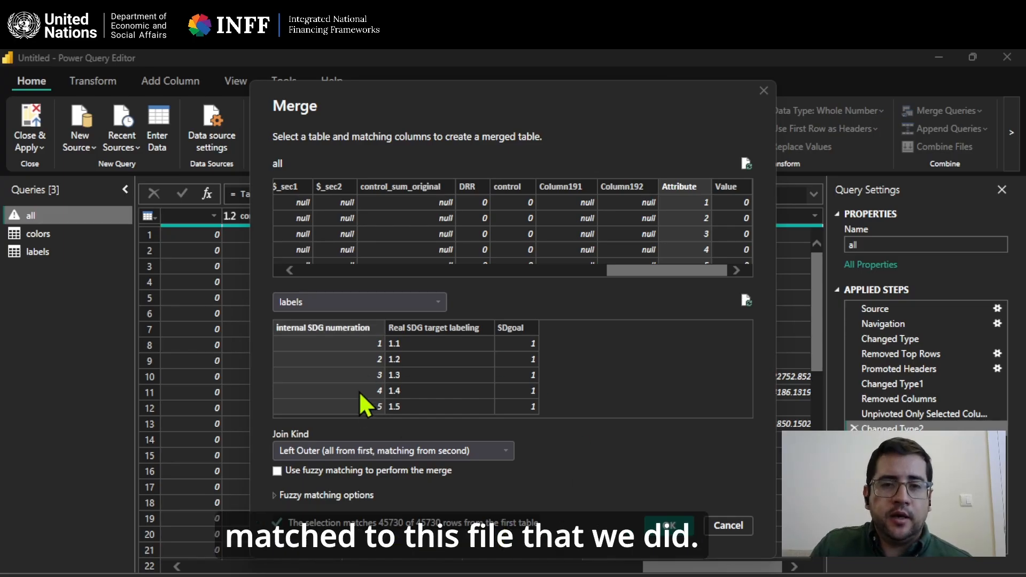
Complete the merge with "labels" and expand the merged column into all three fields, keeping the original column name as prefix.
click(671, 524)
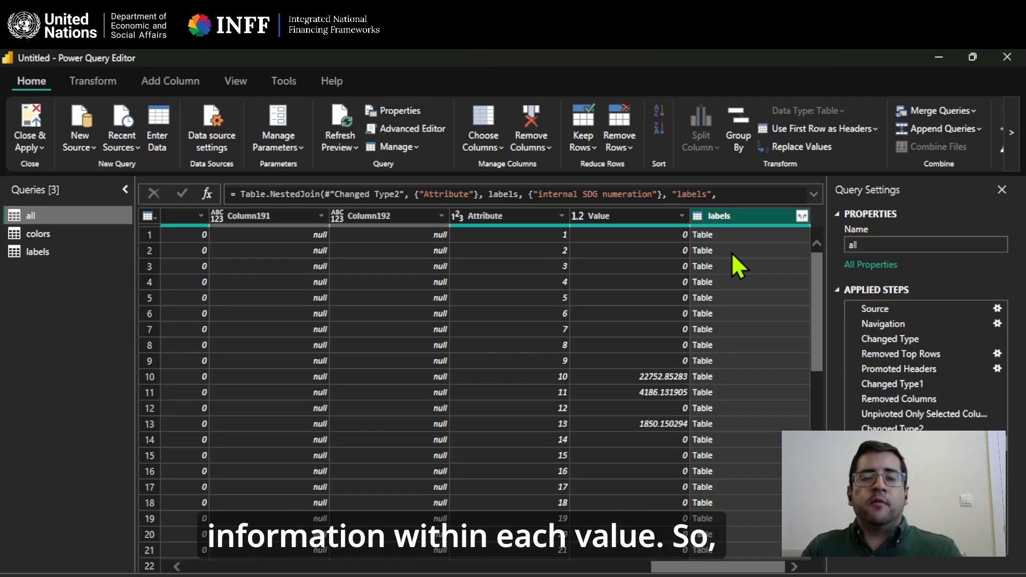
click(801, 216)
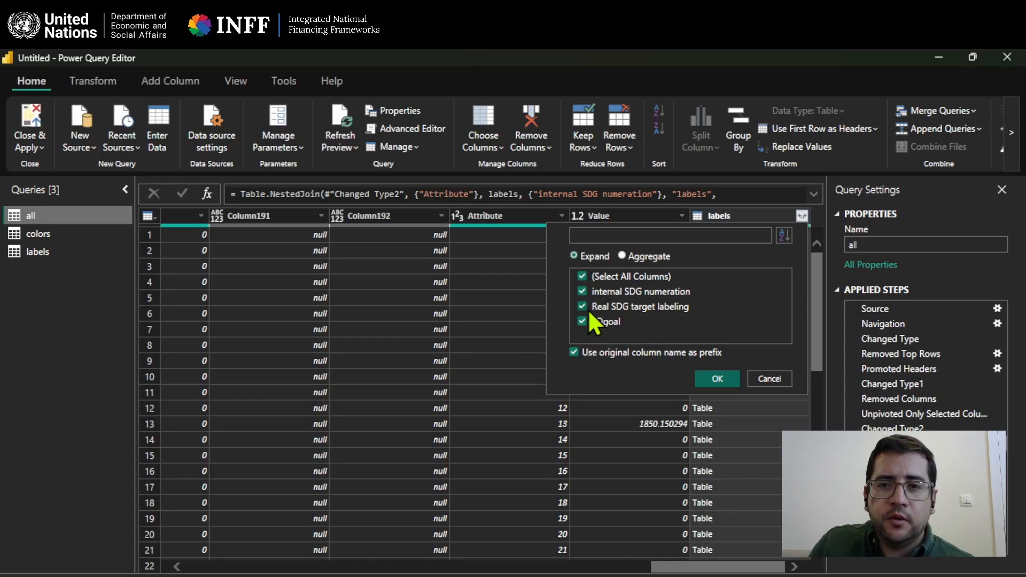
click(724, 375)
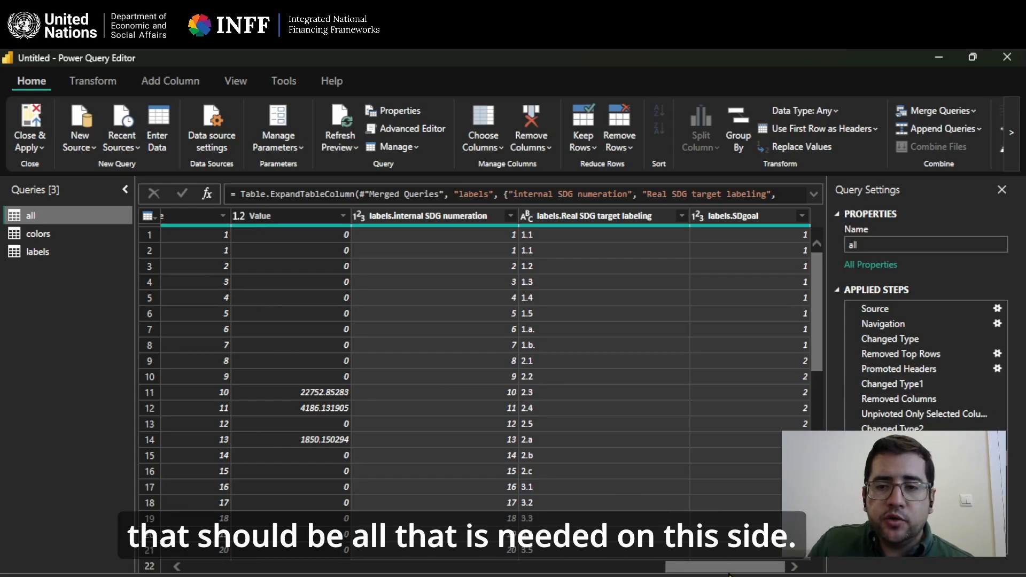
drag(728, 568, 729, 569)
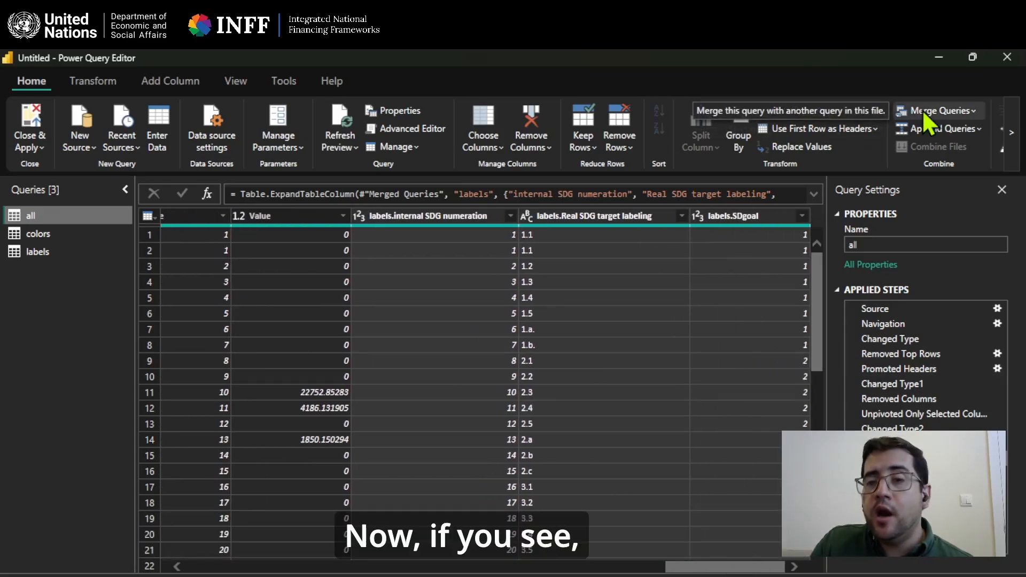
Apply the query changes and spread out the "colors", "labels" and "all" tables in the model diagram before reopening the query editor.
click(30, 124)
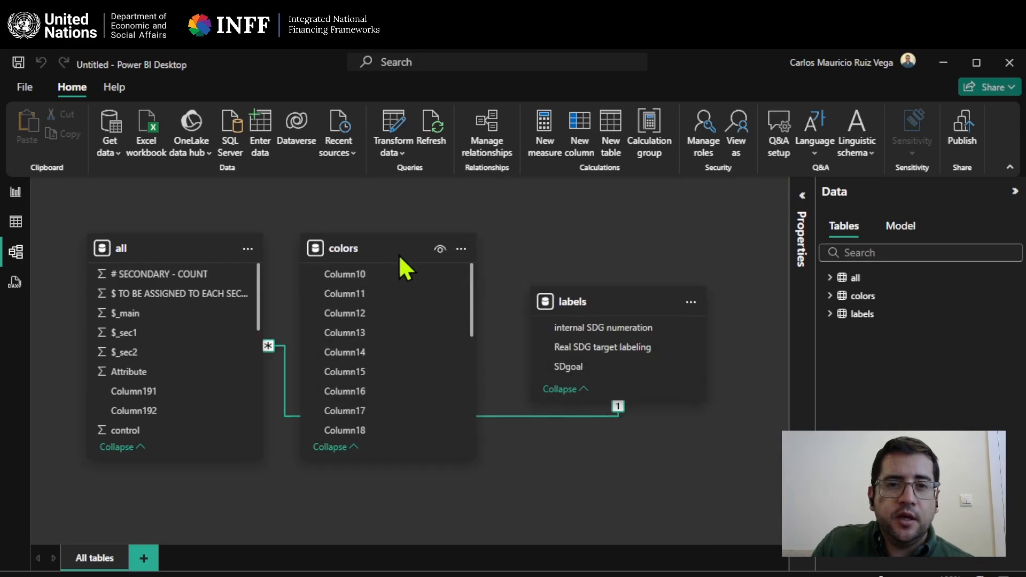
drag(399, 254, 429, 207)
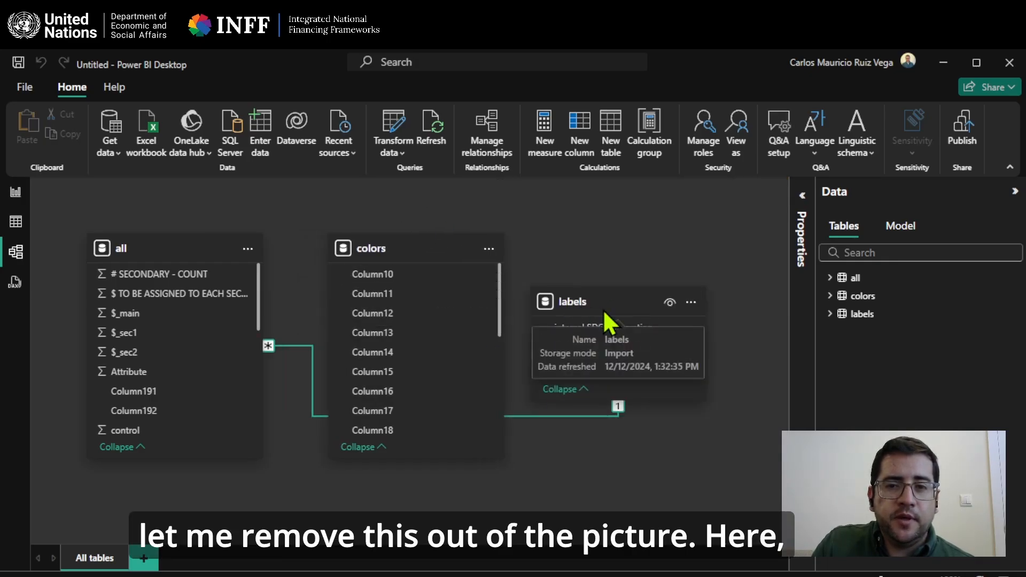
drag(603, 309, 633, 435)
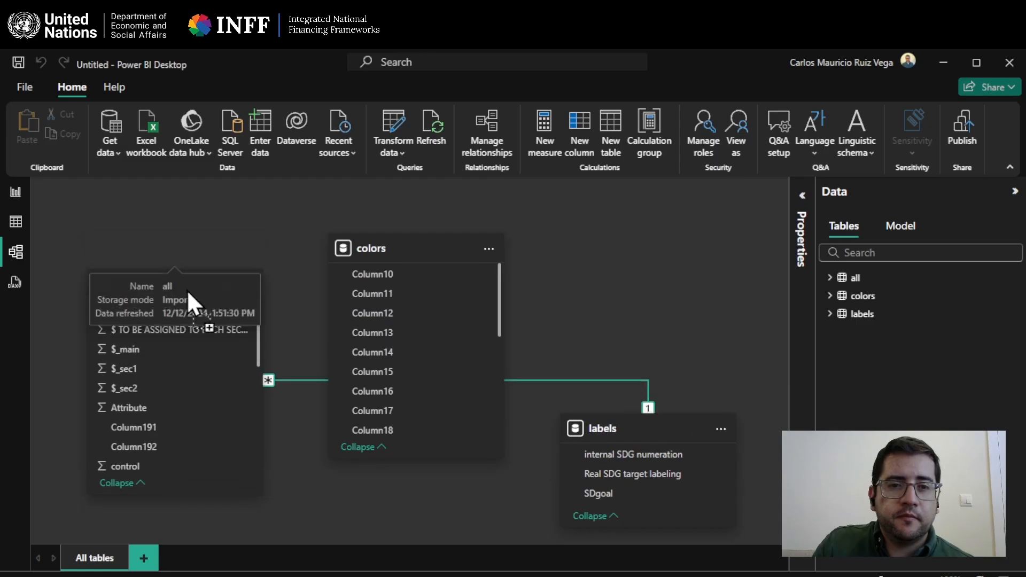
drag(187, 290, 153, 386)
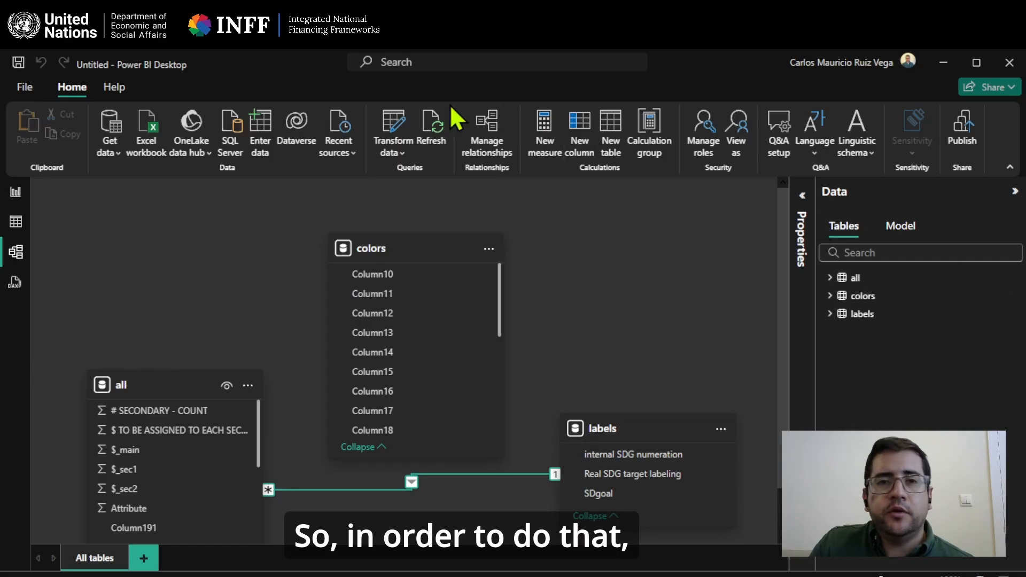
click(384, 126)
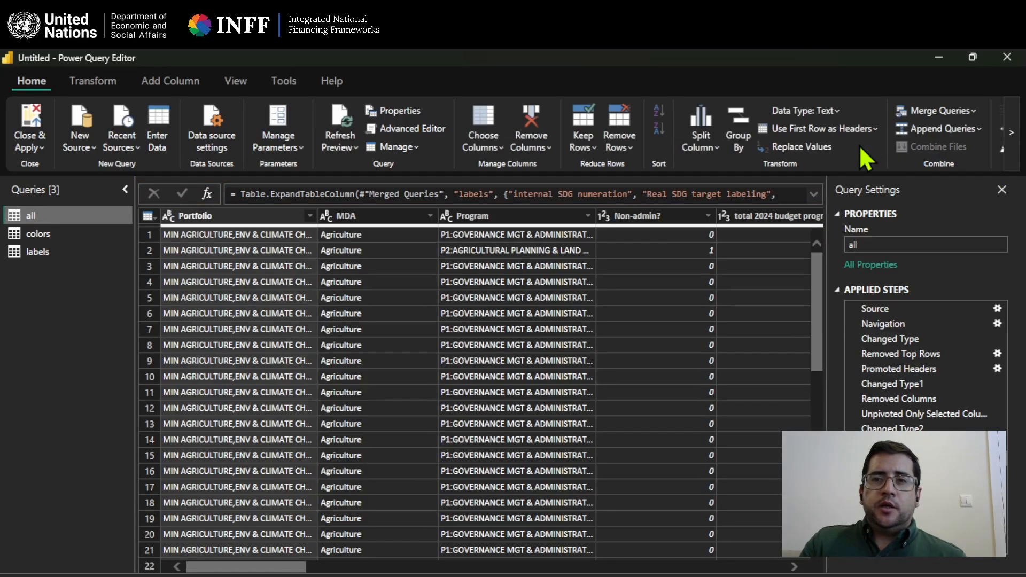
click(944, 111)
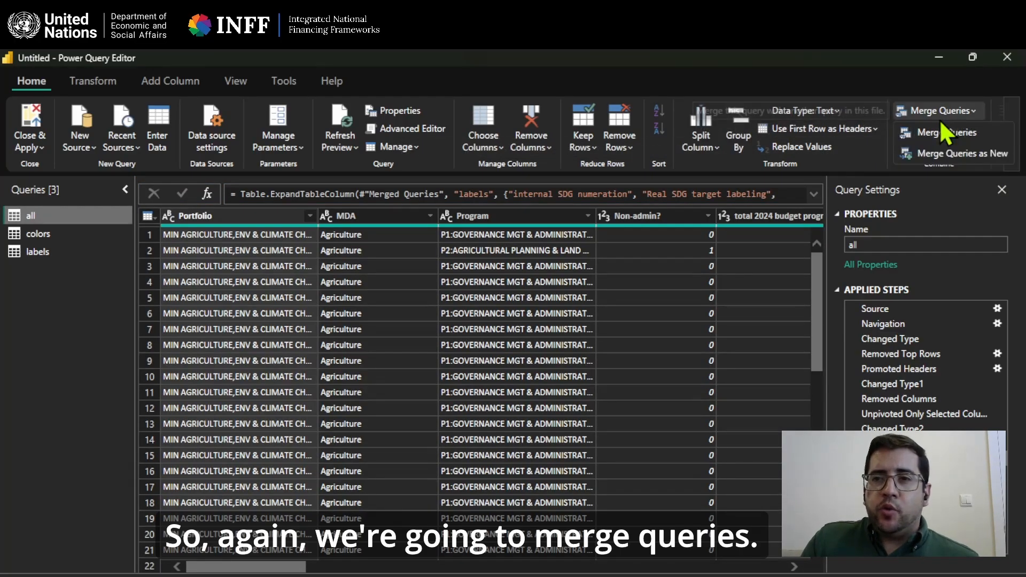
click(946, 134)
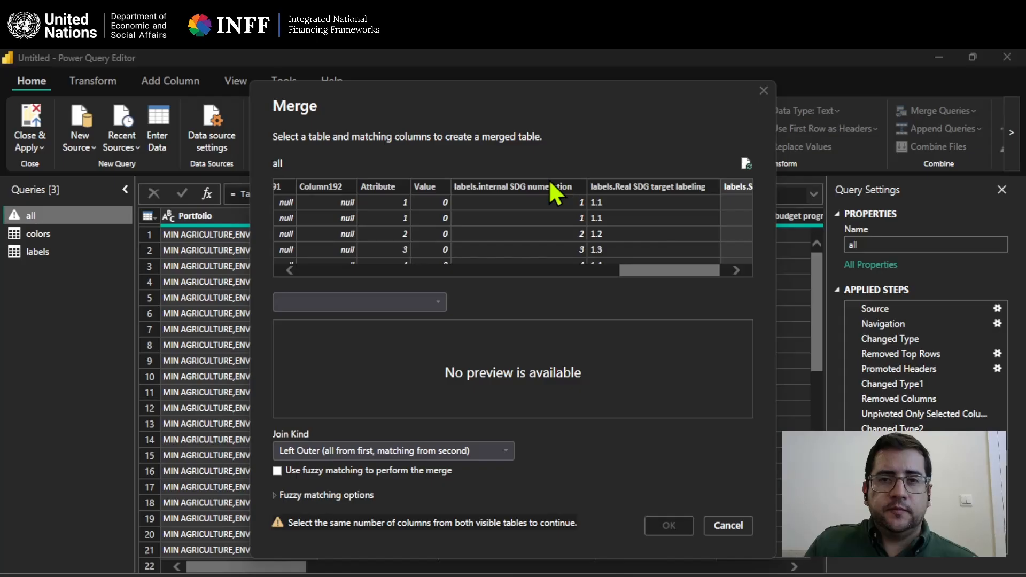
click(551, 185)
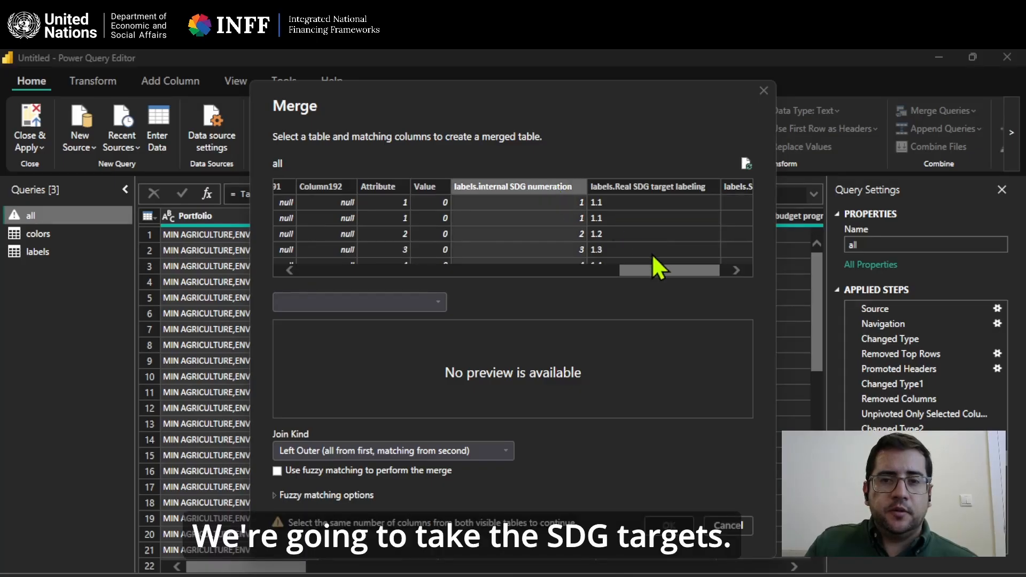
click(652, 254)
click(541, 187)
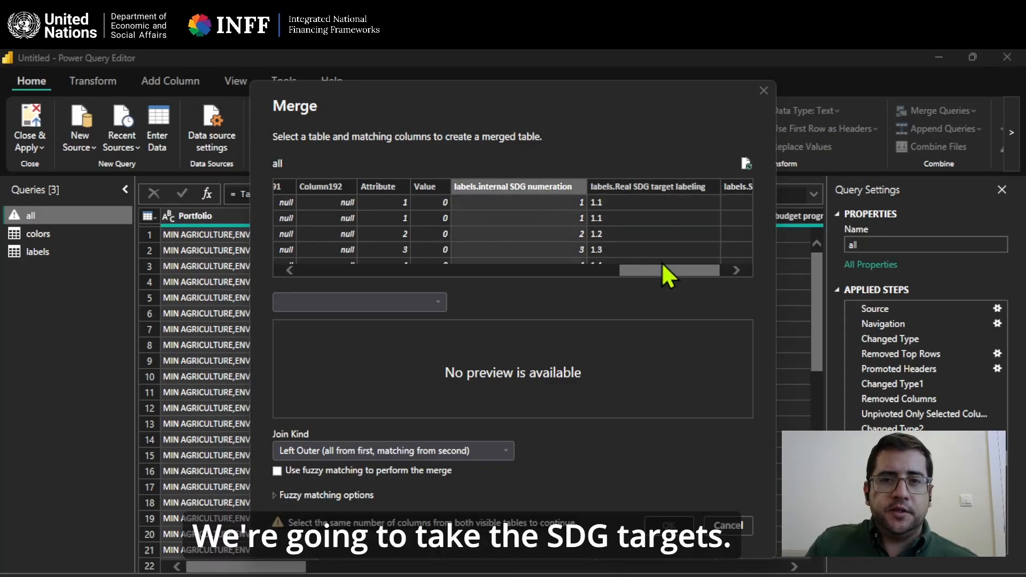
click(436, 301)
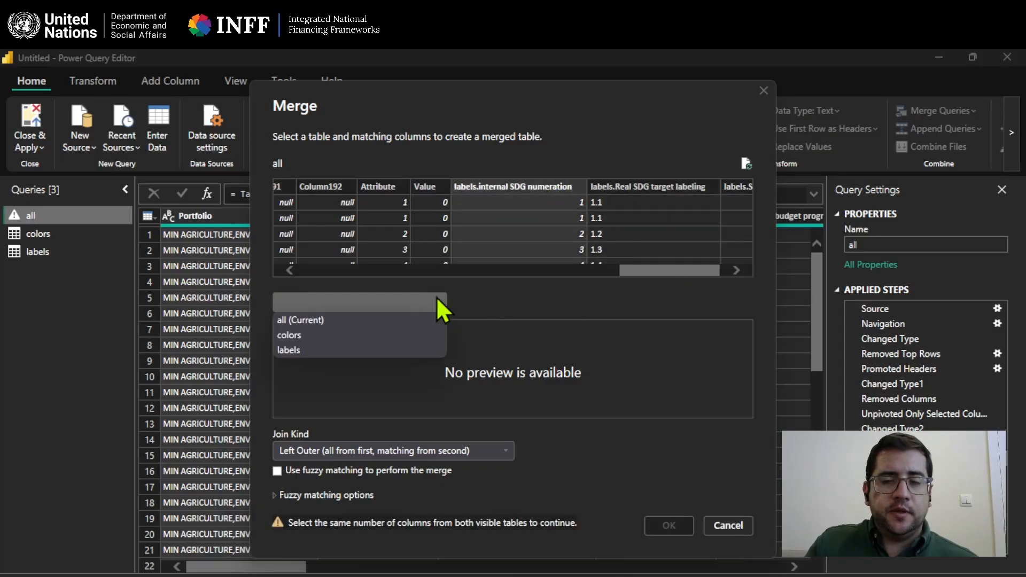
click(422, 336)
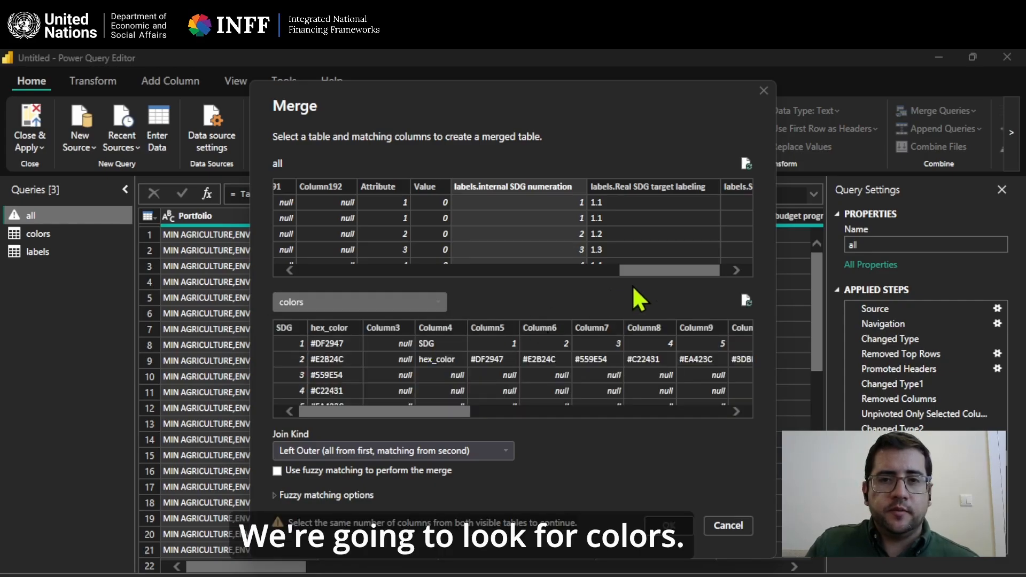
drag(654, 269, 675, 267)
click(715, 184)
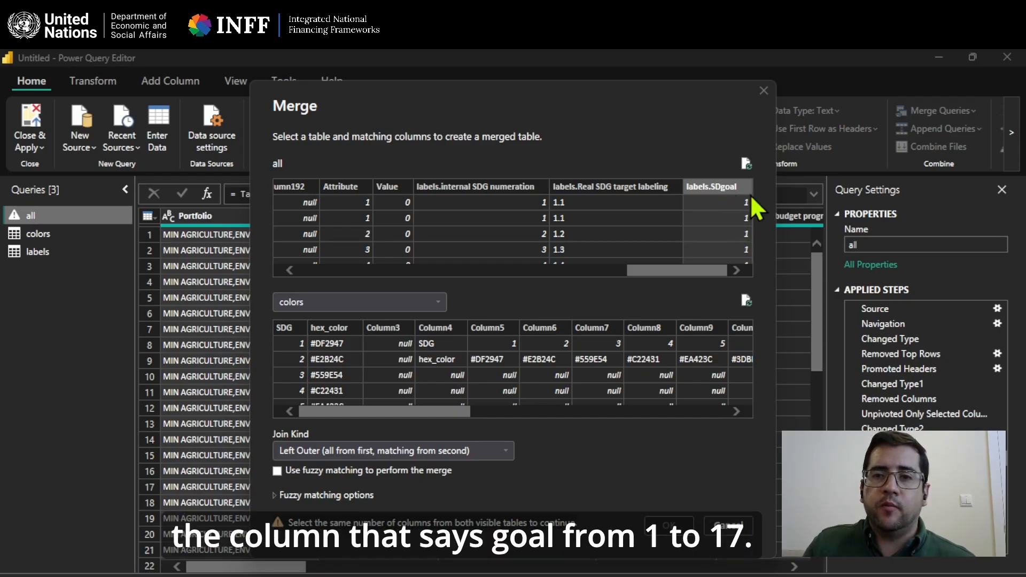
click(287, 329)
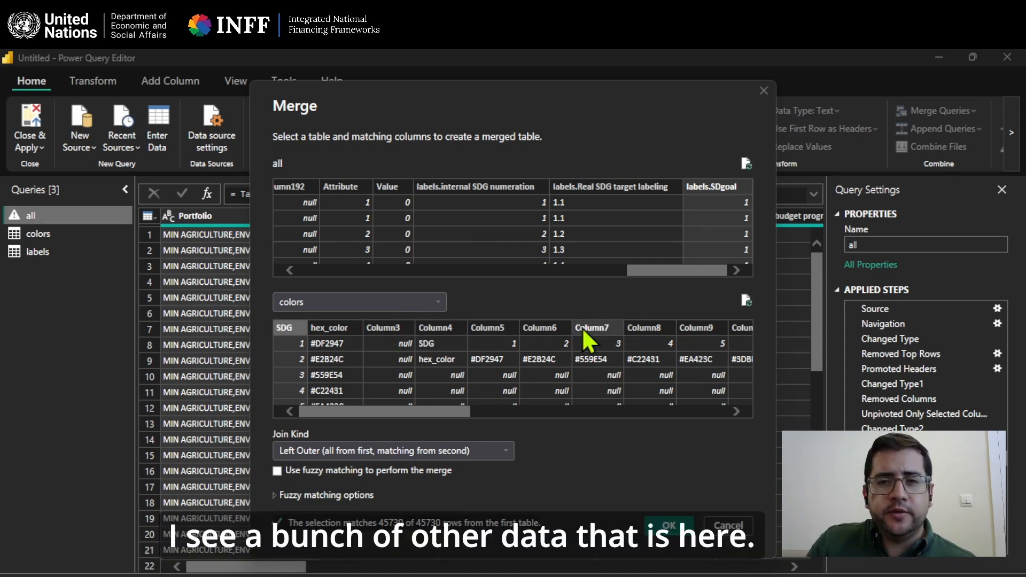
click(729, 526)
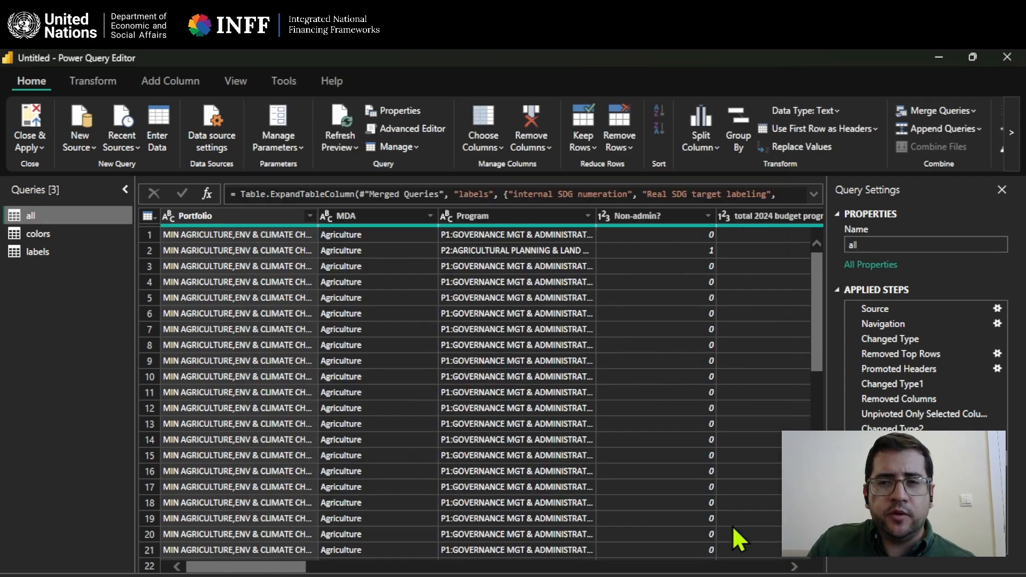
Remove Column3 through Column22 from the "colors" table, keeping only SDG and hex_color, and apply the query changes.
click(48, 248)
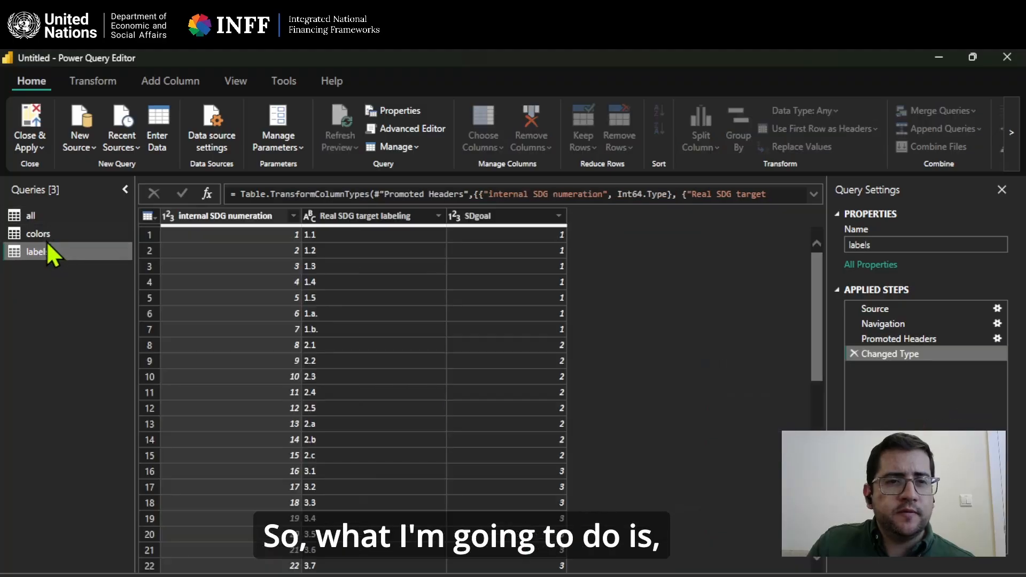
click(47, 237)
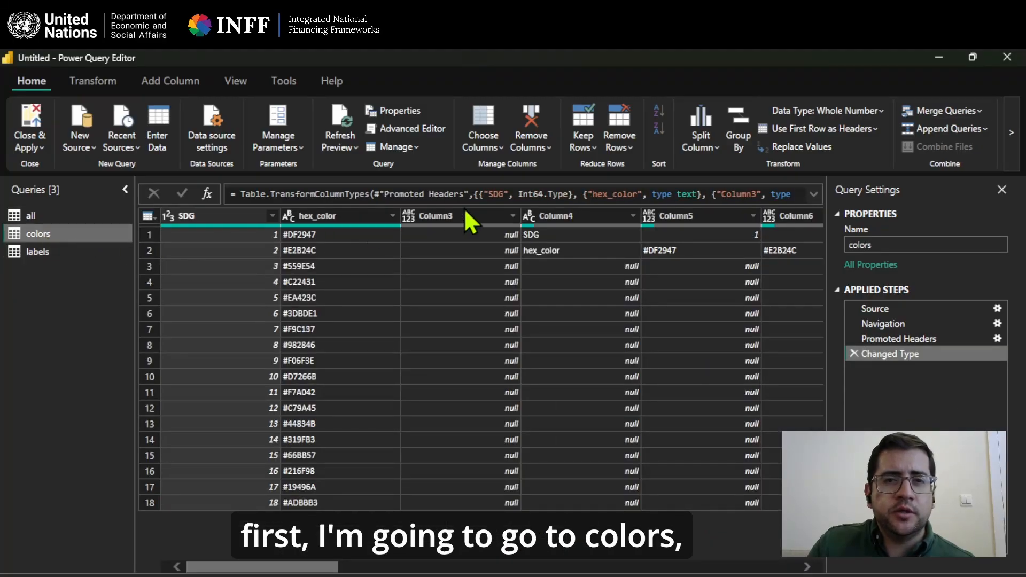
drag(465, 214, 386, 218)
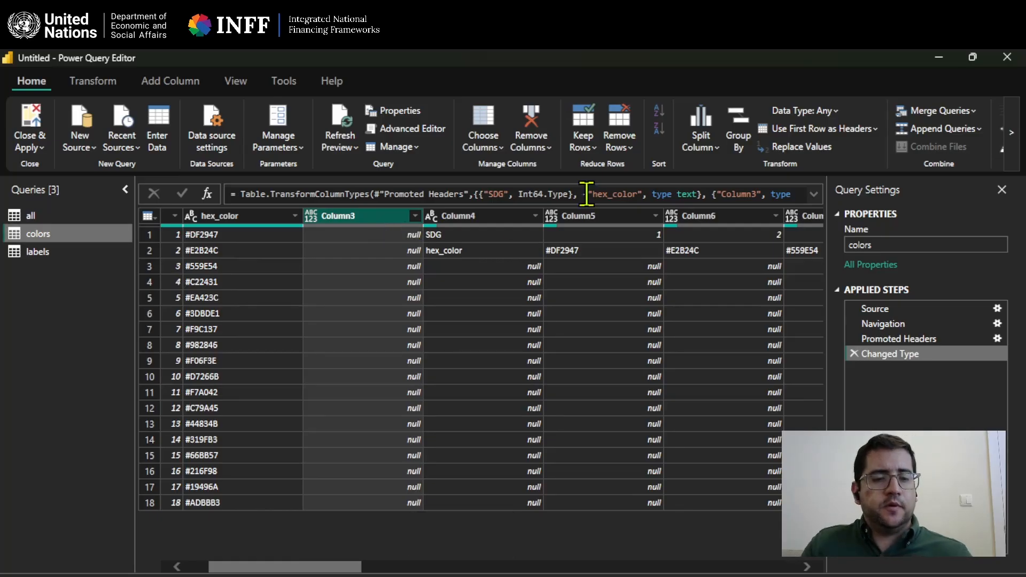
drag(326, 568, 604, 561)
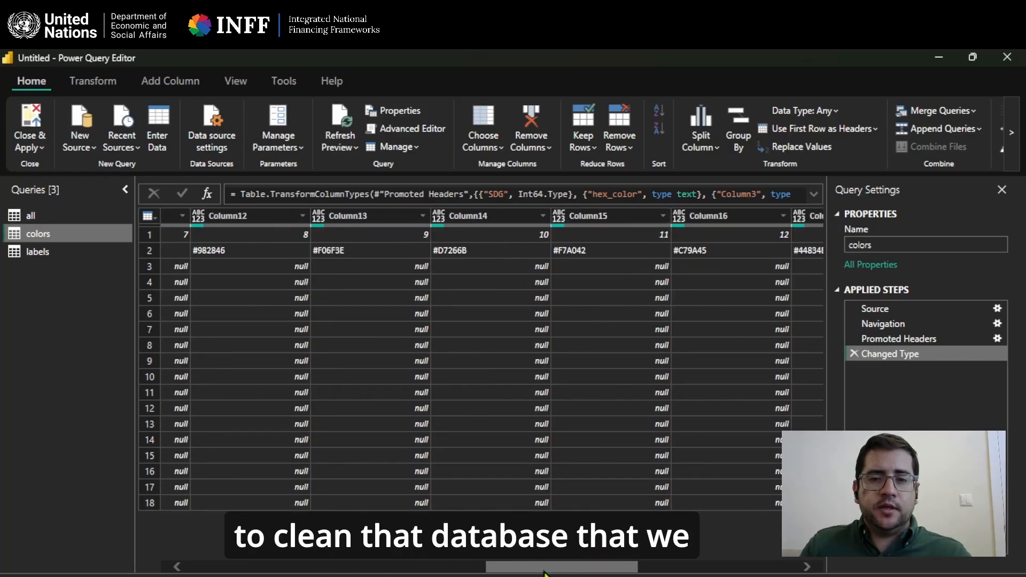
drag(544, 573, 728, 567)
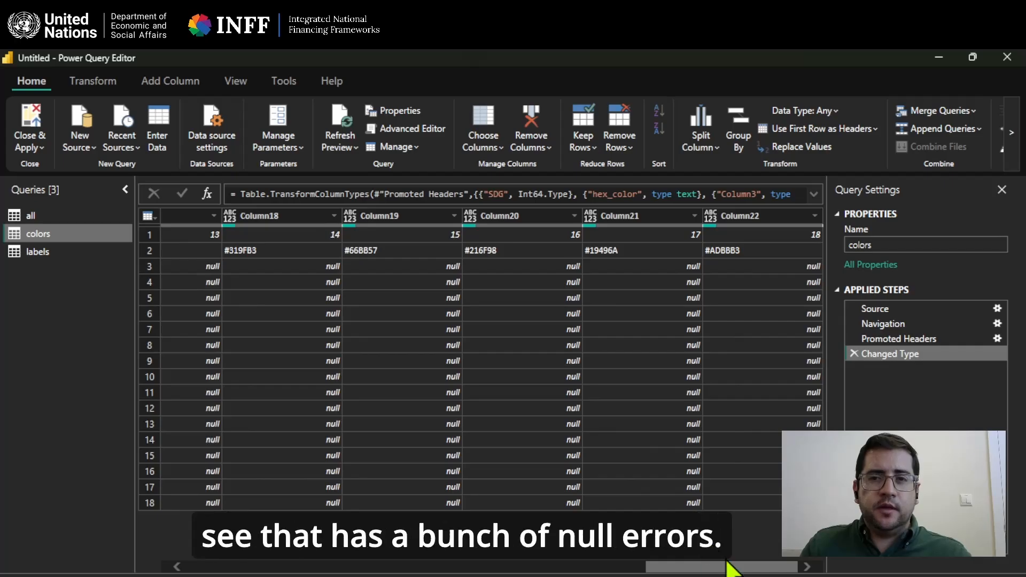
click(777, 216)
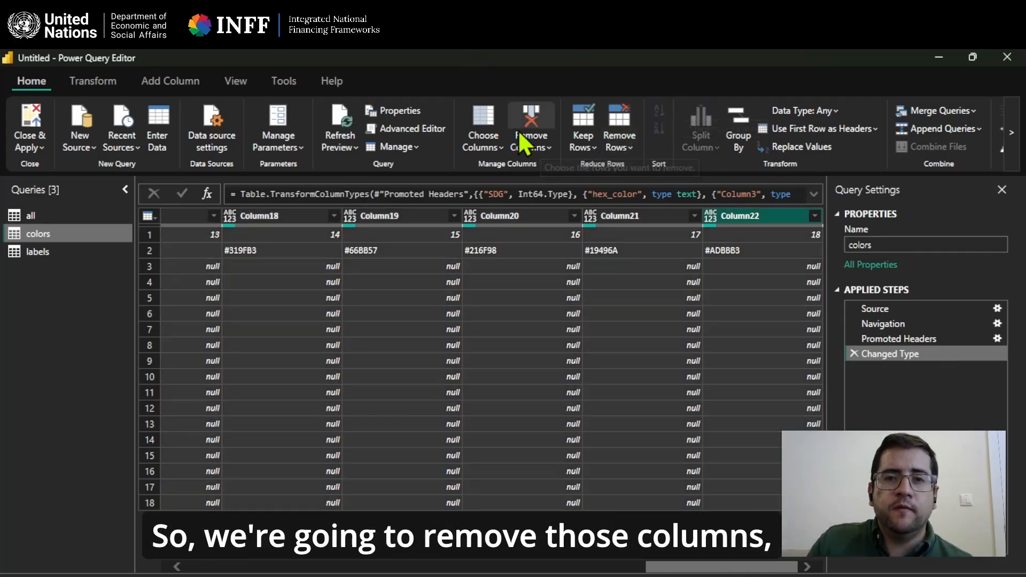
click(530, 119)
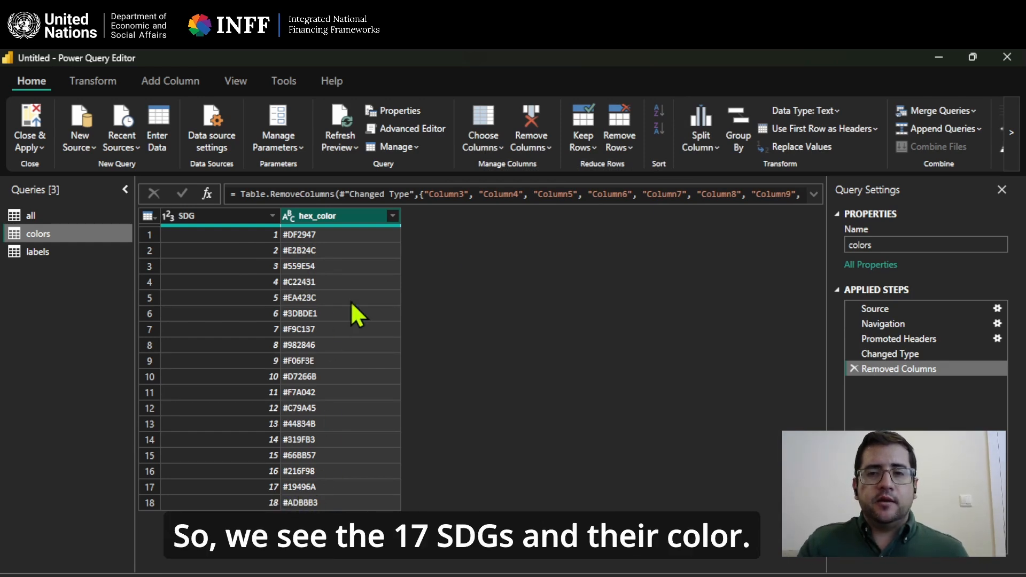
click(30, 122)
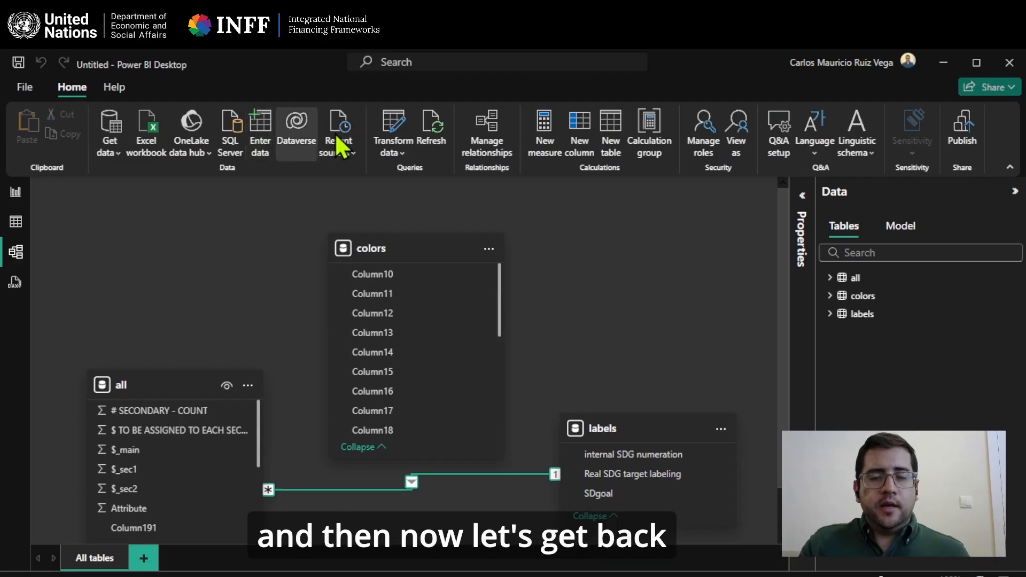
Merge the "all" query with "colors", matching labels.SDgoal to SDG as a left outer join, and expand the SDG and hex_color fields.
click(396, 120)
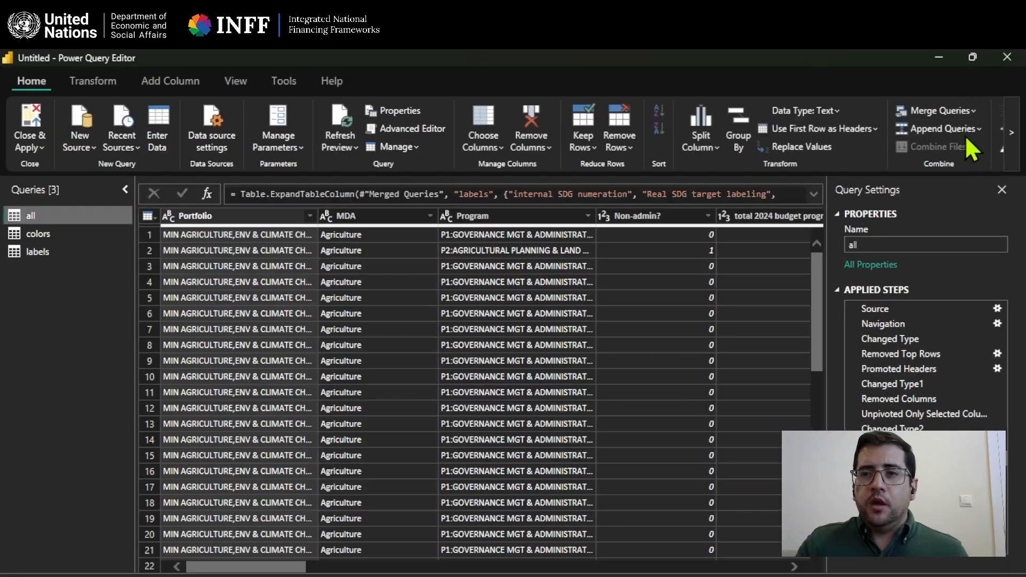
click(947, 111)
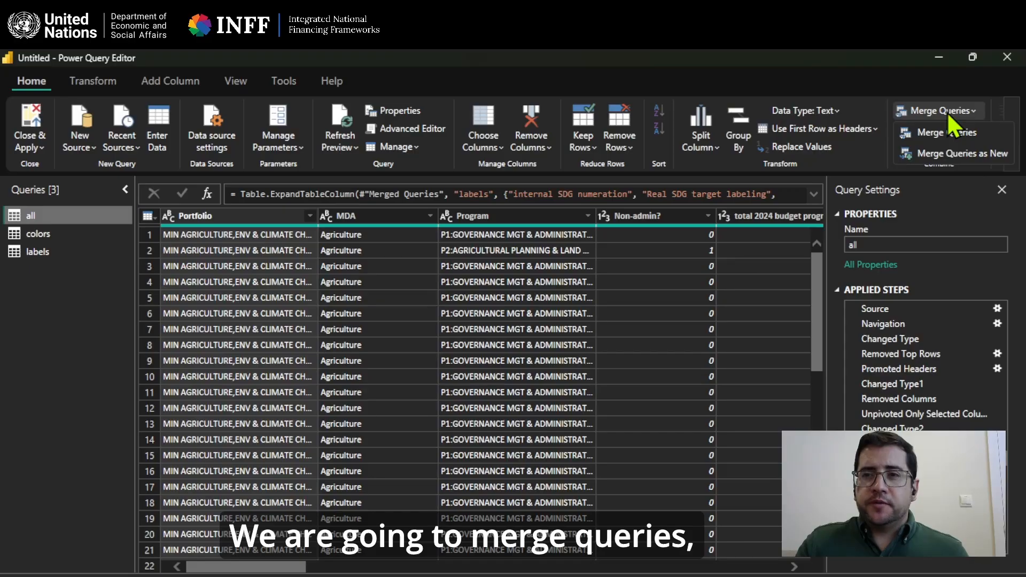
click(949, 126)
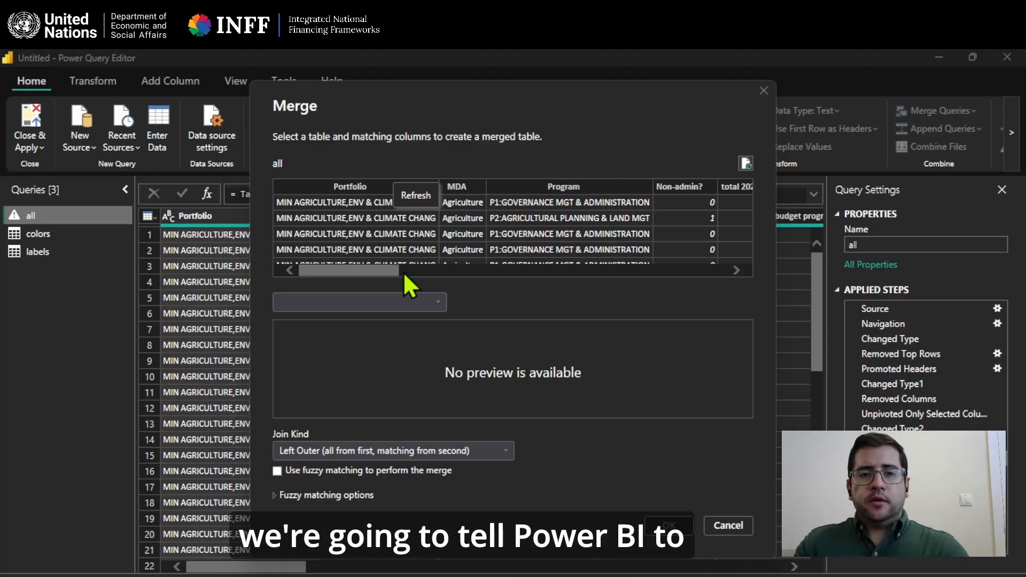
drag(387, 271, 730, 292)
click(726, 187)
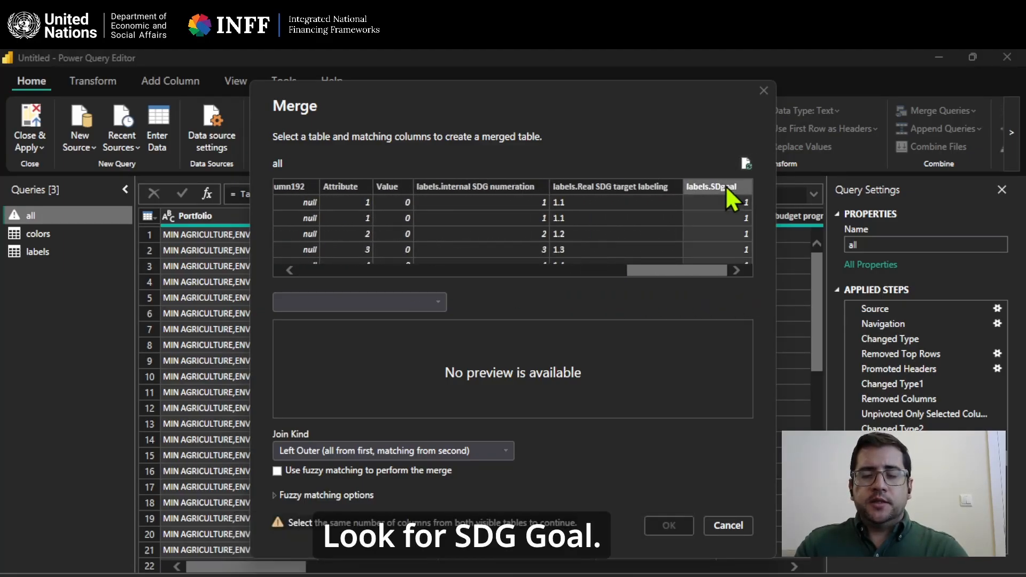
click(396, 296)
click(380, 334)
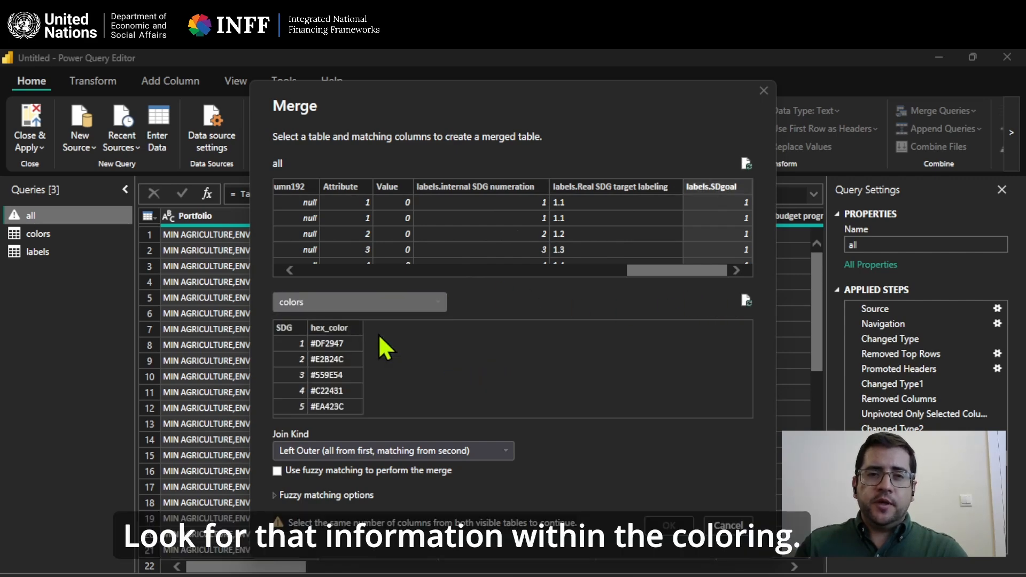
click(293, 328)
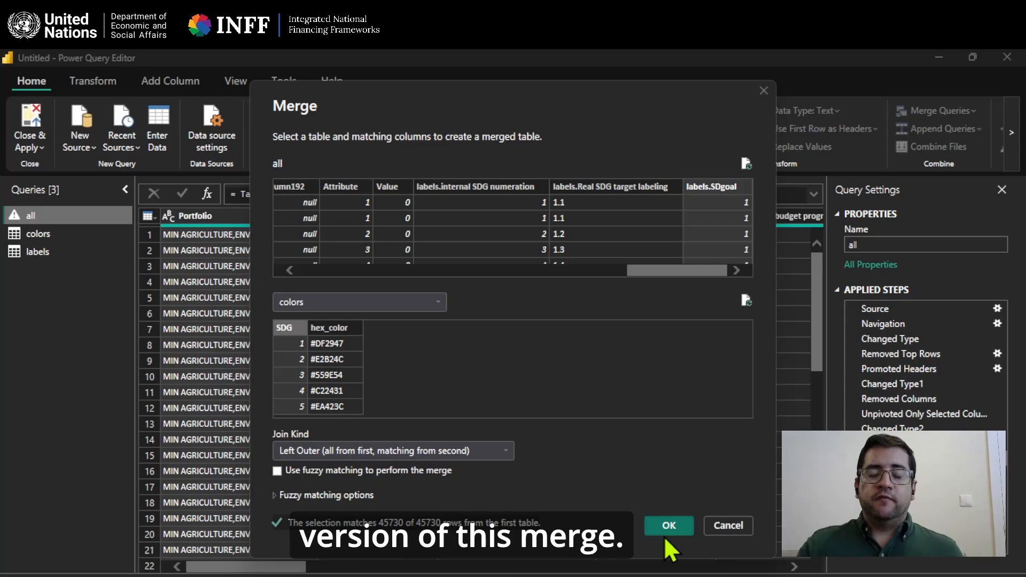
click(672, 524)
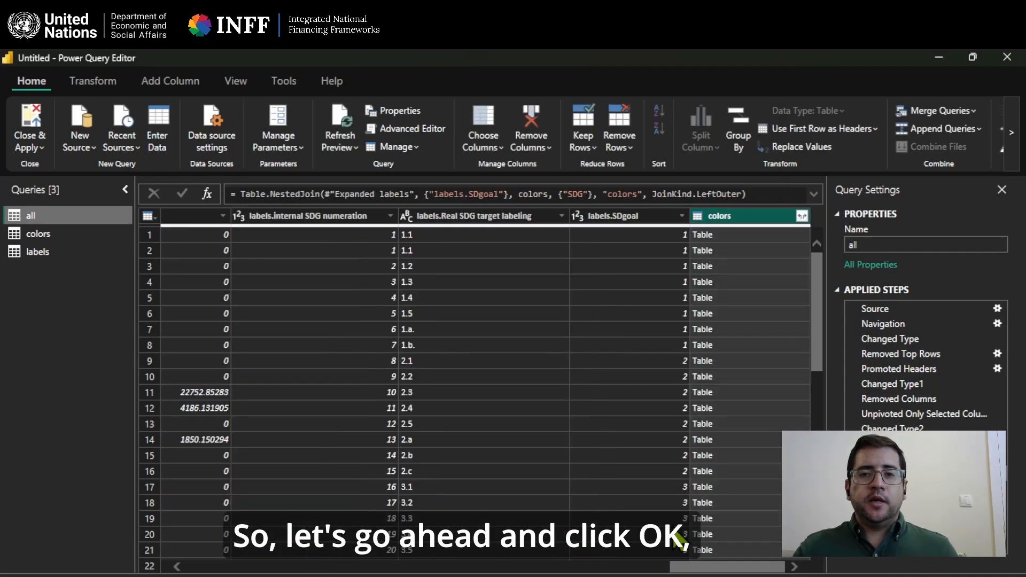
click(802, 215)
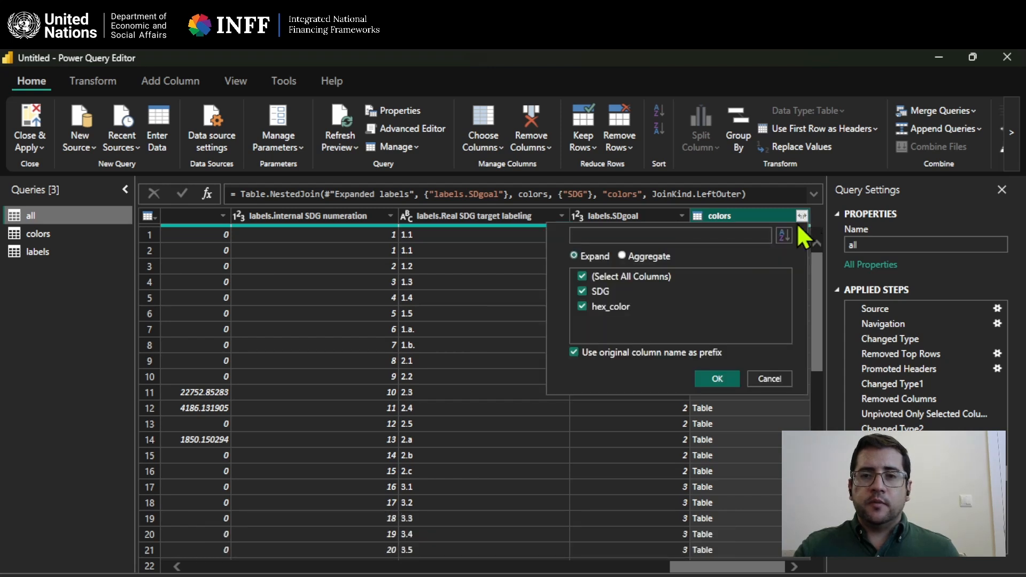
click(738, 381)
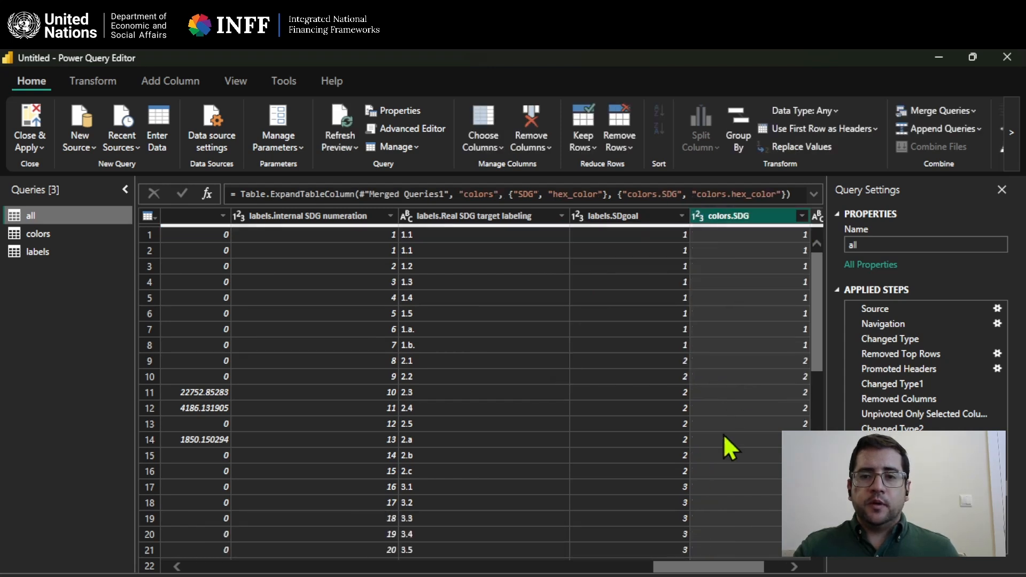
Close the query editor applying the changes, and space out the "all" and "colors" tables in the model diagram.
drag(720, 573, 743, 572)
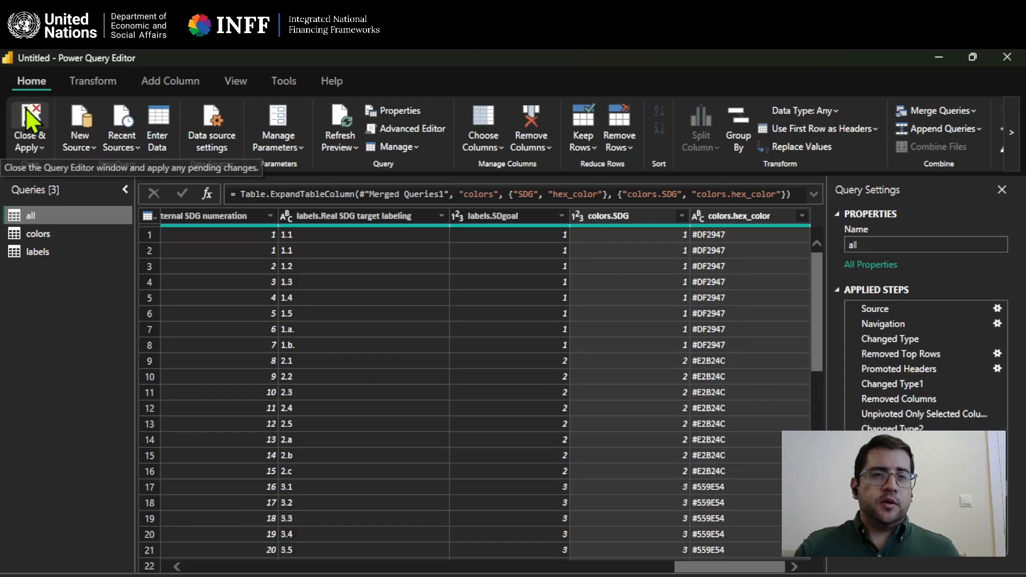
click(29, 123)
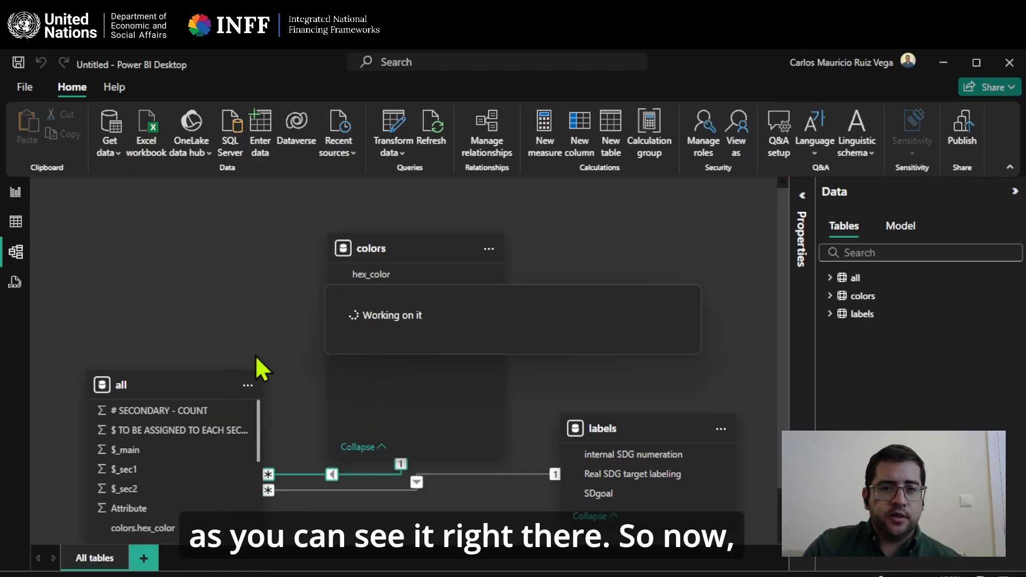
drag(197, 383, 169, 264)
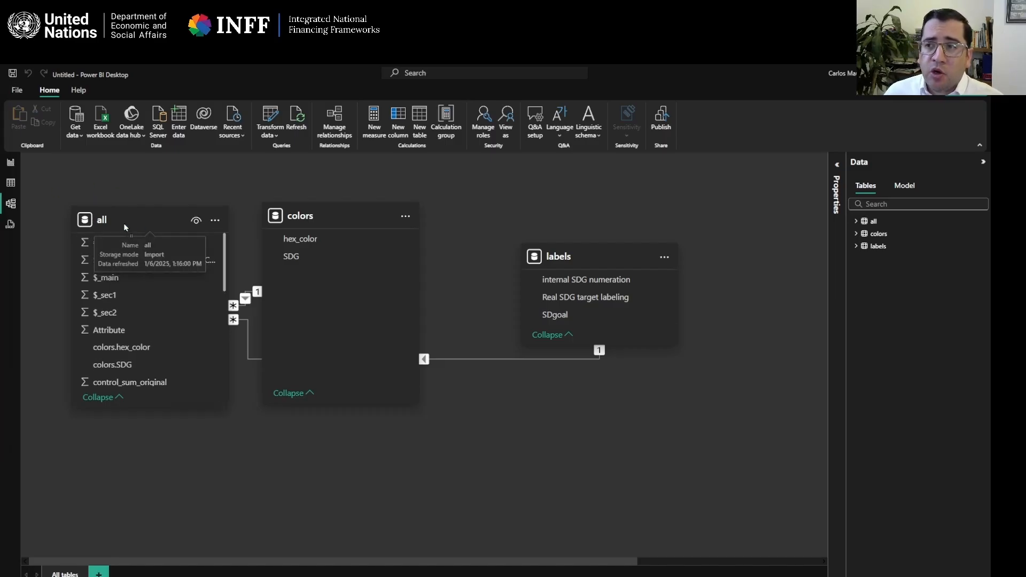
drag(124, 223, 108, 242)
drag(365, 209, 405, 208)
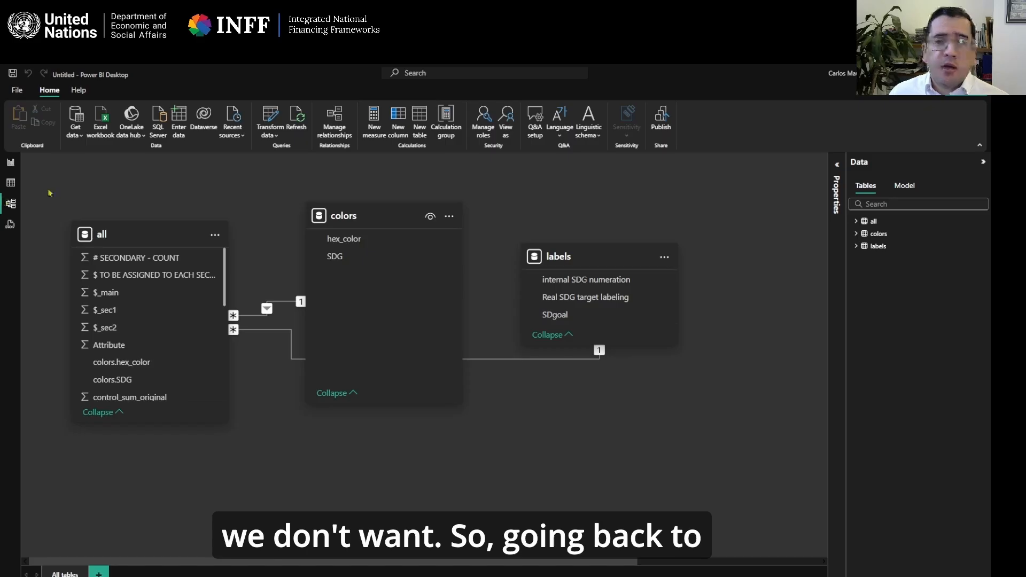
Open the report view and look over the published SDG Financing in Seychelles dashboard in the browser as a layout reference.
click(11, 163)
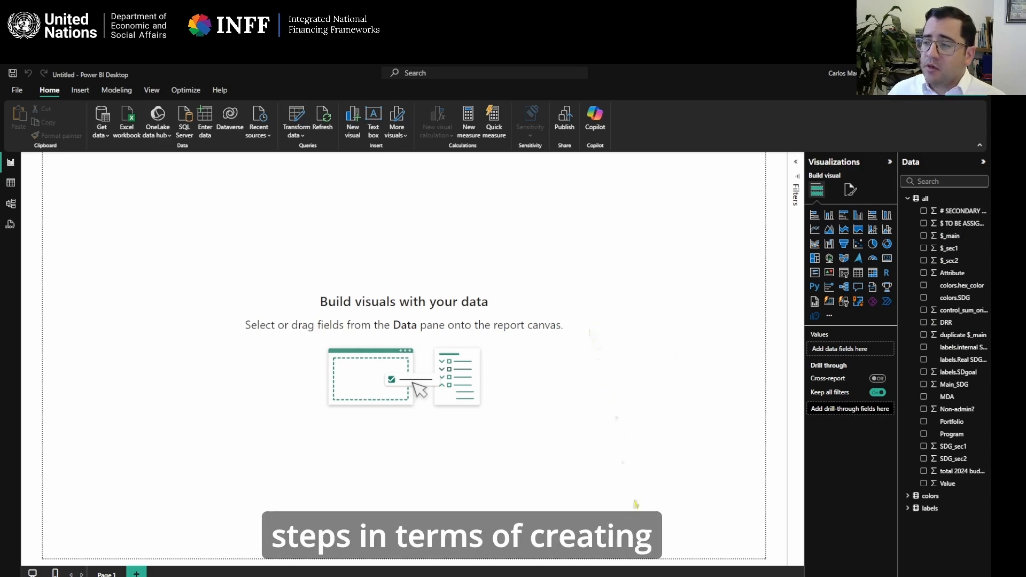
mouse_move(644, 576)
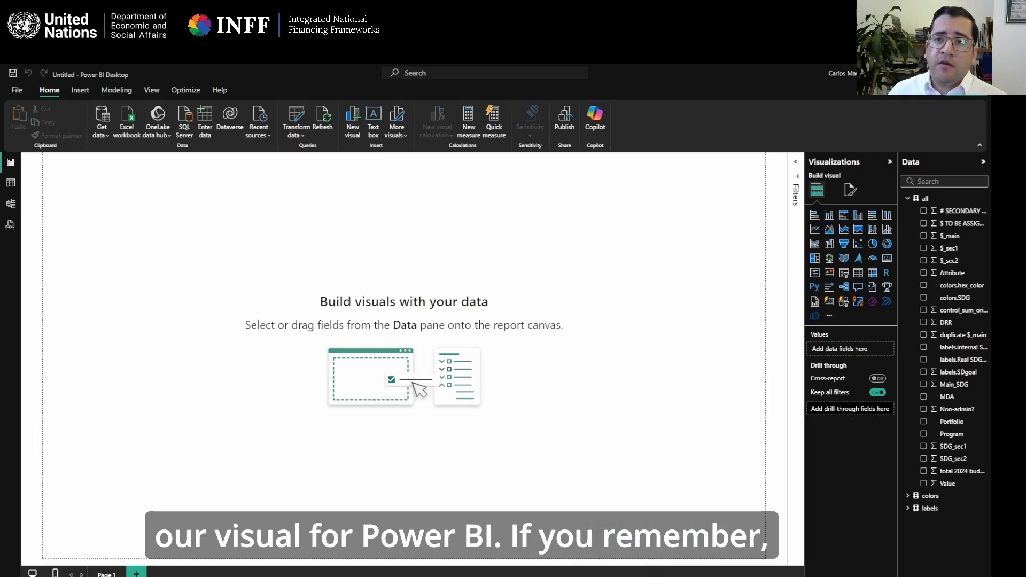
drag(1, 130, 494, 140)
double_click(547, 137)
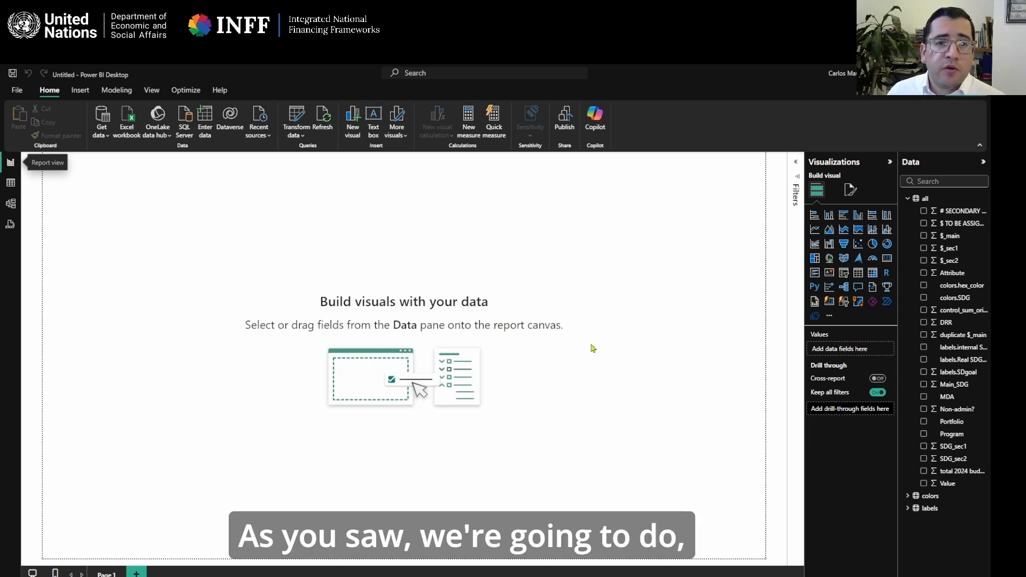
key(alt+Tab)
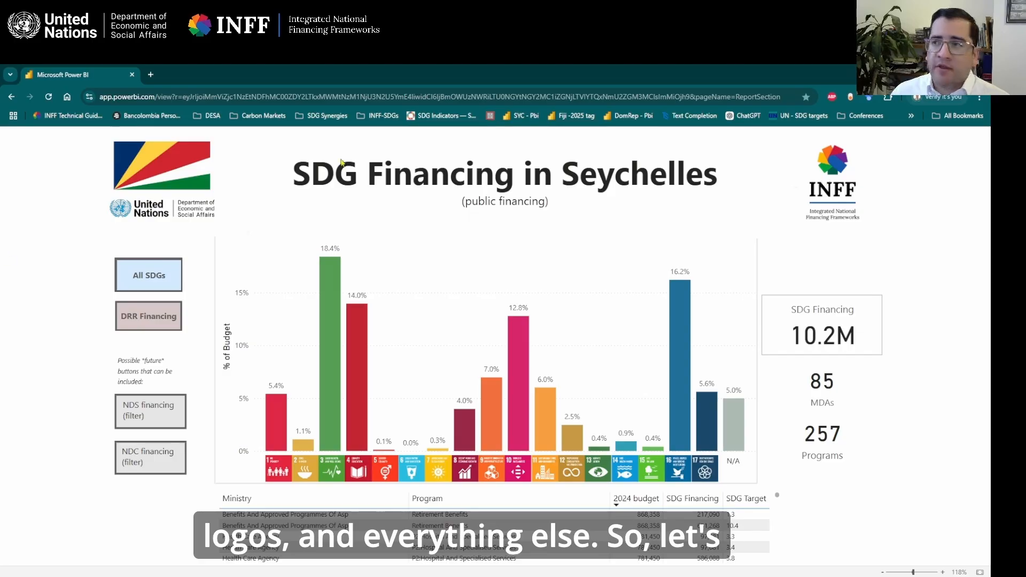
key(alt+Tab)
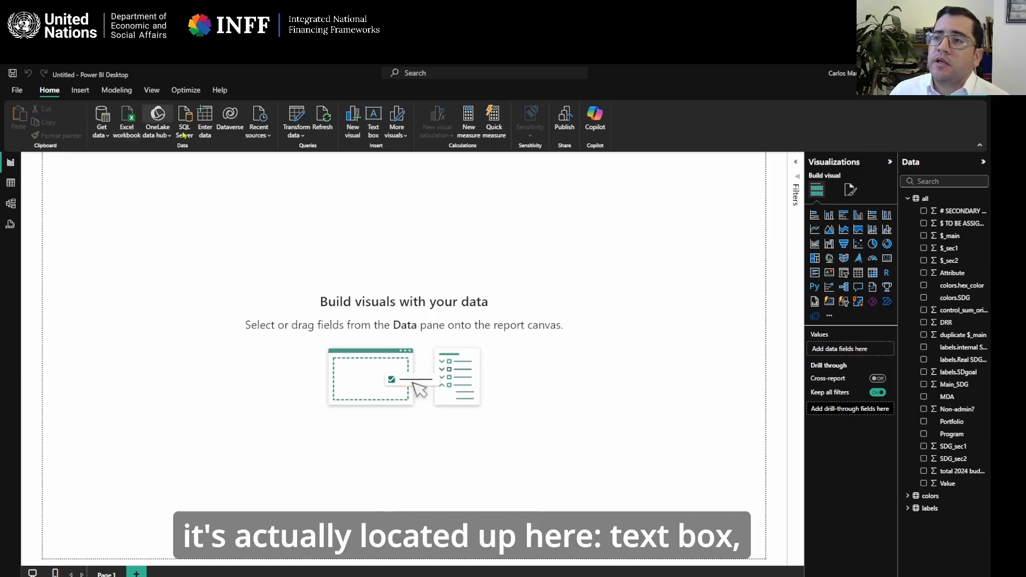
Insert a text box reading "SDG Financing" and "for Seychelles" on two lines, and place it at the upper middle of the page.
click(373, 124)
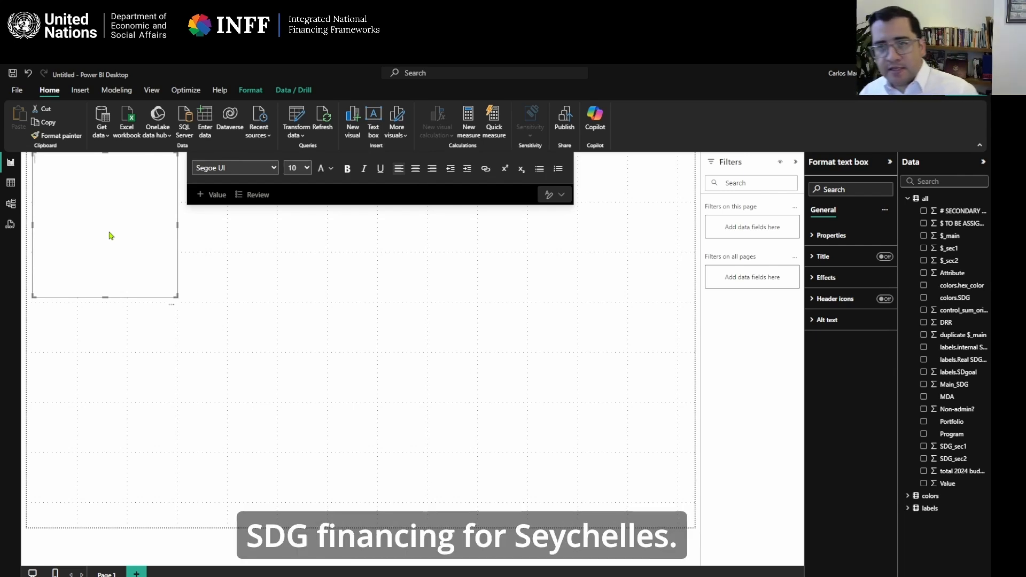
text(SD)
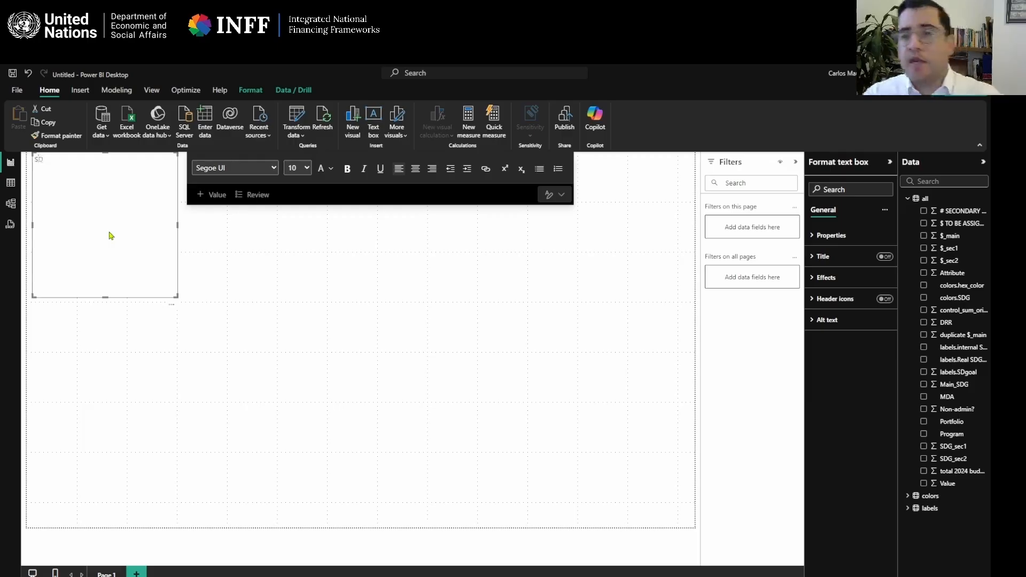
text(G Financi)
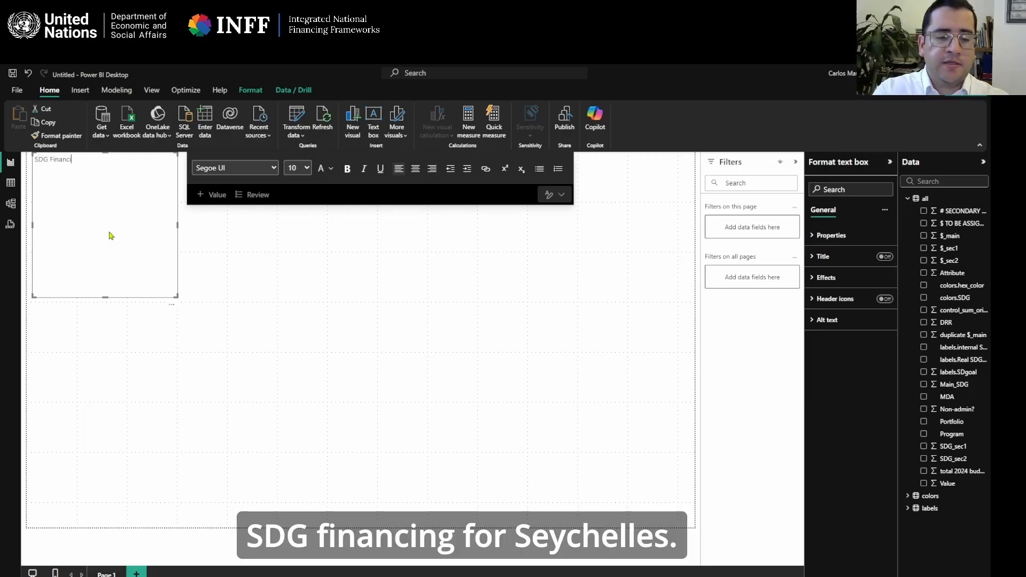
text(nf for Se)
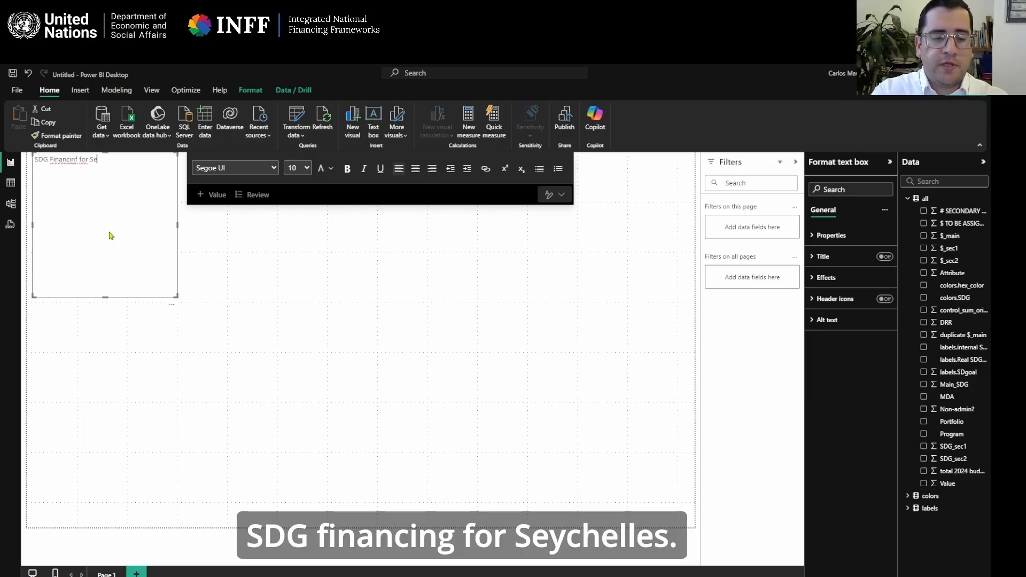
text(ychelles)
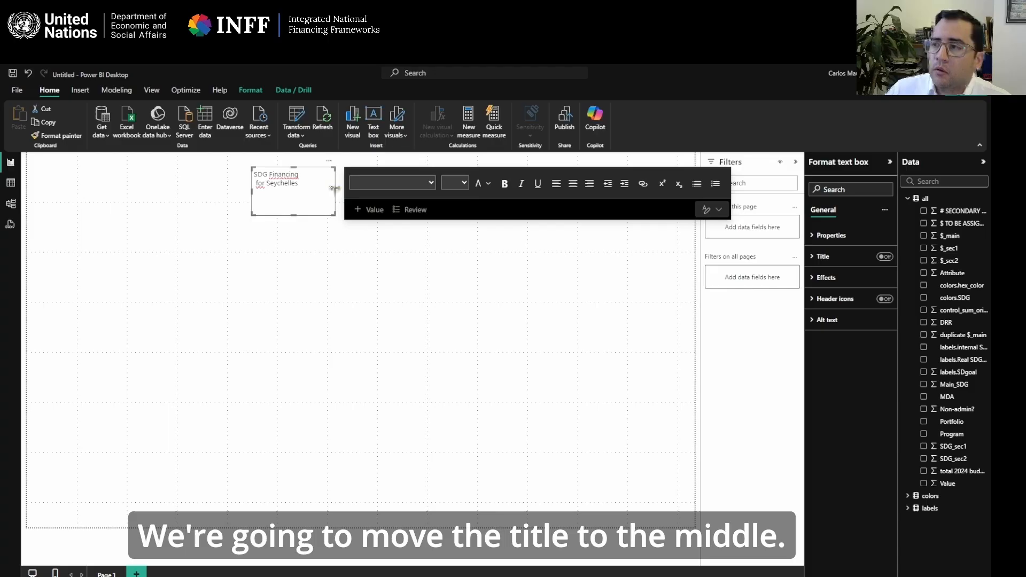
drag(335, 188, 464, 191)
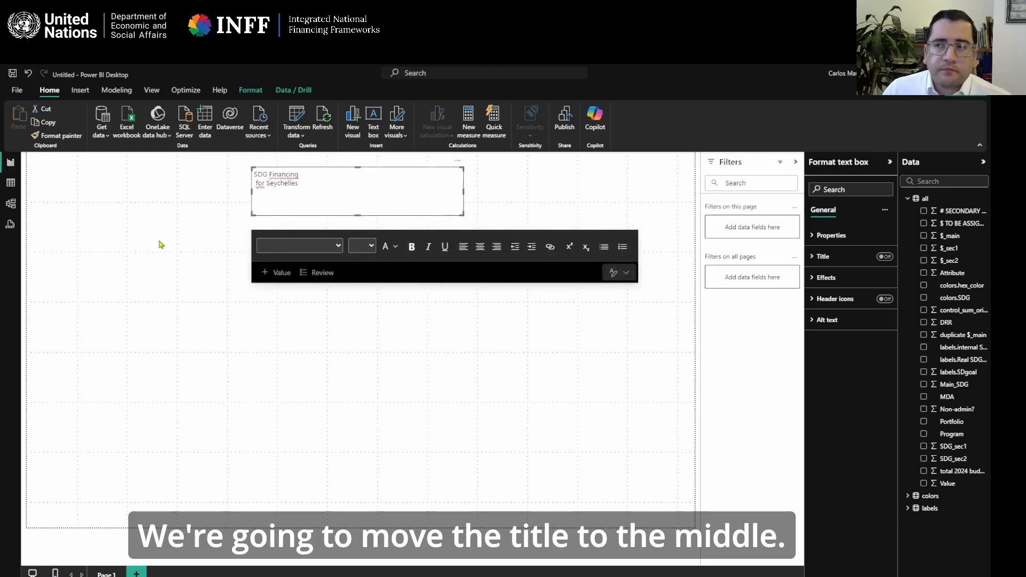
Try to set the font size of the title text to 24.
click(387, 205)
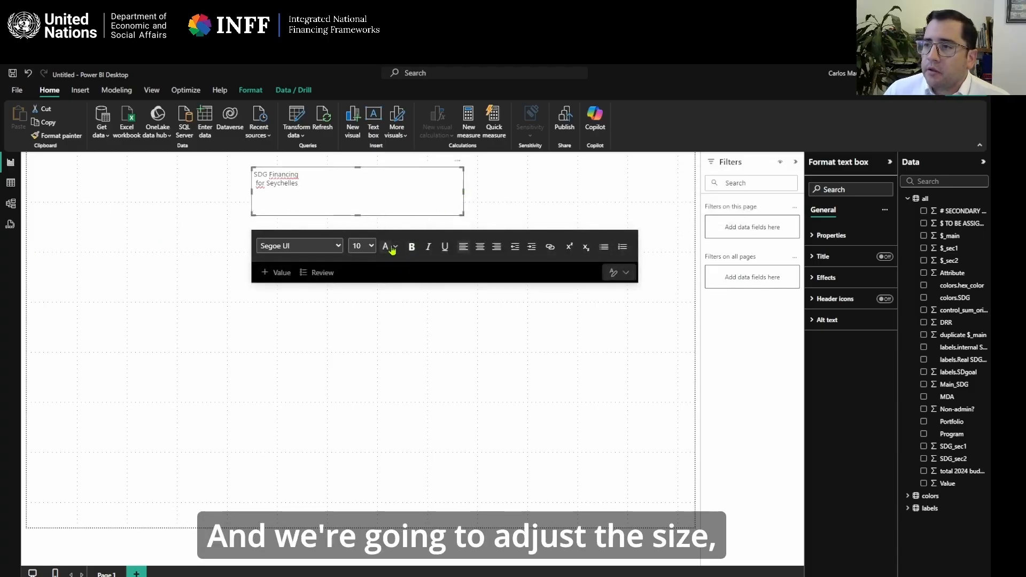
click(368, 245)
click(365, 398)
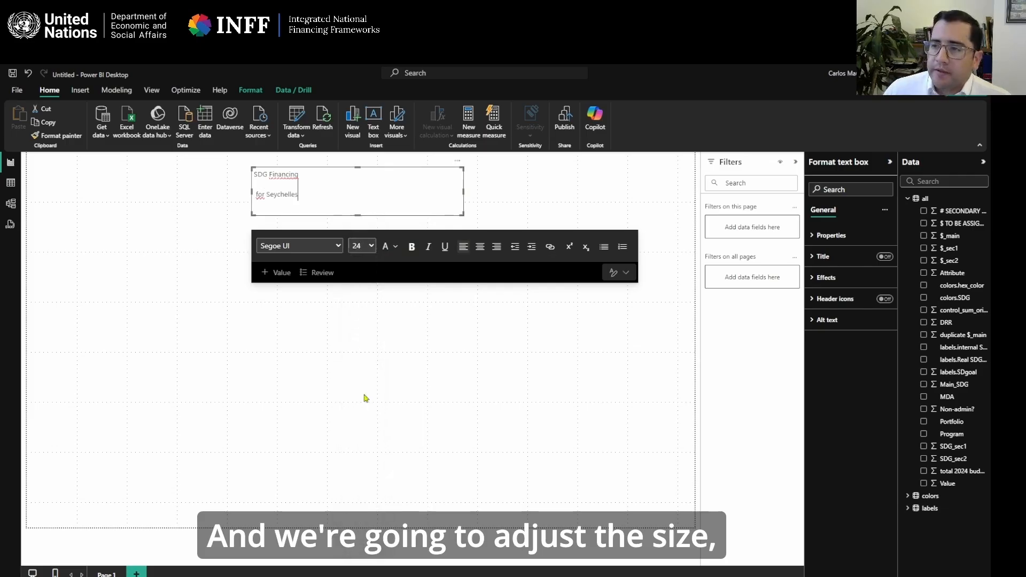
Set both lines of the title text box to font size 16 and center them.
drag(317, 192, 239, 168)
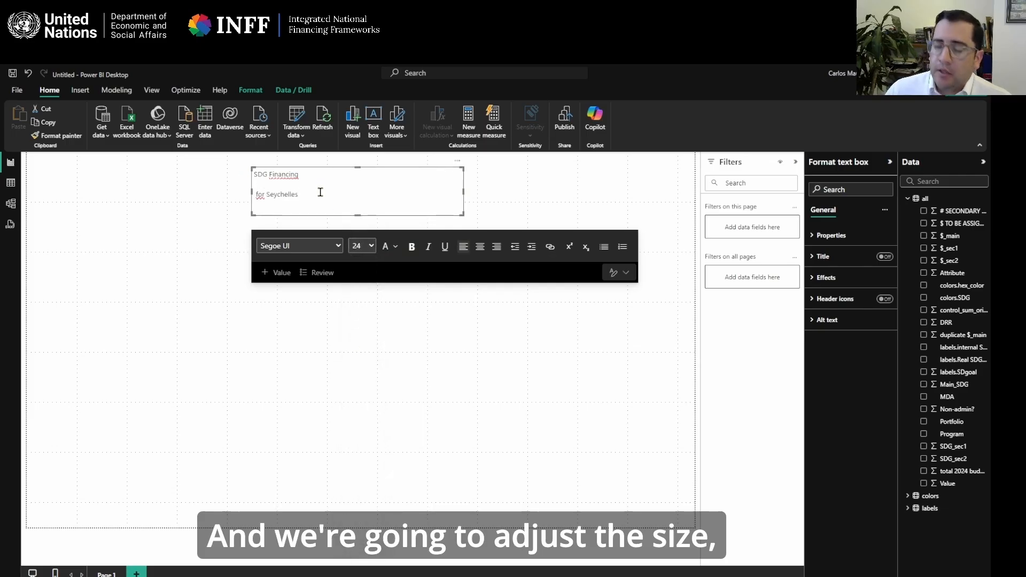
key(ctrl+a)
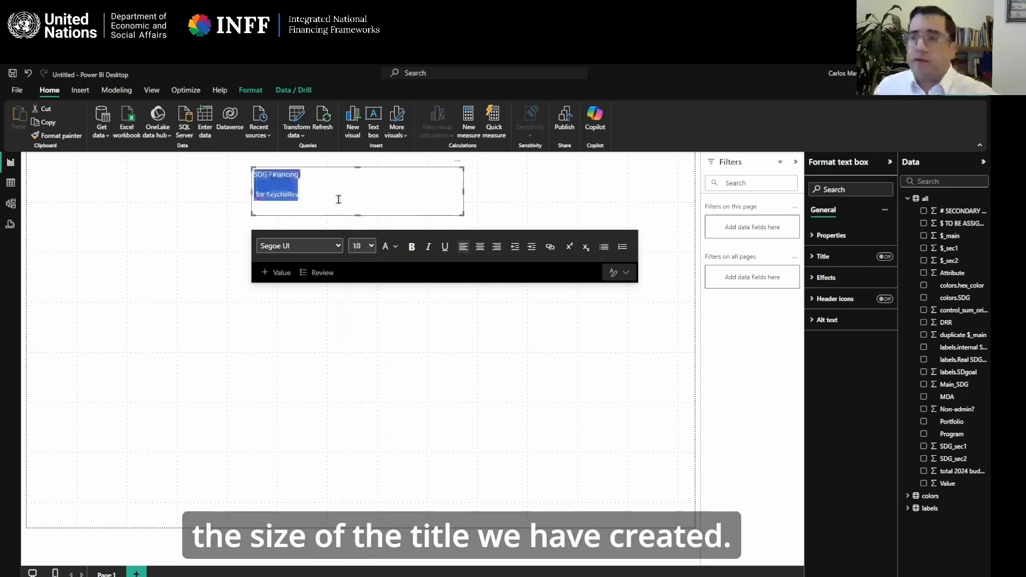
click(369, 245)
click(359, 365)
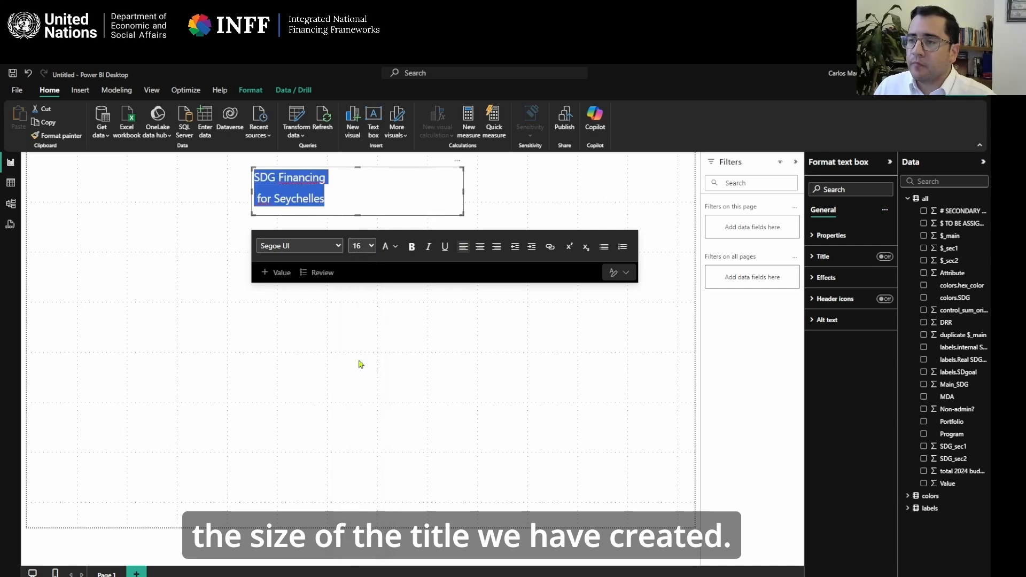
click(480, 247)
Reduce the "for Seychelles" line to font size 9.
drag(399, 192, 316, 187)
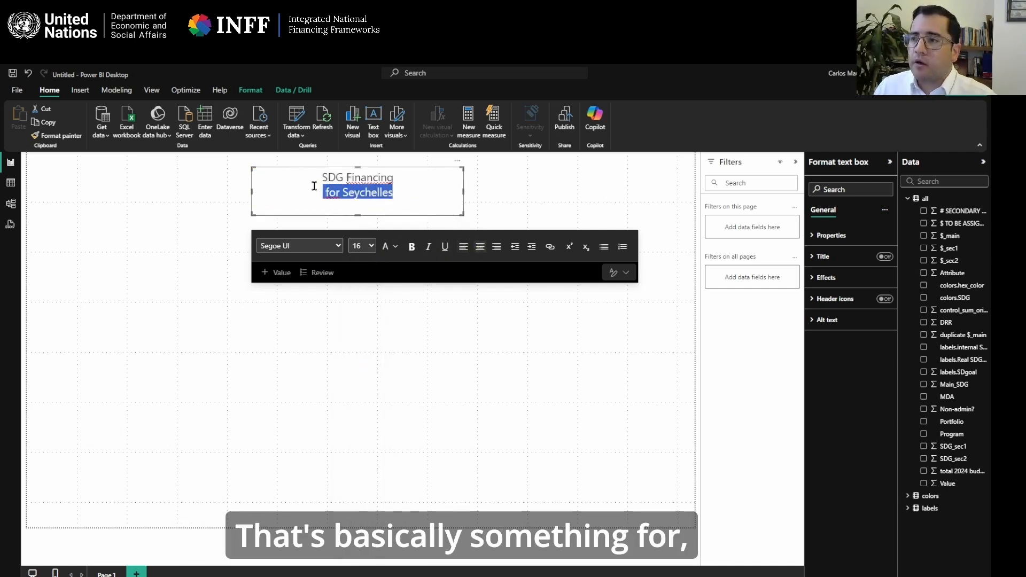
click(369, 246)
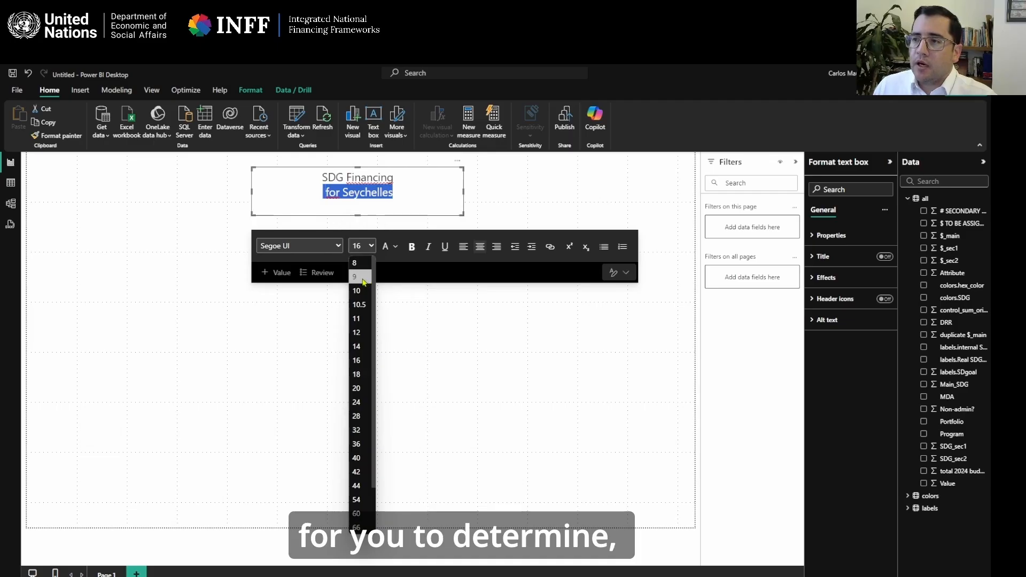
click(360, 277)
click(524, 204)
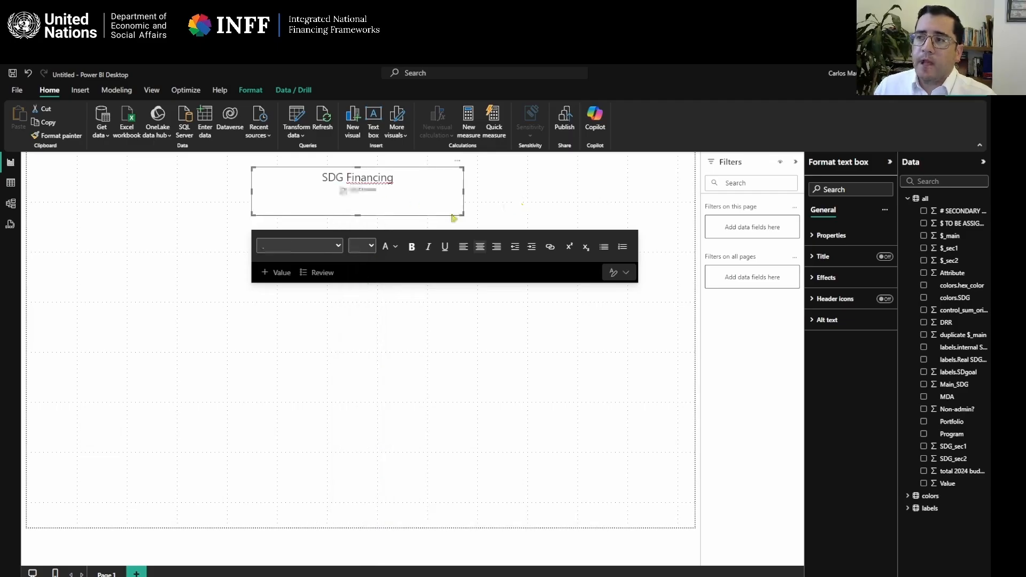
Set the "SDG Financing" line to font size 40 and enlarge the text box so both lines fit.
drag(462, 214, 515, 207)
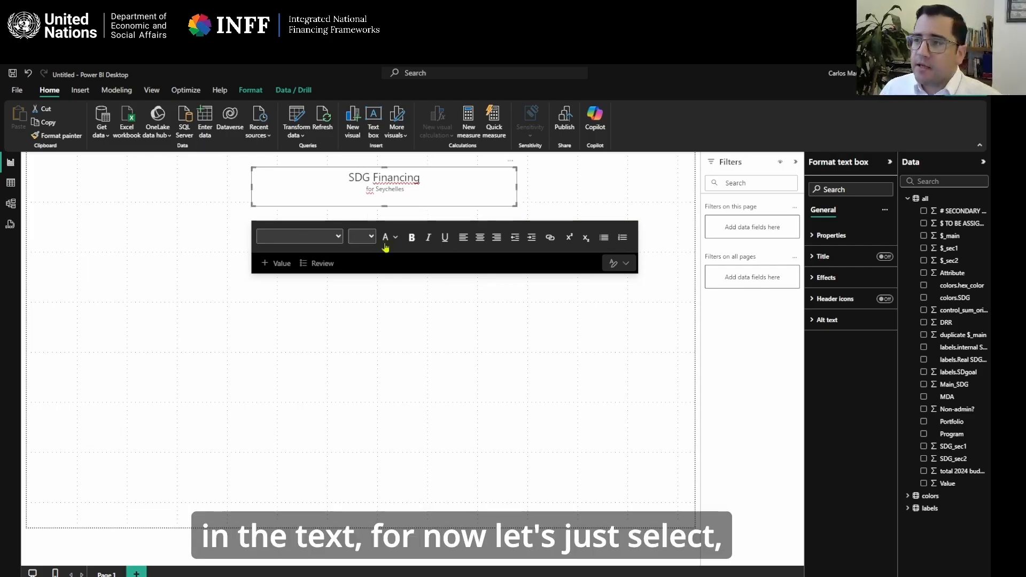
click(392, 187)
drag(422, 178, 347, 177)
click(364, 236)
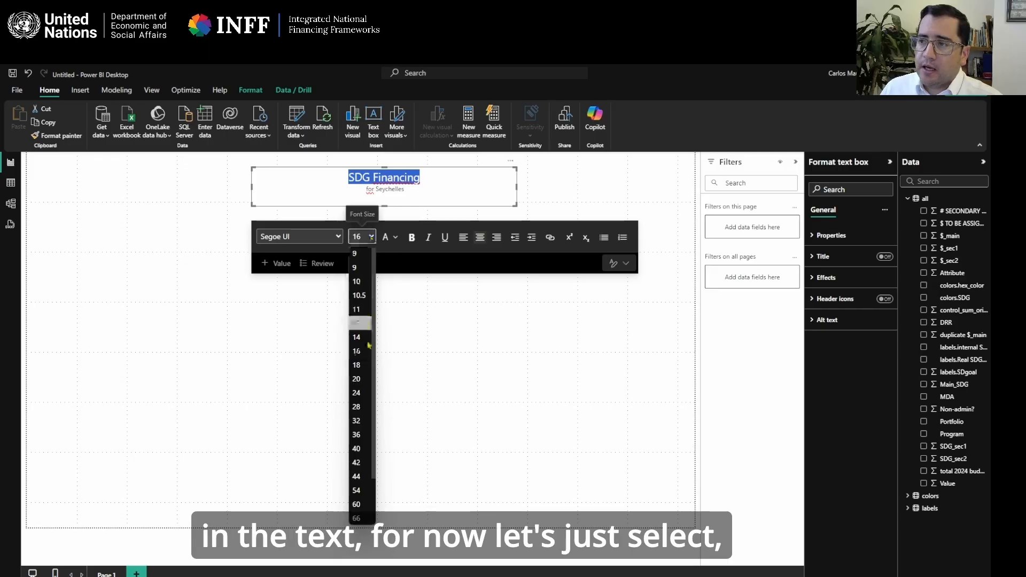
click(362, 449)
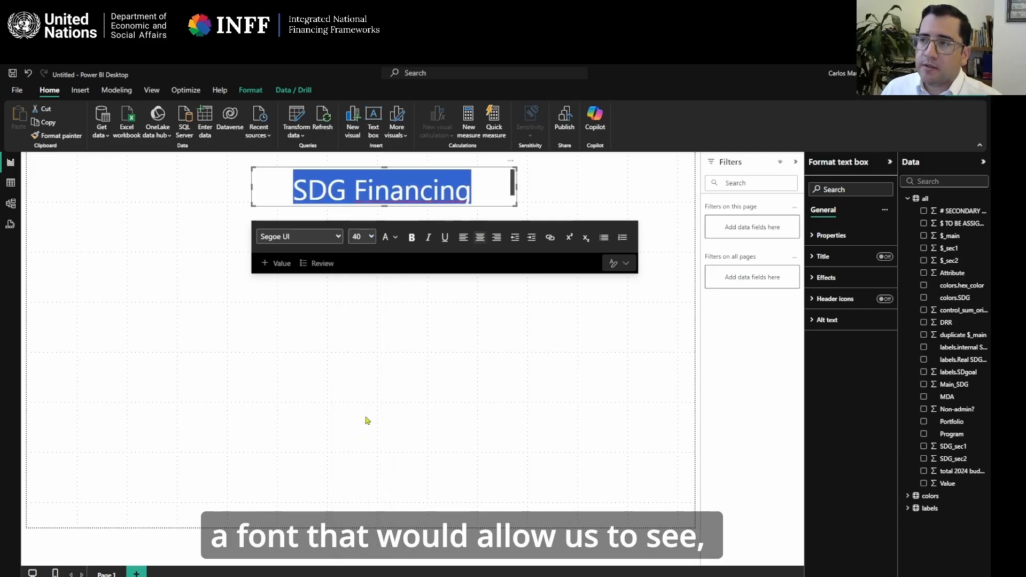
drag(384, 205, 383, 224)
click(243, 228)
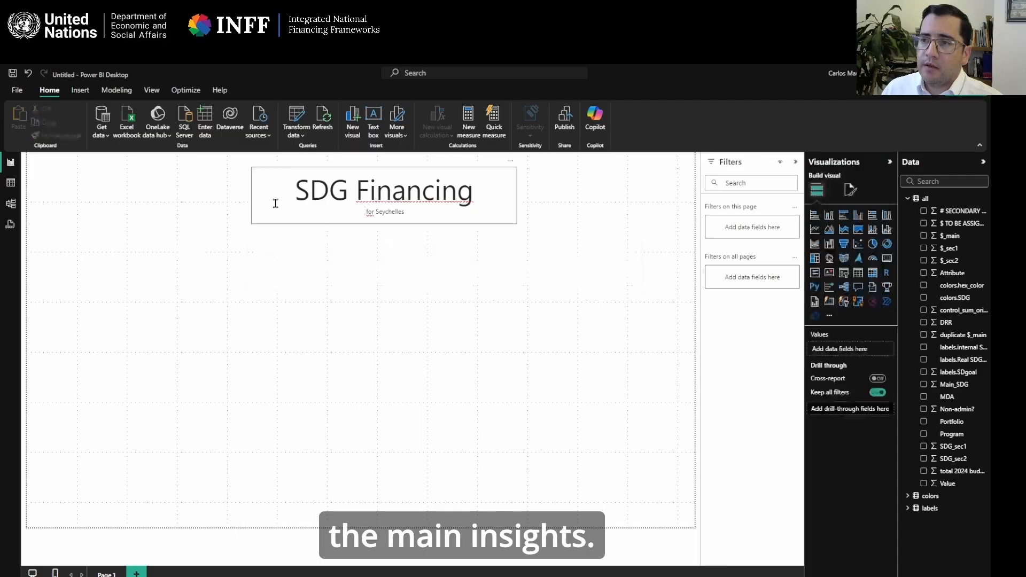
click(256, 206)
click(239, 201)
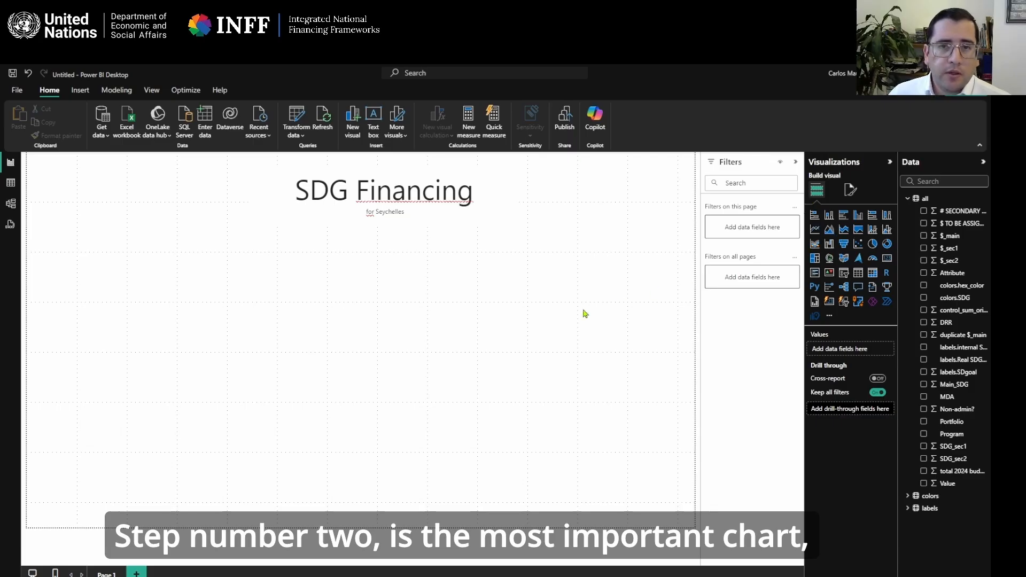
Insert a clustered column chart and enlarge it to span most of the page width below the title.
click(857, 215)
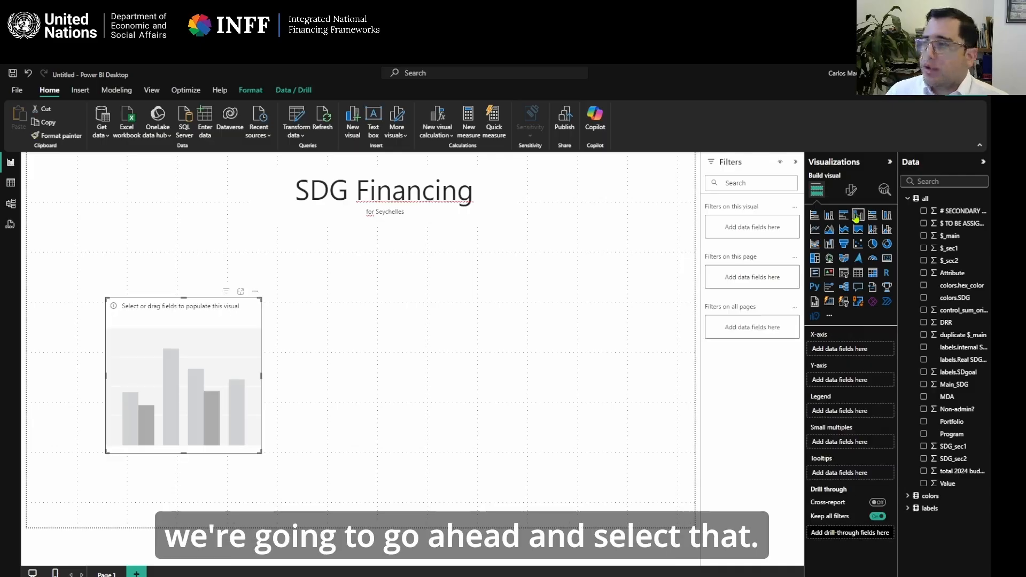
drag(260, 375, 546, 396)
drag(473, 305, 512, 242)
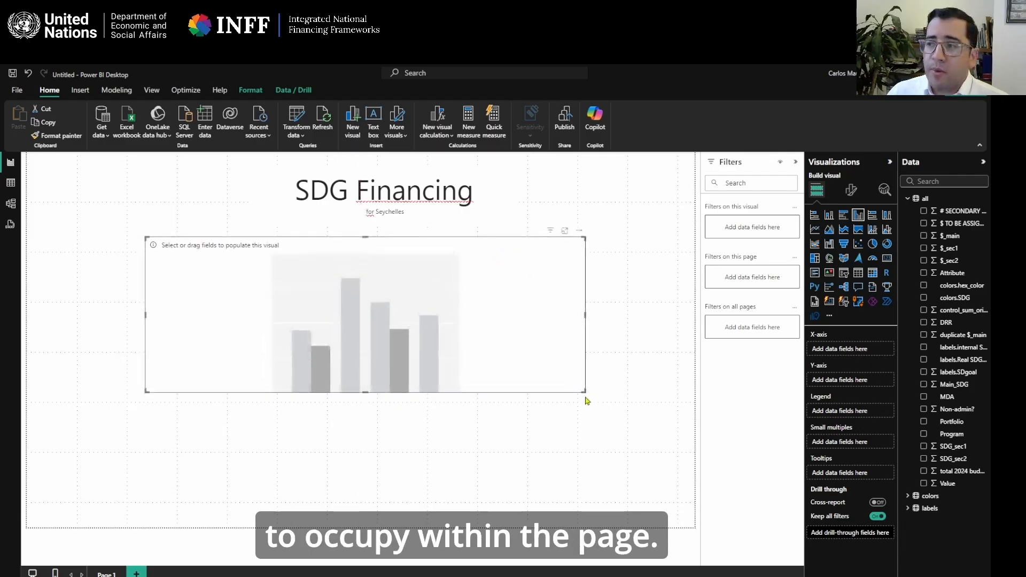
drag(585, 392, 620, 432)
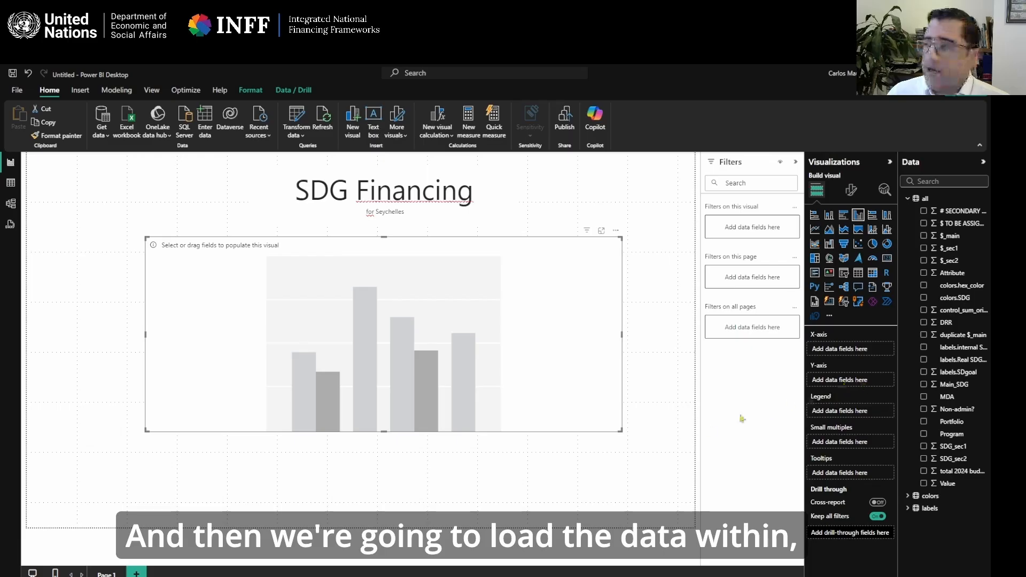
Assign Main_SDG to the column chart's X-axis and Value to its Y-axis.
click(942, 575)
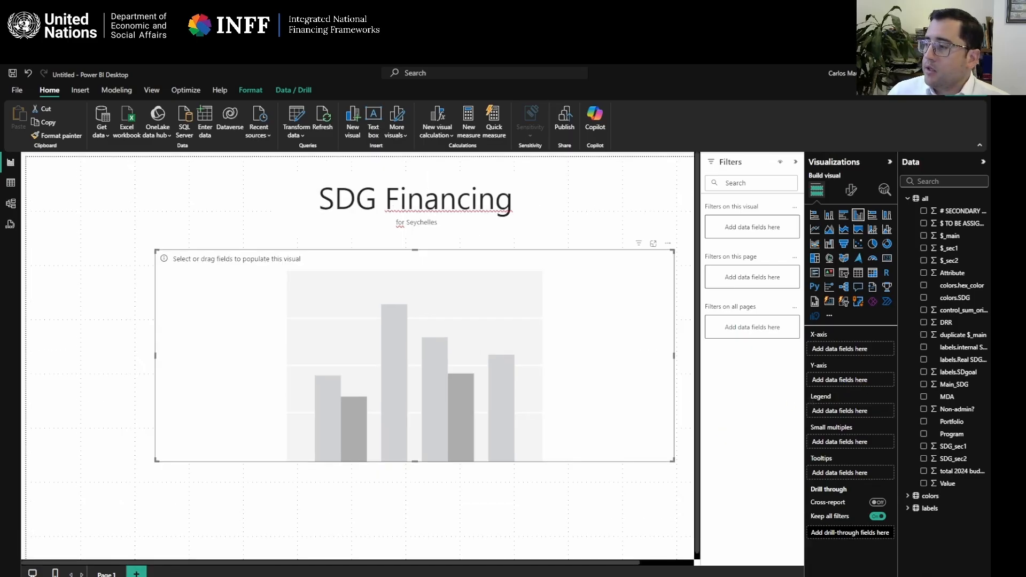
click(981, 575)
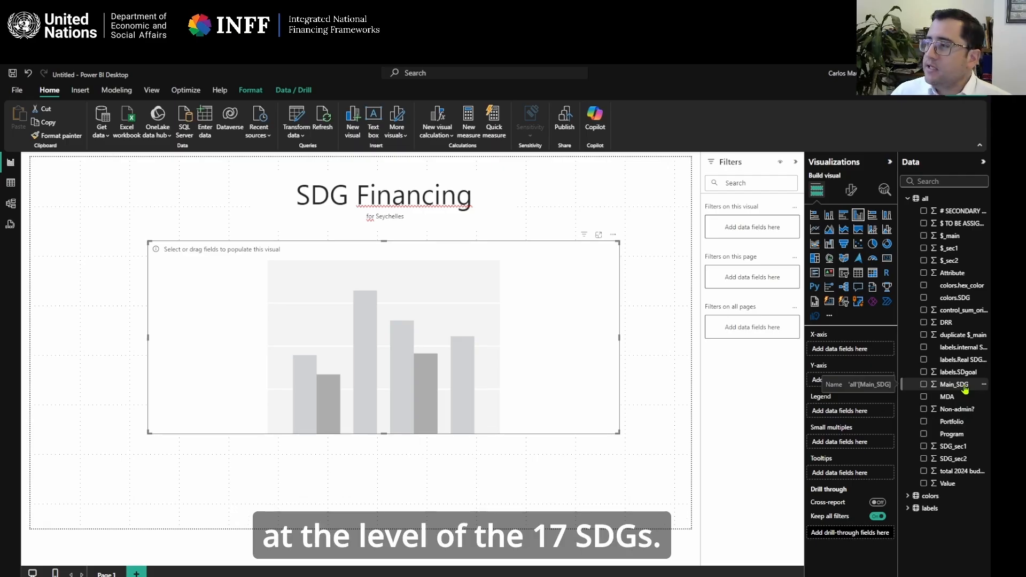
drag(964, 389, 870, 352)
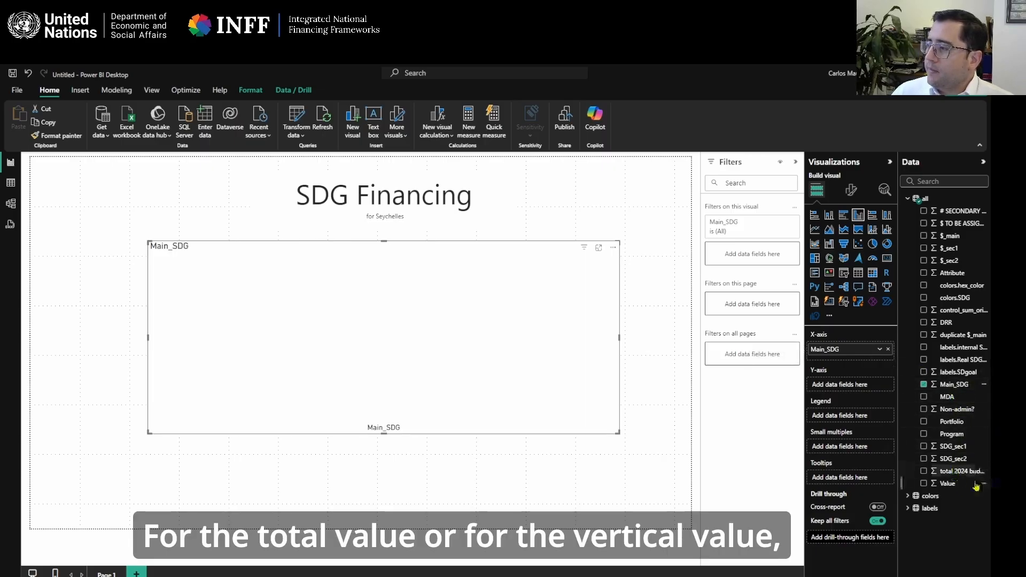
drag(948, 483, 854, 389)
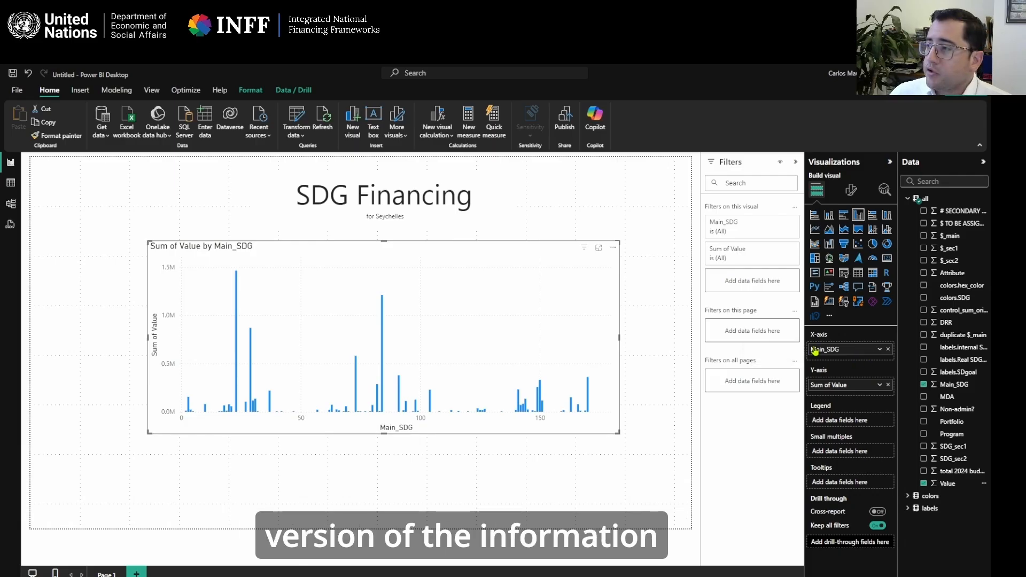
Replace Main_SDG with labels.SDgoal on the column chart's X-axis and compare the columns with the published dashboard in the browser.
click(889, 350)
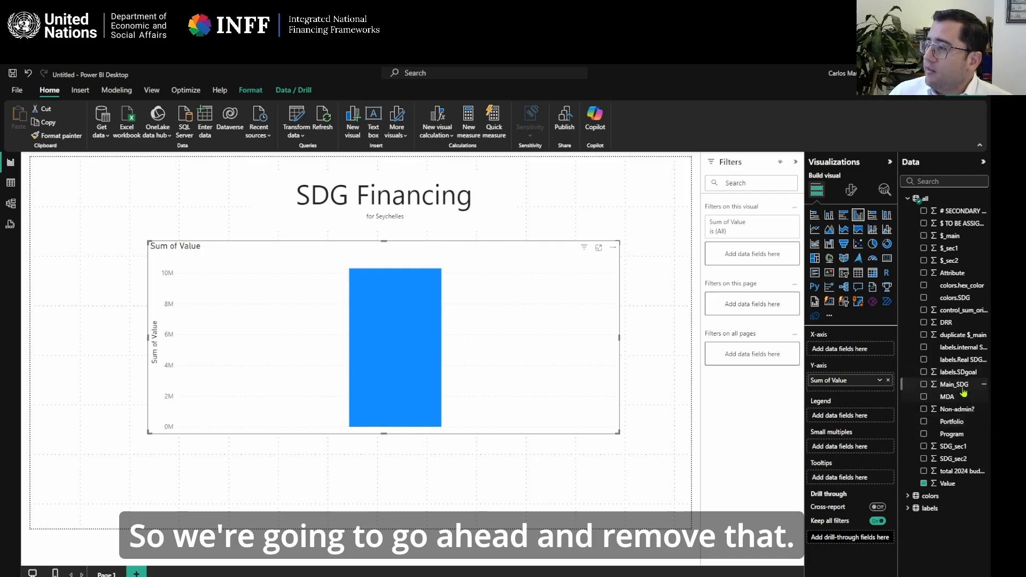
click(957, 373)
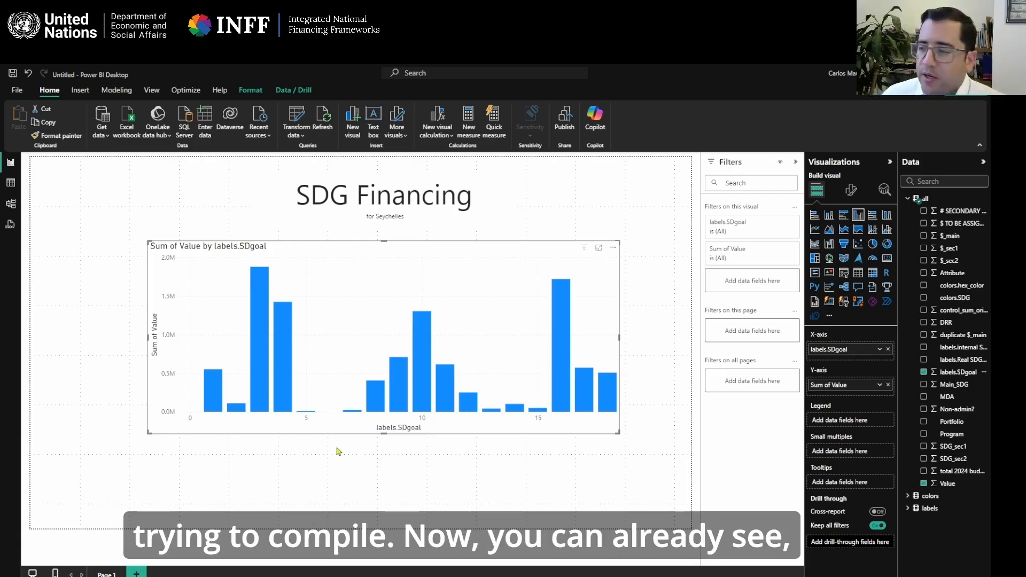
mouse_move(644, 576)
click(695, 570)
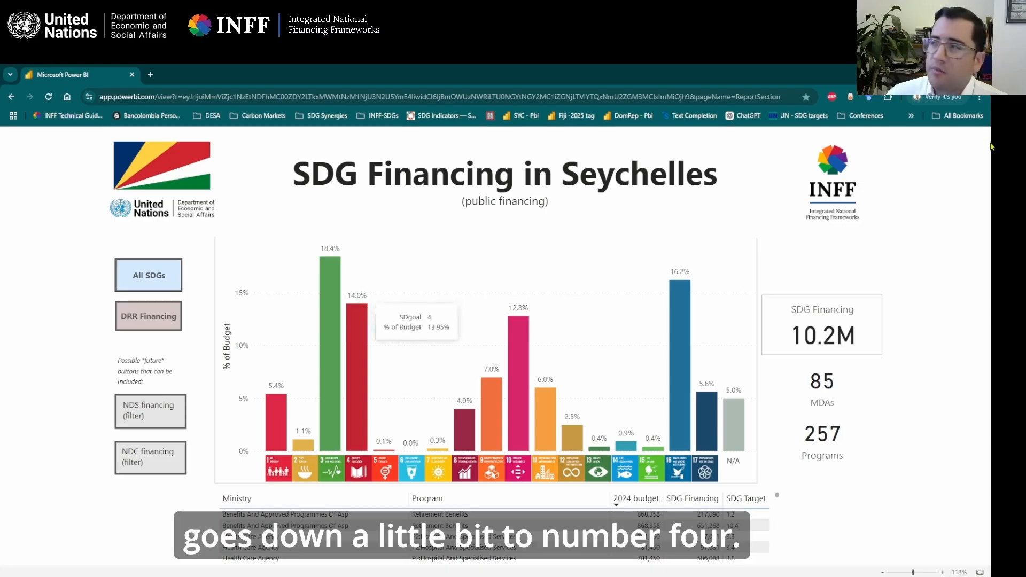
key(alt+Tab)
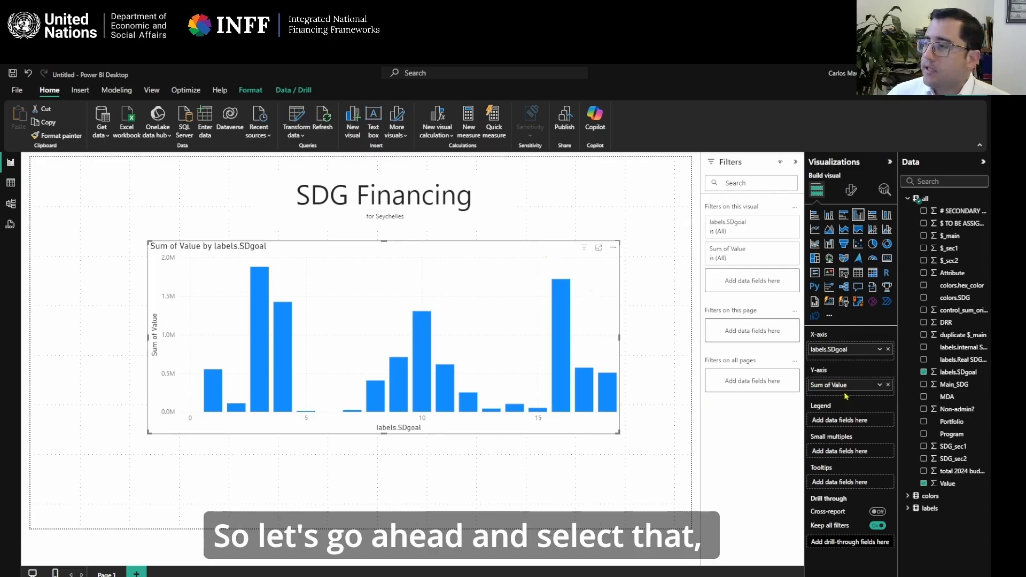
Show the column chart's Y-axis field, Sum of Value, as percent of grand total.
click(879, 385)
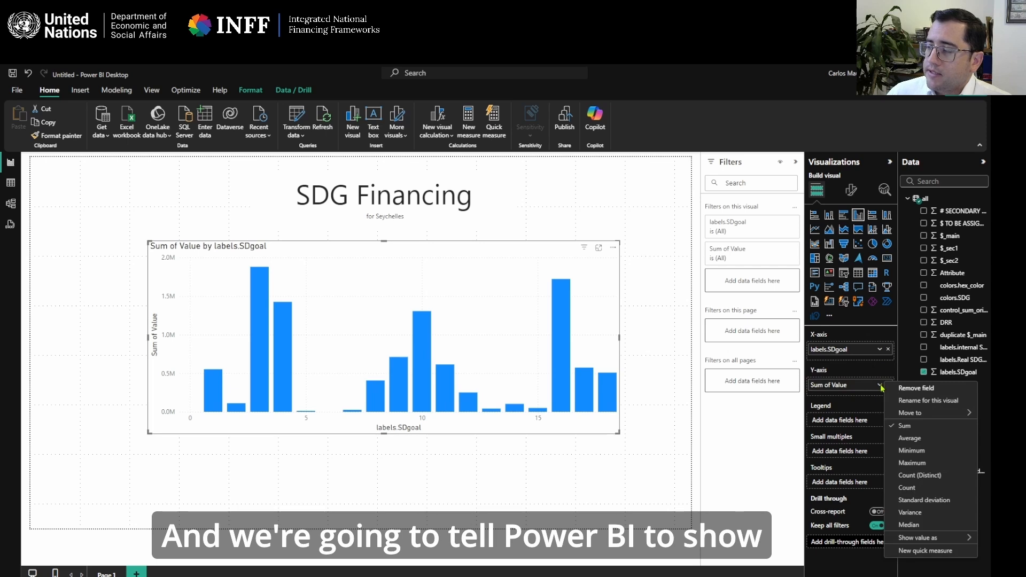
mouse_move(917, 540)
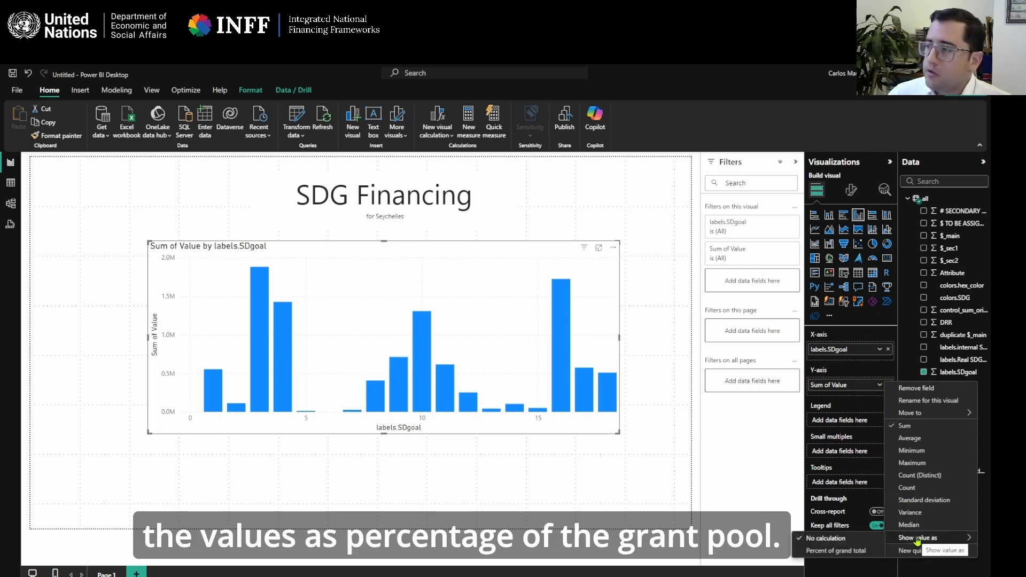
click(859, 552)
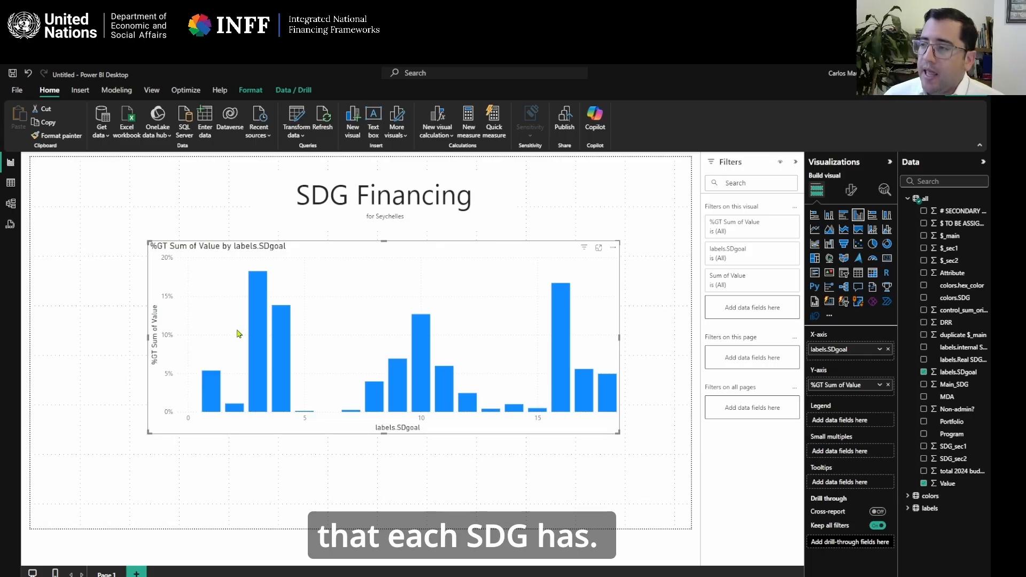
Open conditional formatting for the chart's column color and set the format style to Field value.
click(854, 193)
click(817, 190)
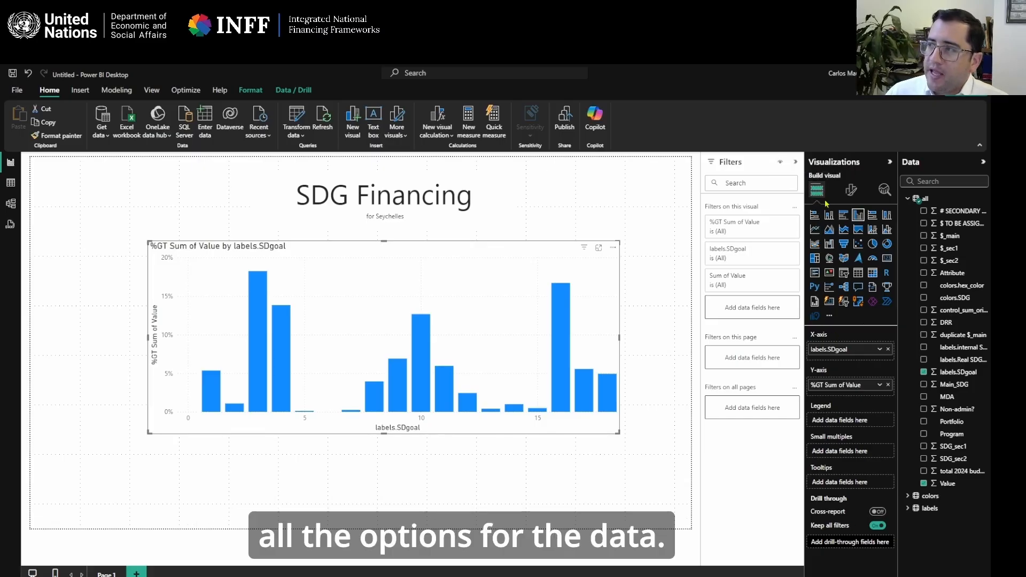
click(853, 192)
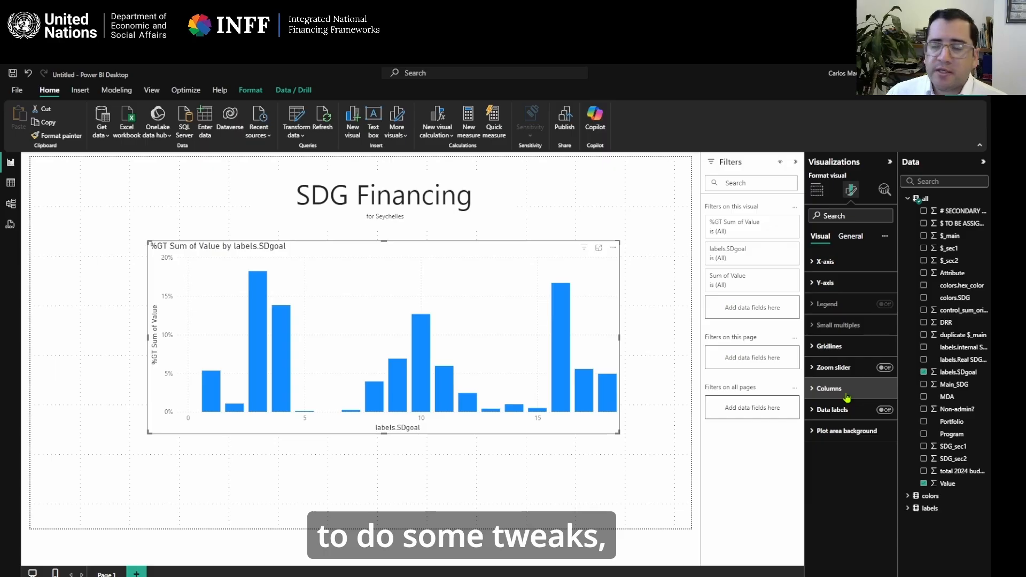
click(814, 394)
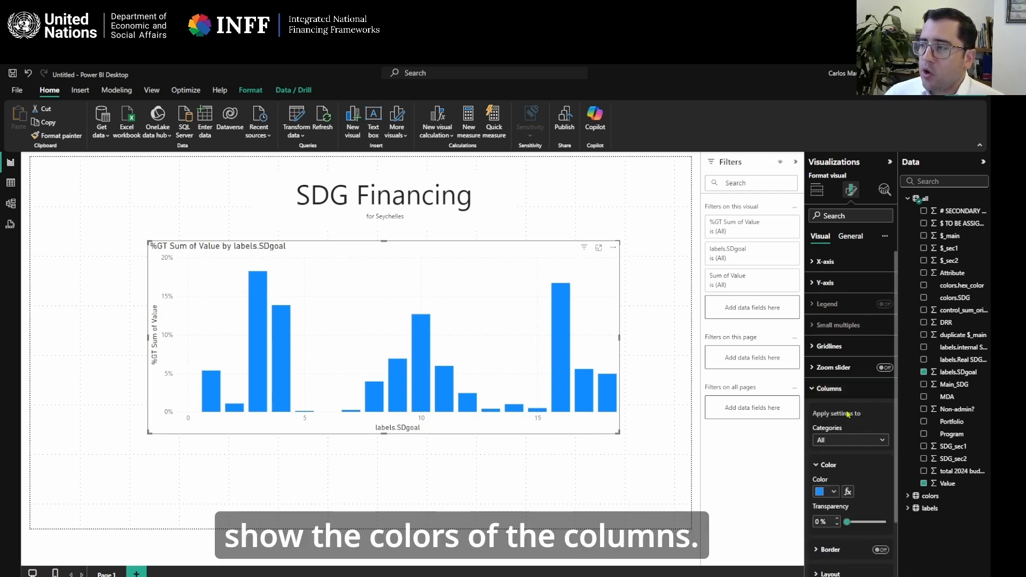
scroll(839, 345, down, 1)
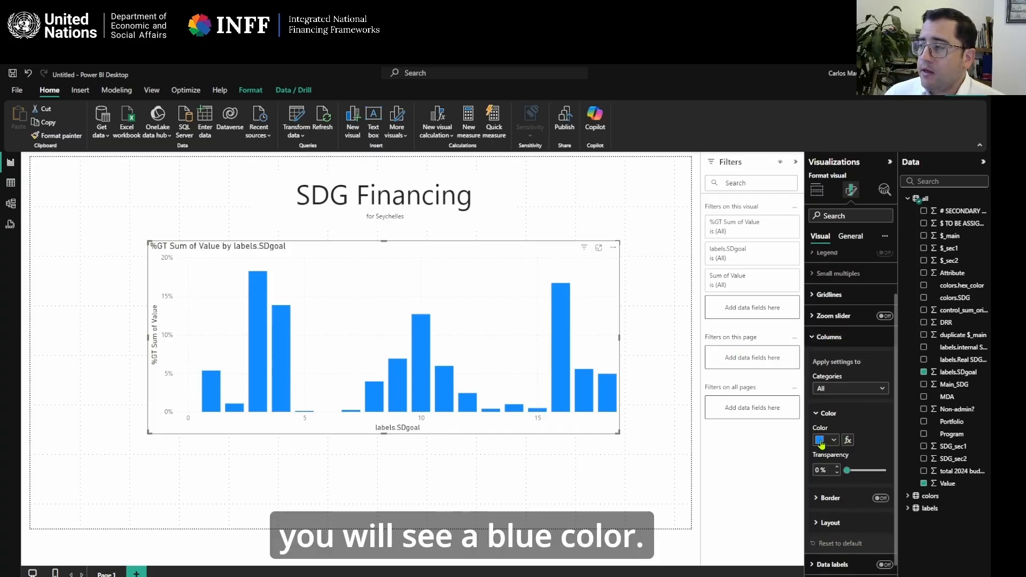
click(849, 444)
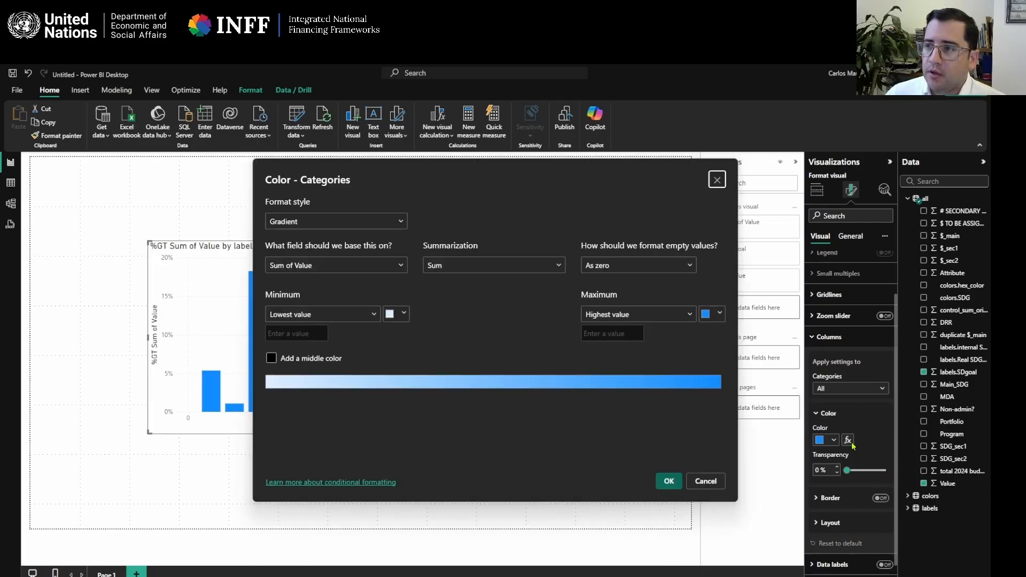
click(331, 227)
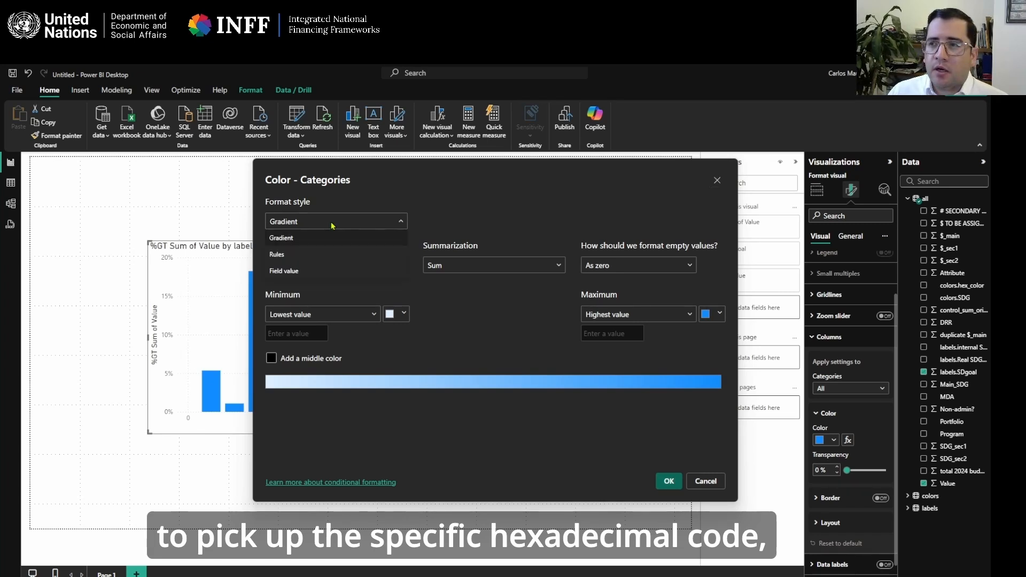
click(303, 263)
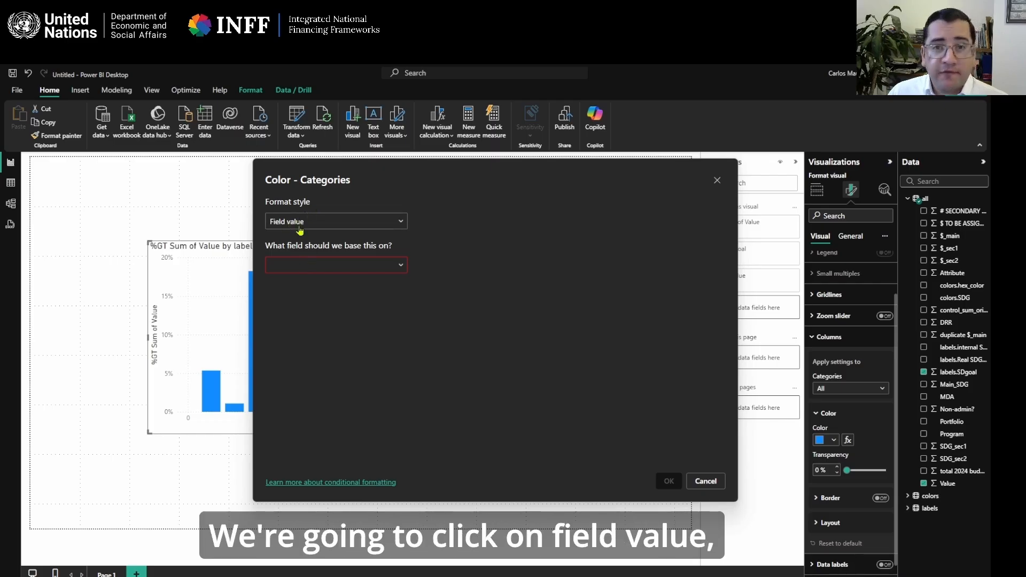
Base the column color on the hex_color field from the colors table and apply it.
click(331, 266)
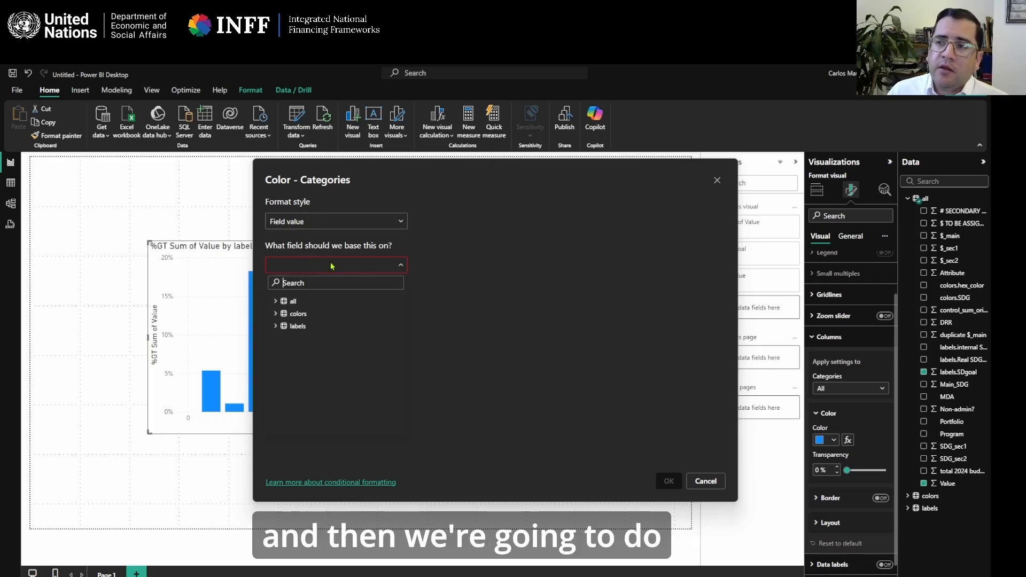
click(275, 315)
click(289, 326)
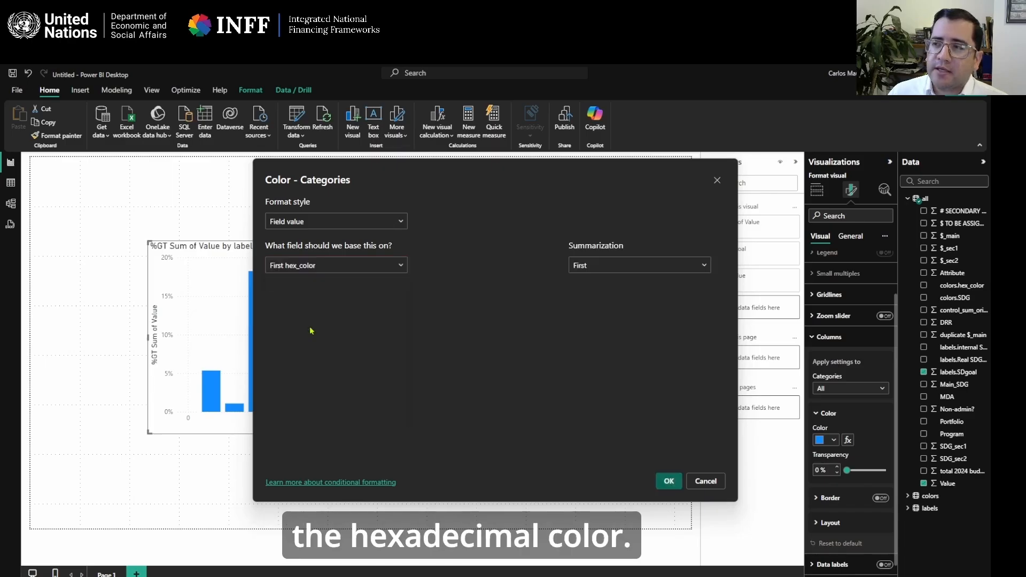
click(671, 482)
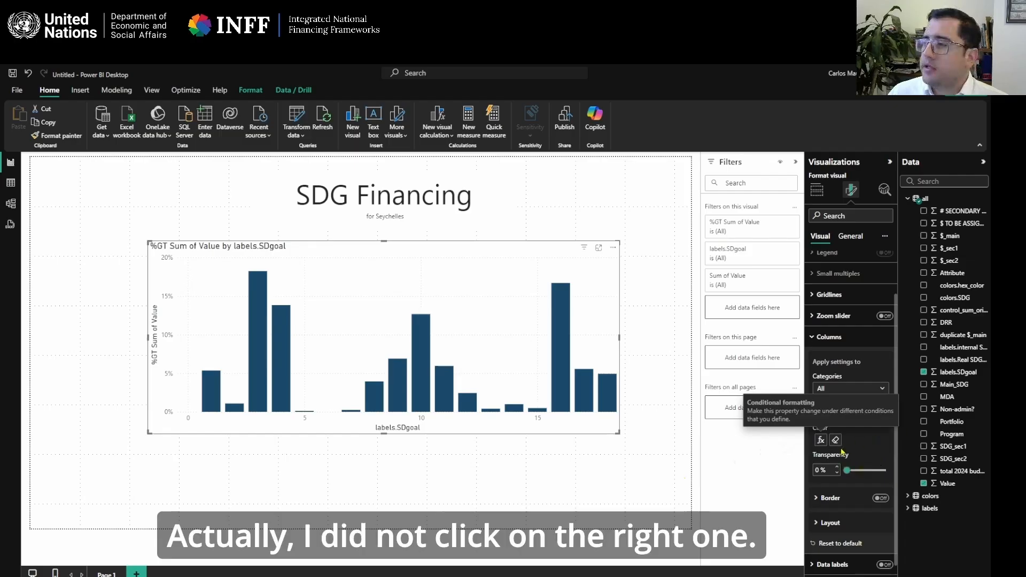
Base the conditional column color on the colors.hex_color field from the all table, summarized as First.
click(821, 440)
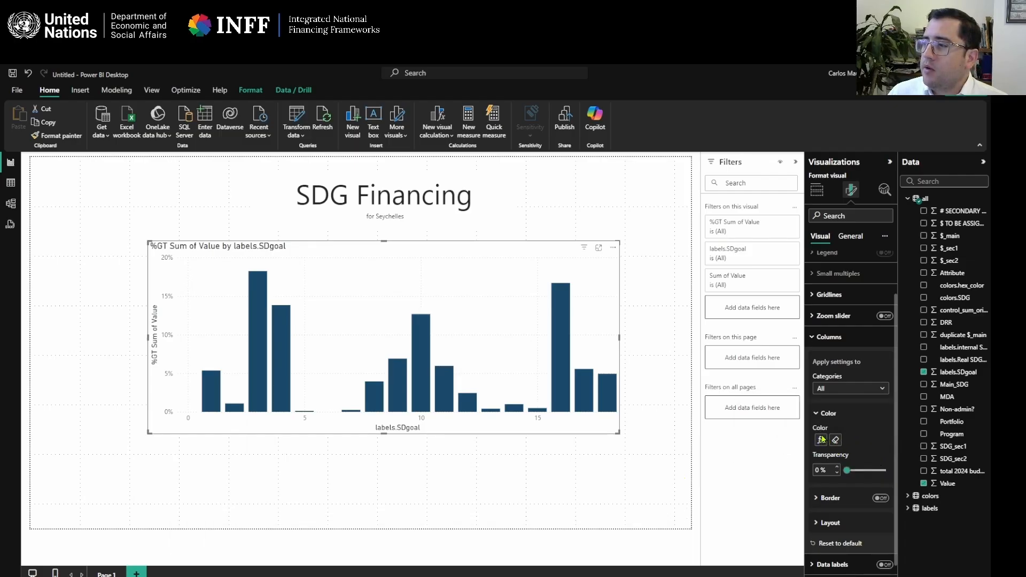
click(309, 266)
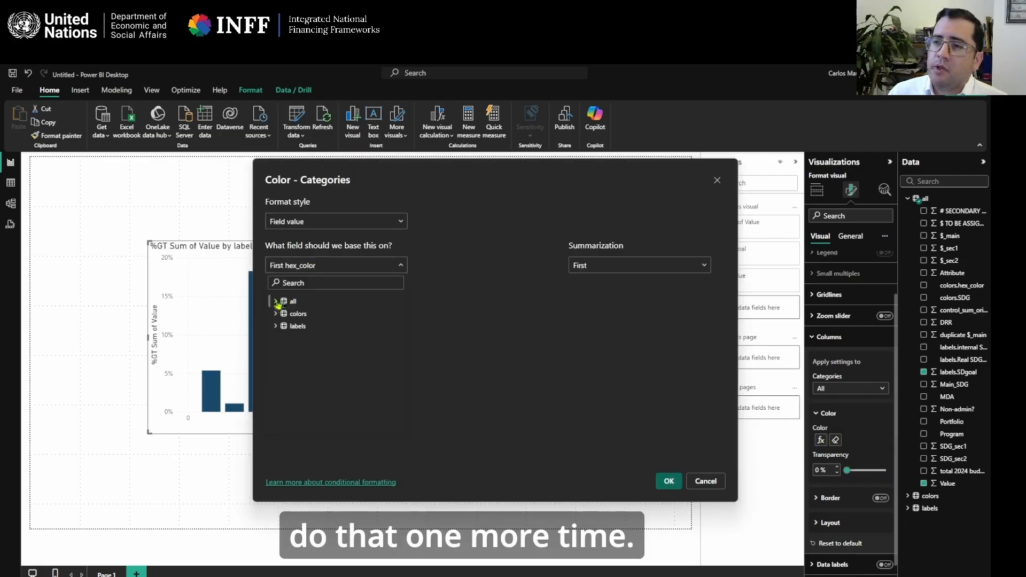
click(293, 301)
scroll(328, 373, down, 4)
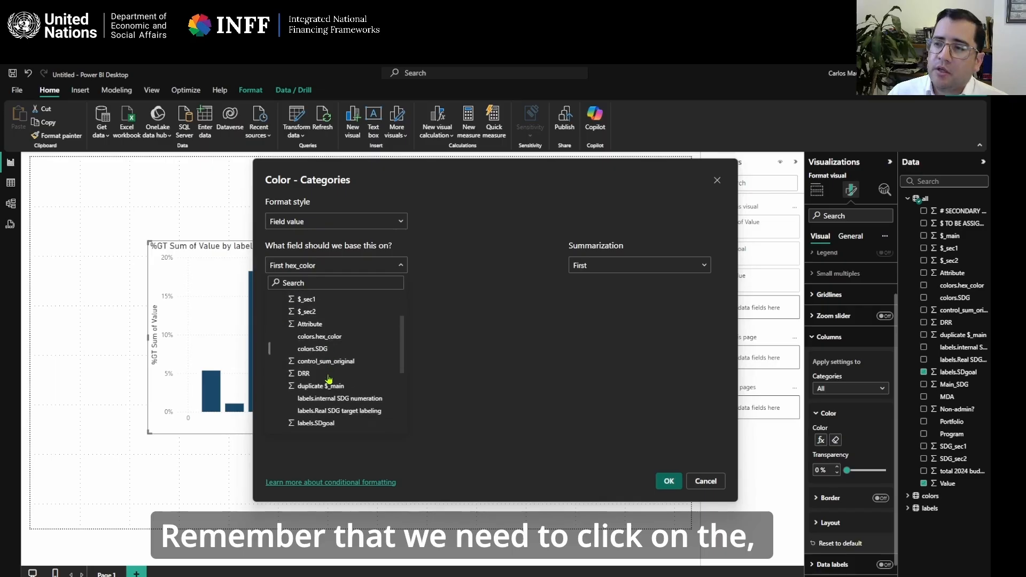
scroll(362, 384, down, 3)
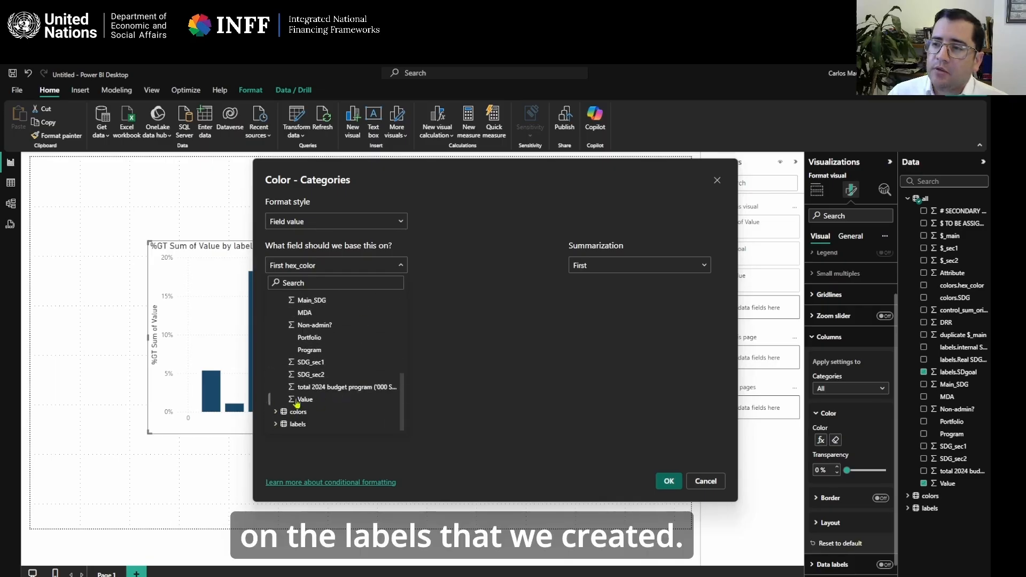
scroll(327, 384, up, 4)
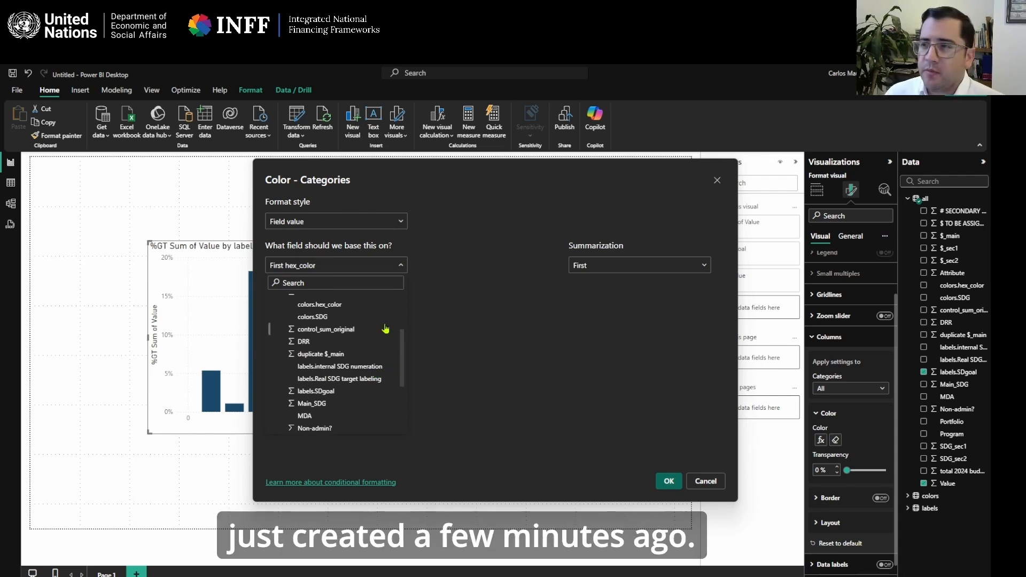
scroll(383, 329, up, 3)
click(333, 393)
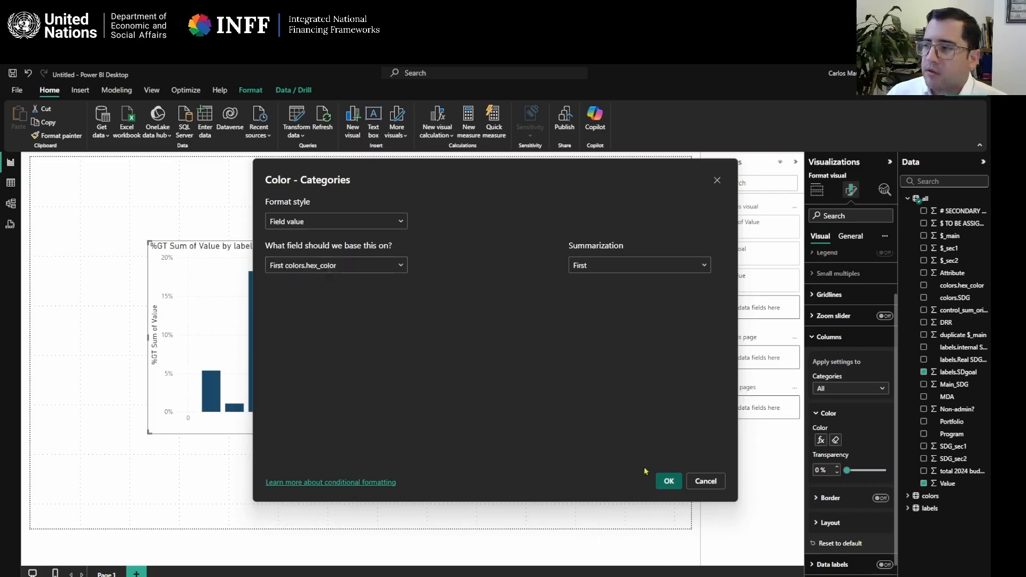
click(668, 481)
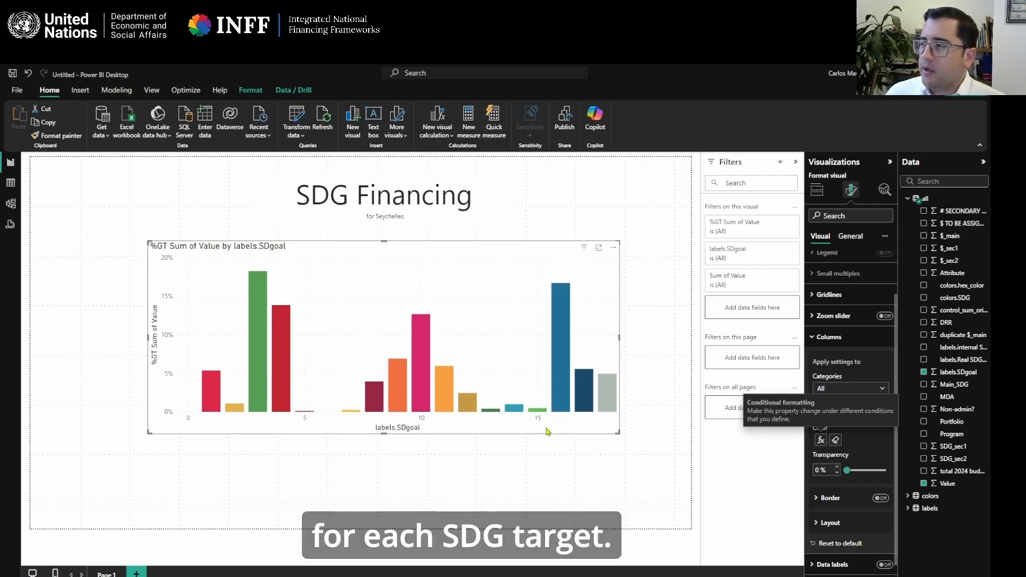
Close the column settings and turn on data labels for the column chart.
scroll(857, 508, down, 1)
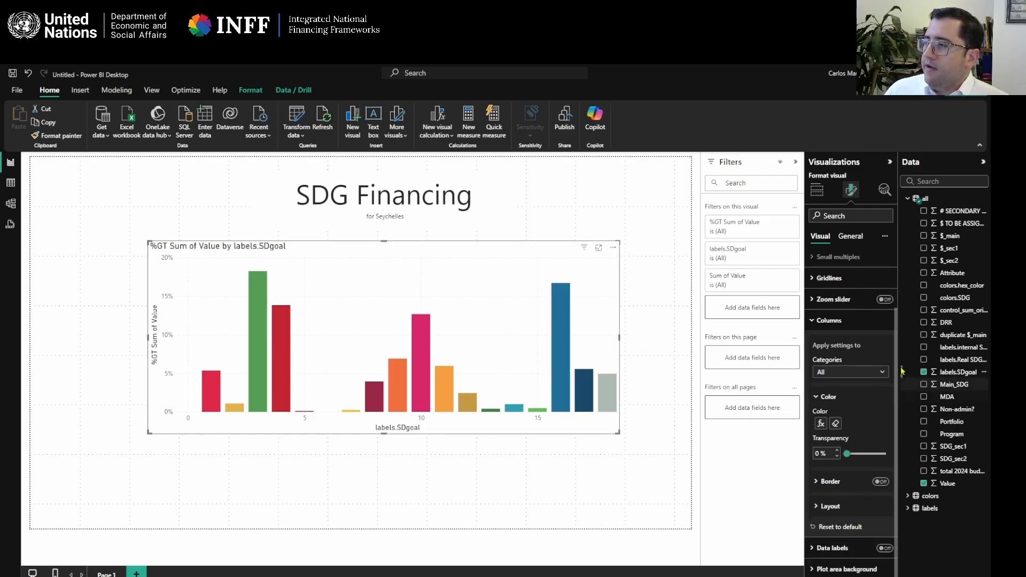
click(811, 321)
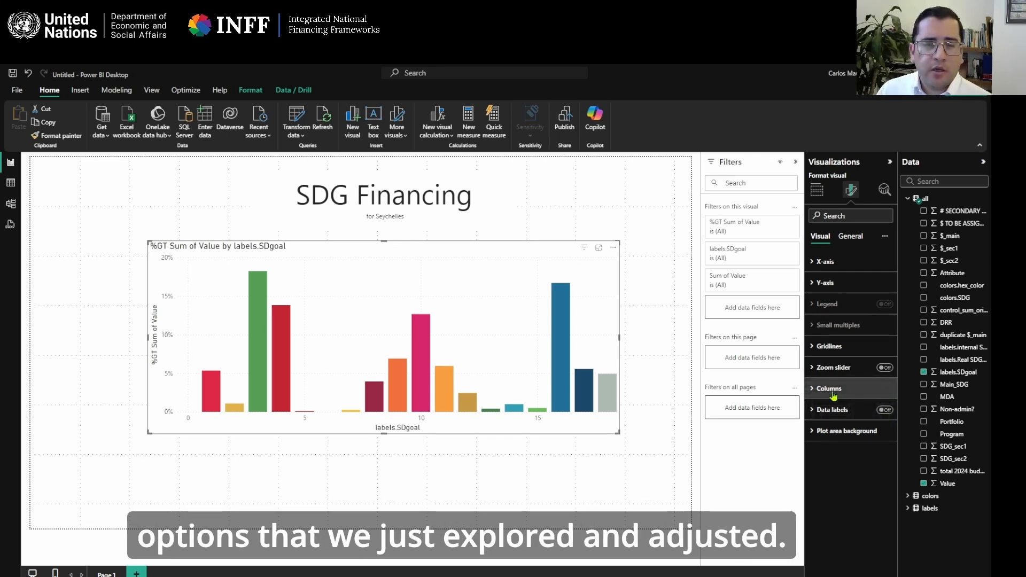
click(886, 412)
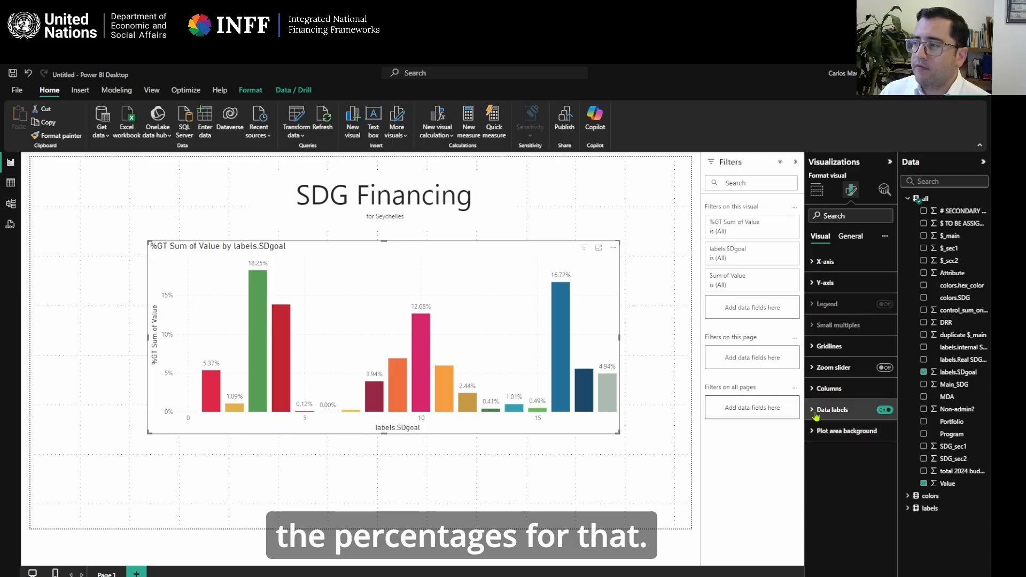
Set the column chart's data label values to 1 decimal place.
click(816, 411)
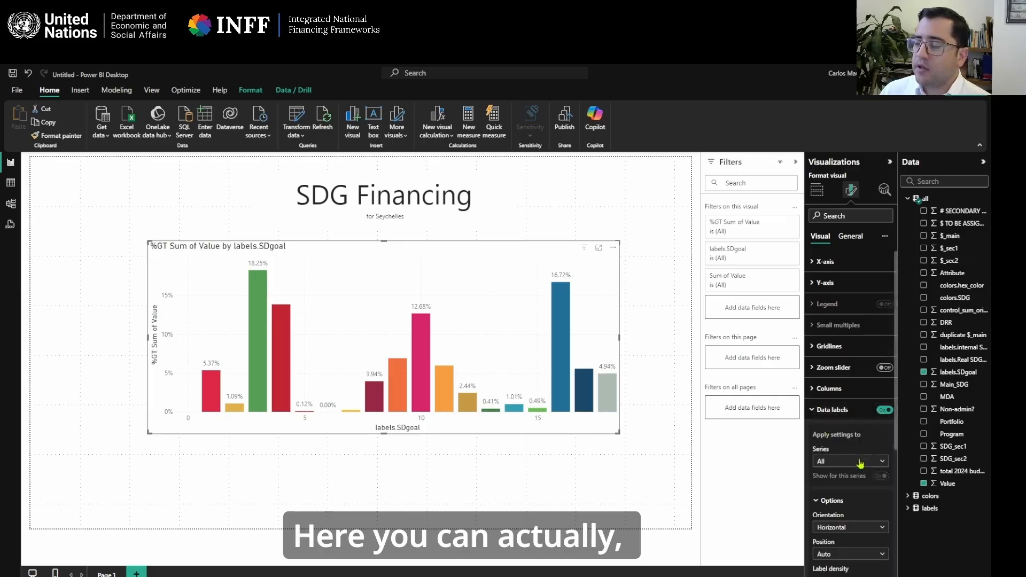
scroll(855, 454, down, 5)
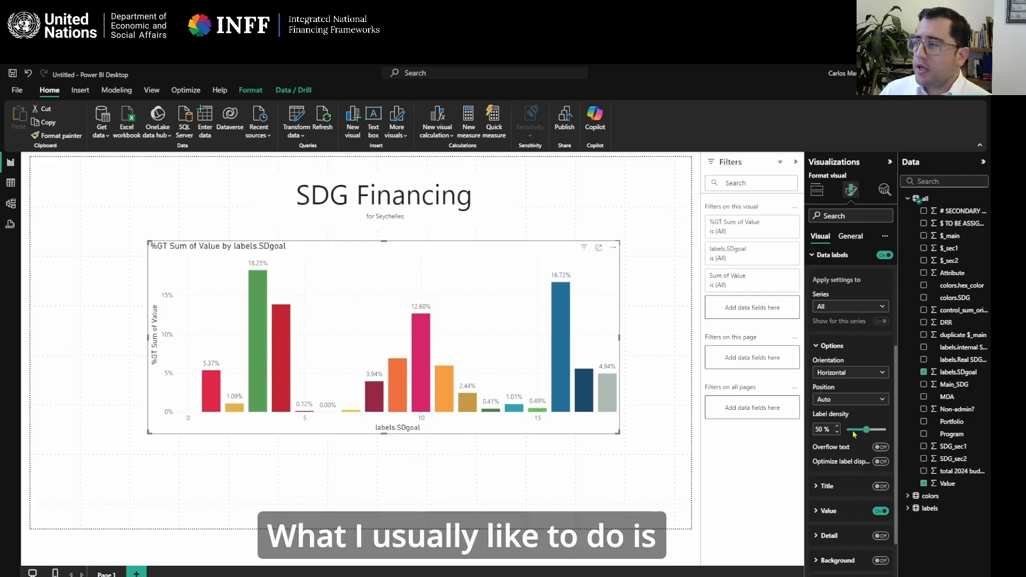
scroll(853, 443, down, 2)
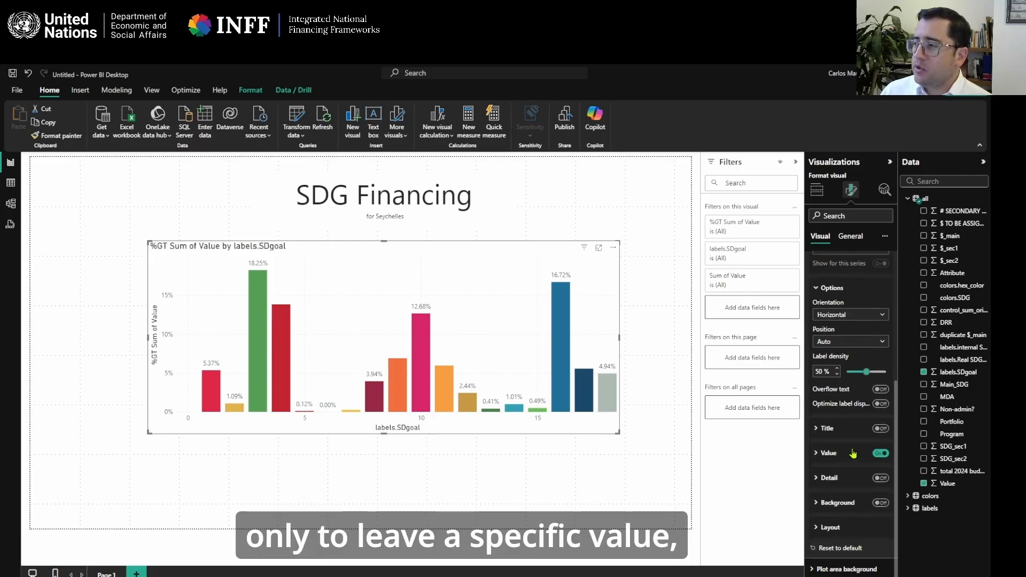
click(824, 454)
scroll(826, 460, down, 3)
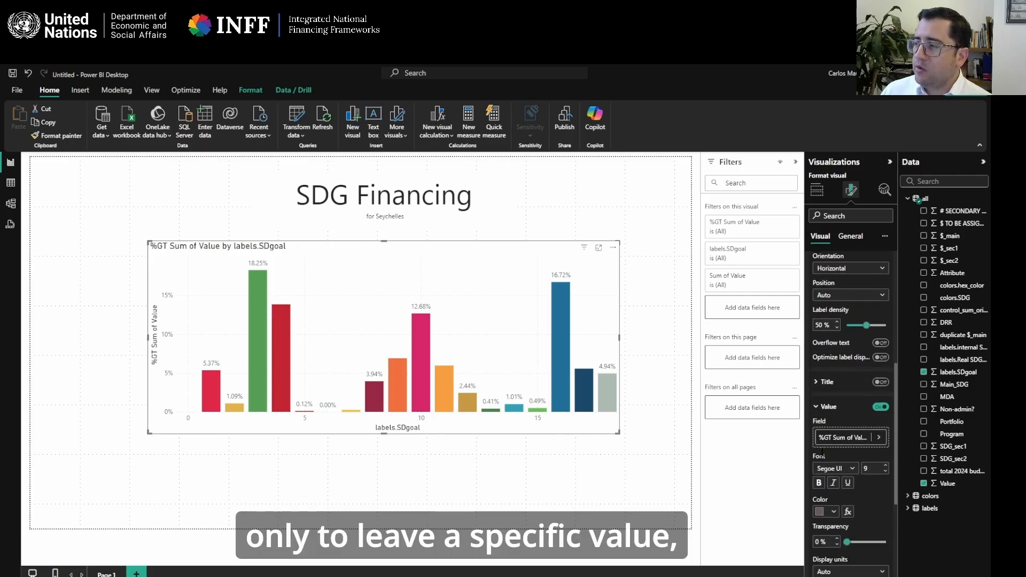
scroll(857, 479, down, 2)
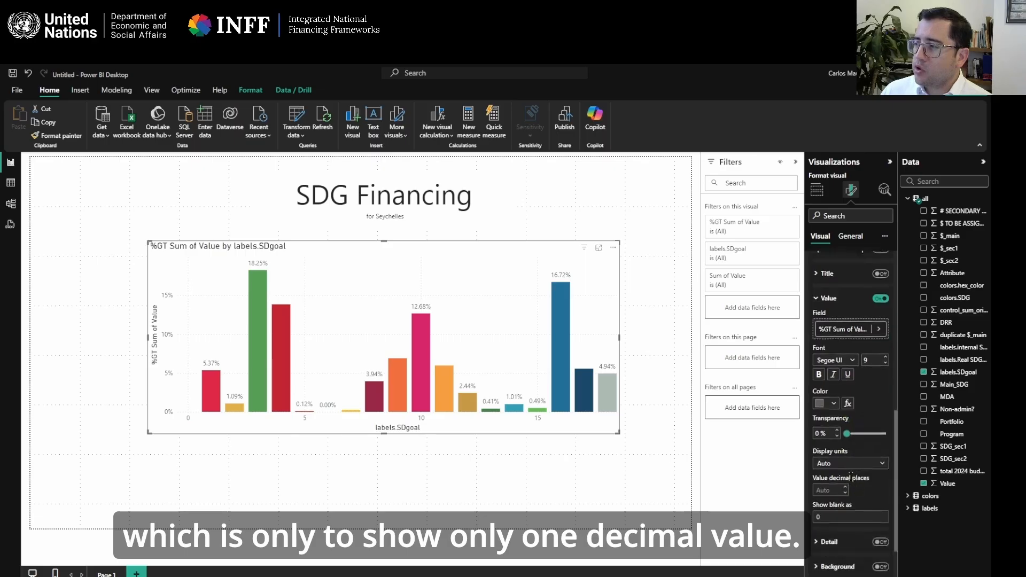
click(830, 489)
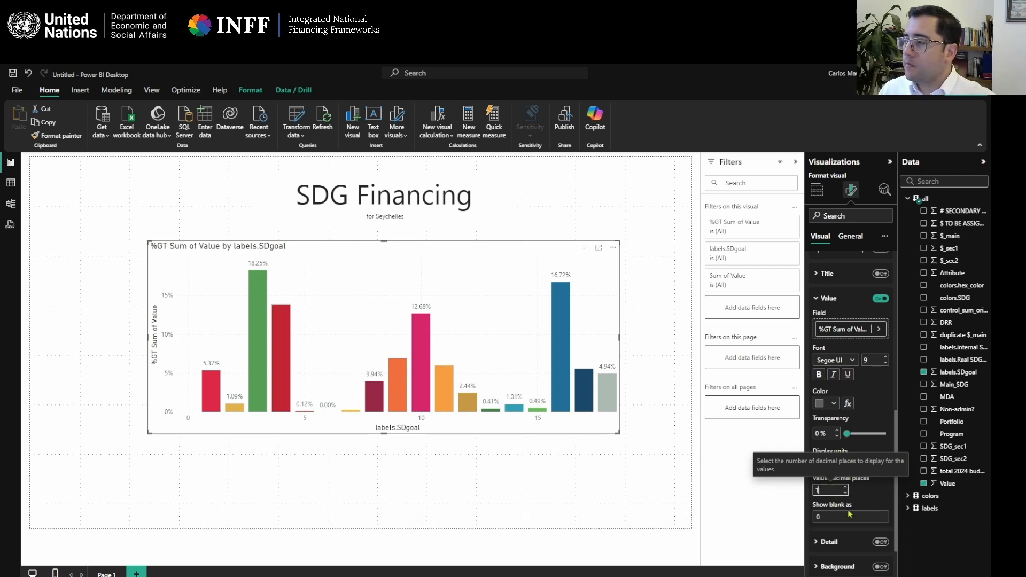
text(1)
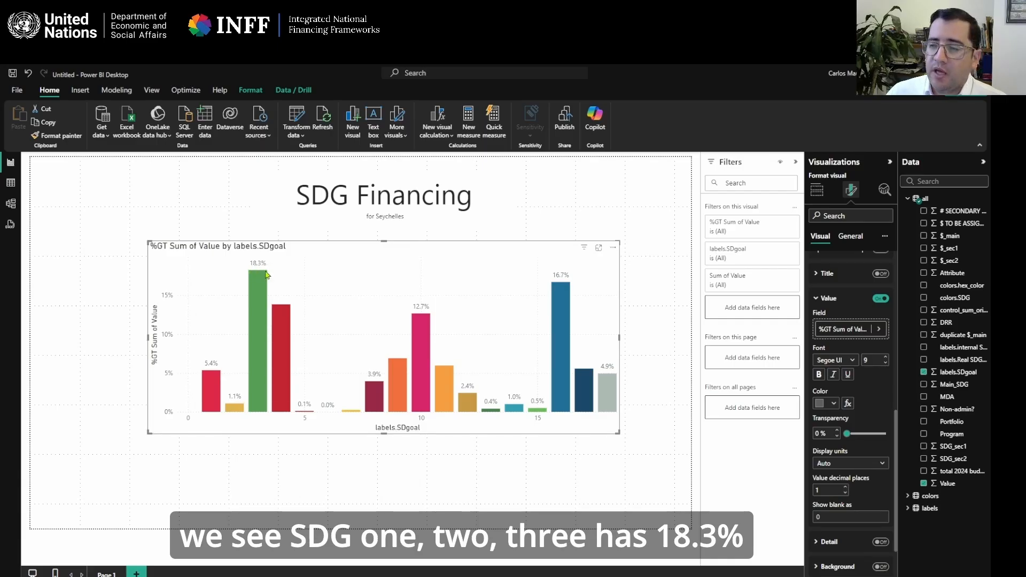
Compare the column chart's percentages with the published Seychelles SDG dashboard in the browser, and return to Power BI Desktop.
mouse_move(621, 576)
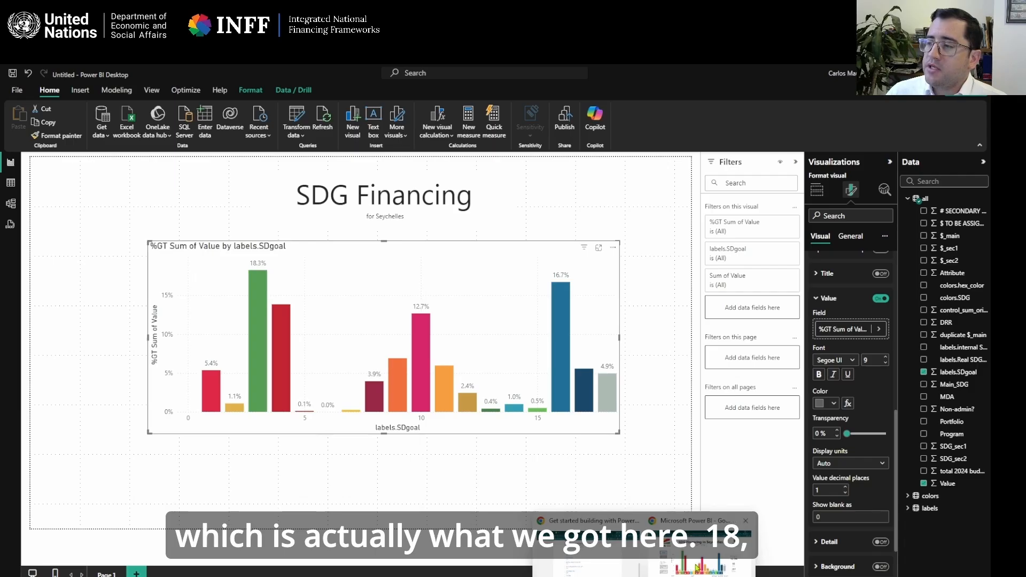
click(700, 545)
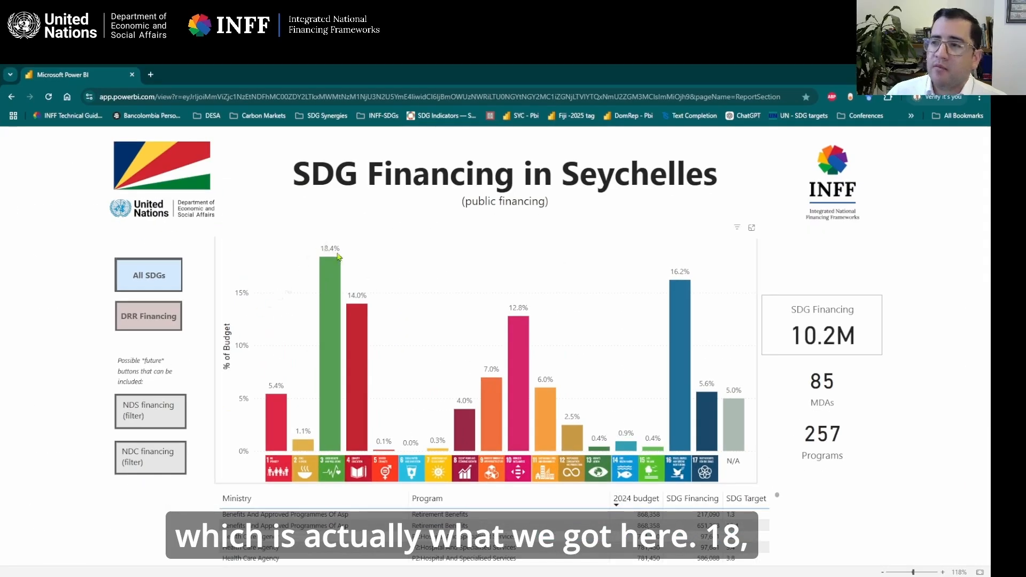
key(alt+Tab)
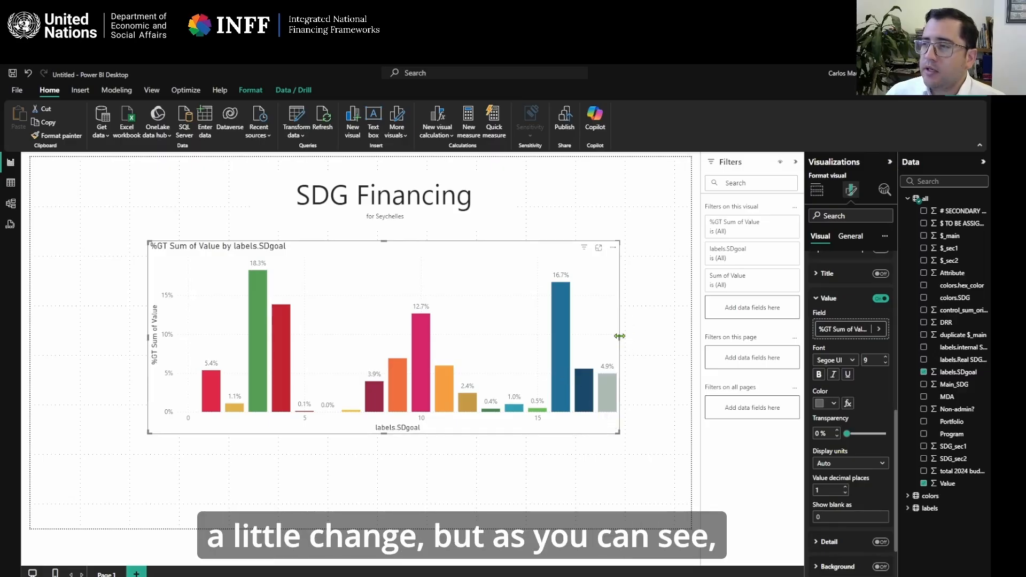
Enlarge the column chart slightly in width and height and shift it toward the page's left edge.
drag(619, 337, 633, 338)
drag(560, 251, 532, 257)
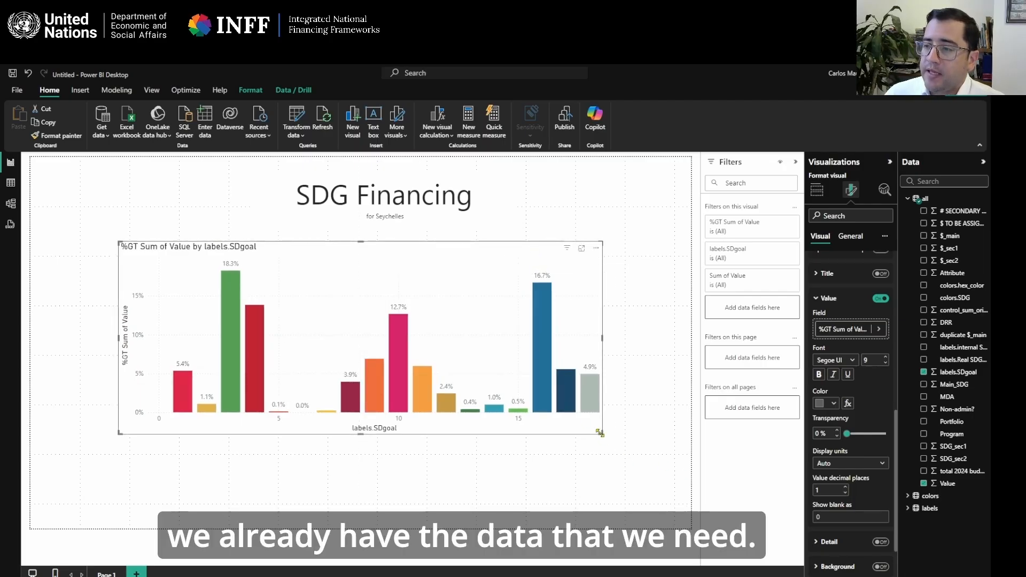
drag(602, 433, 623, 446)
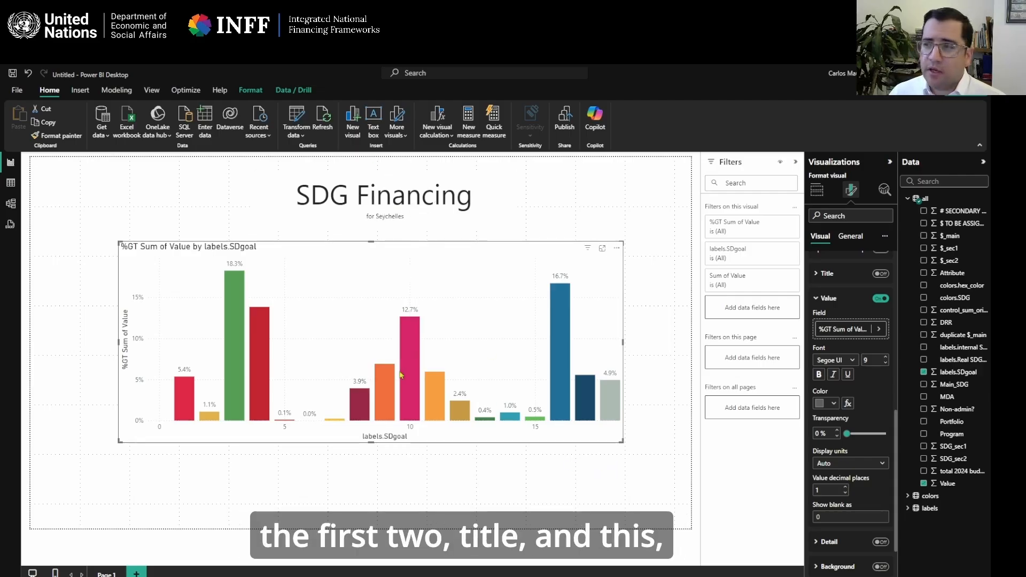
click(458, 507)
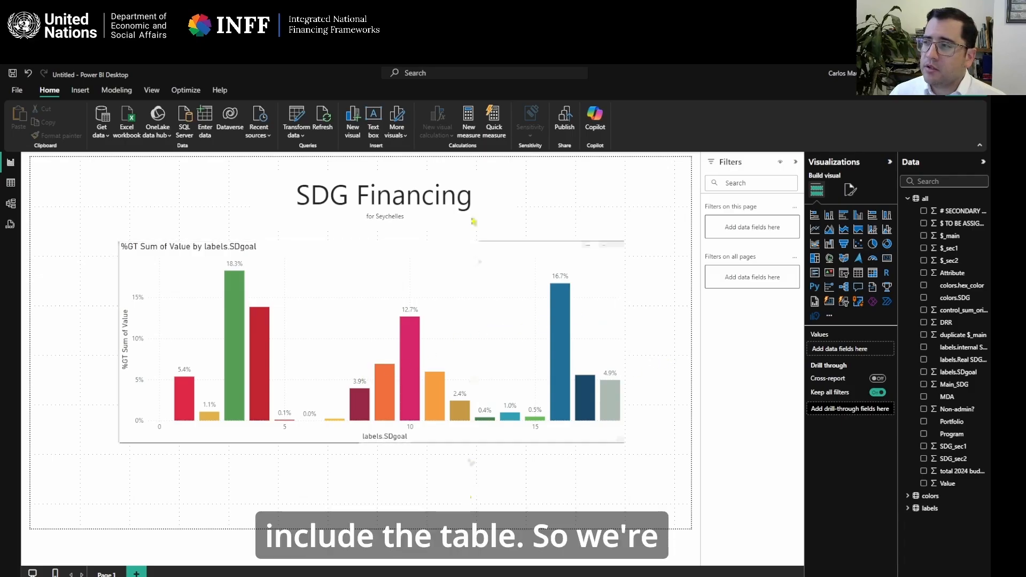
Move the column chart and the SDG Financing title up the page to free space beneath the chart.
drag(448, 246, 446, 226)
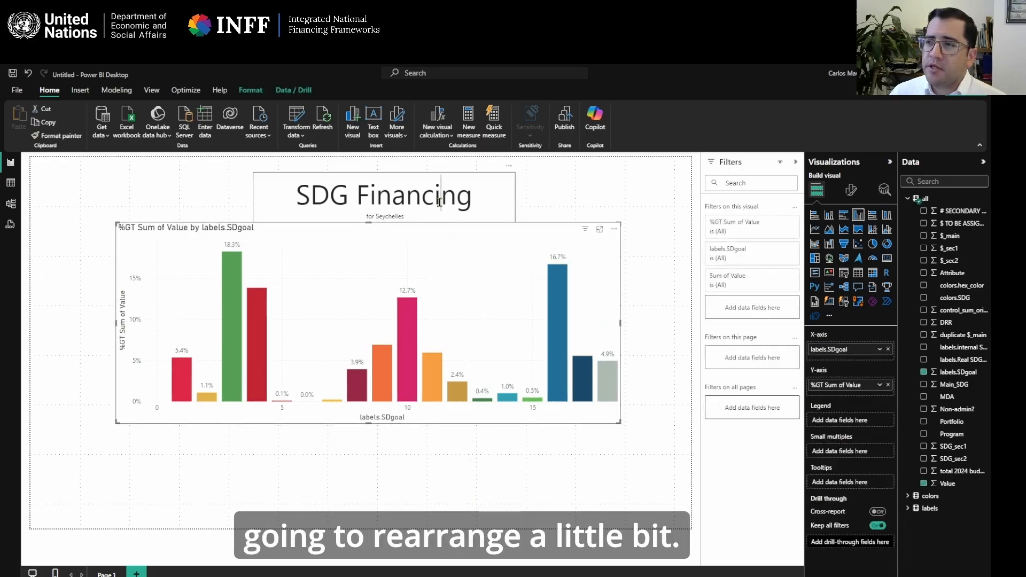
click(435, 174)
click(435, 170)
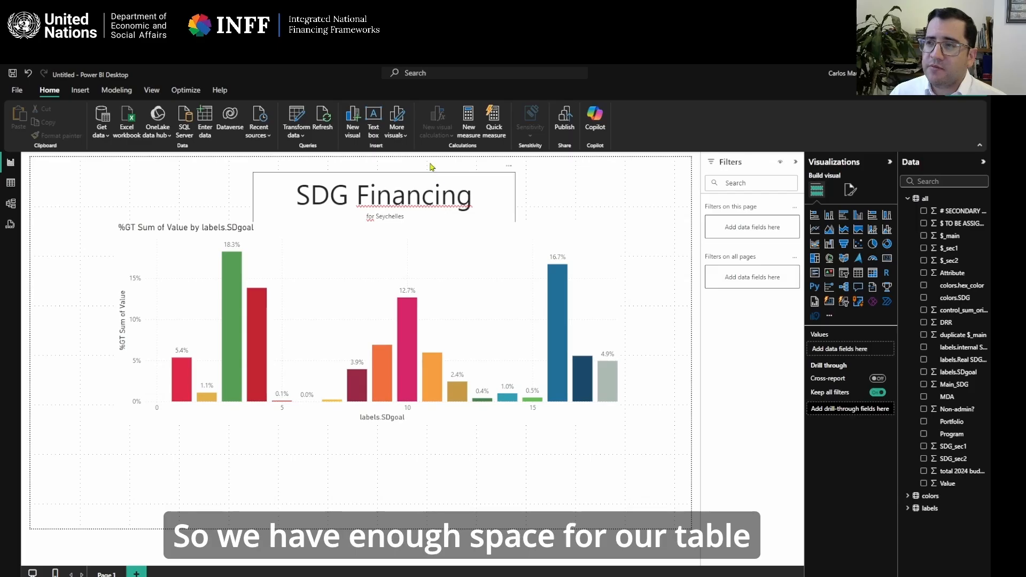
drag(432, 167, 432, 153)
click(620, 467)
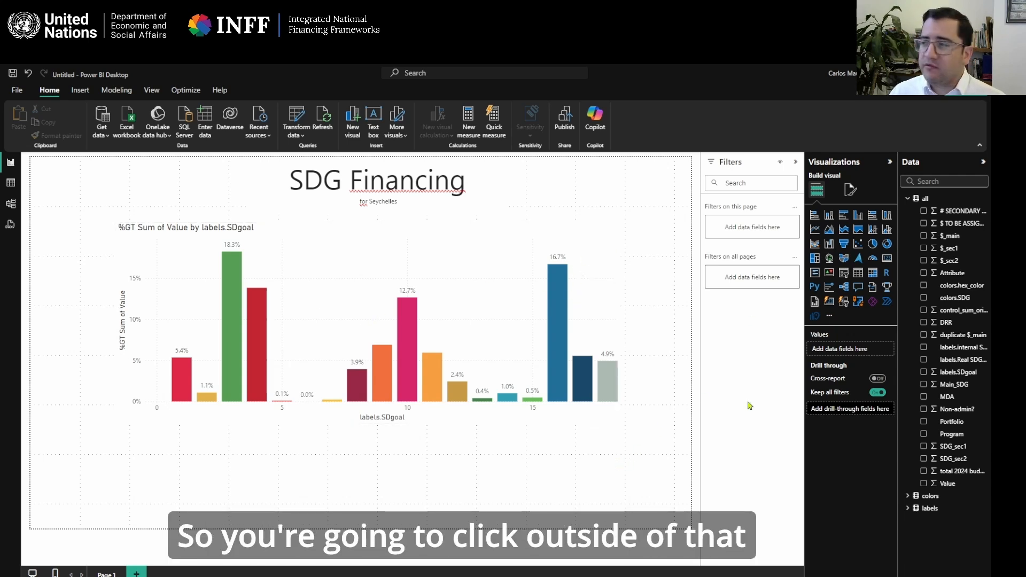
Add a table visual beneath the column chart, about as wide as the chart, with the MDA and Program fields as columns.
click(861, 277)
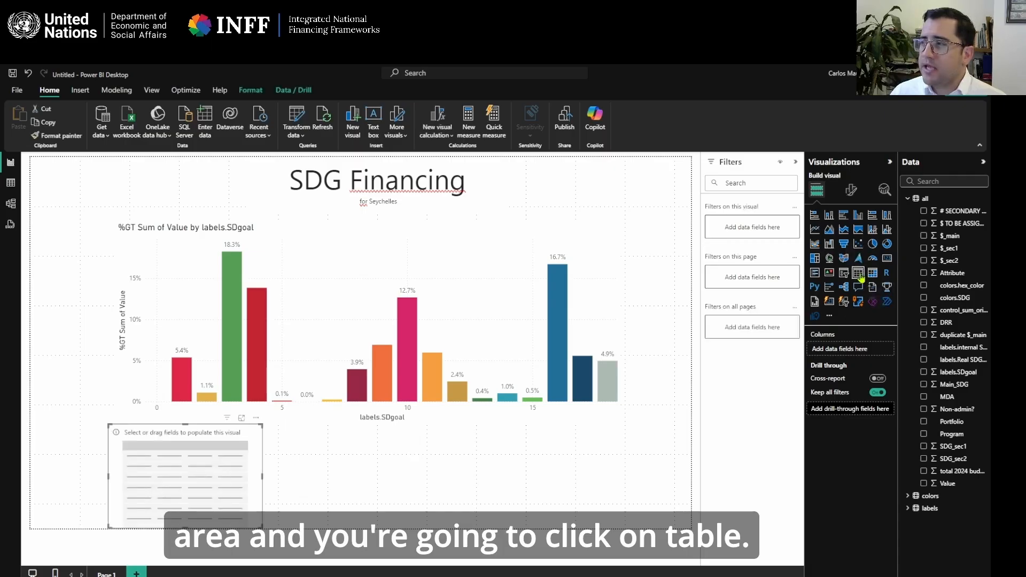
drag(264, 474, 633, 480)
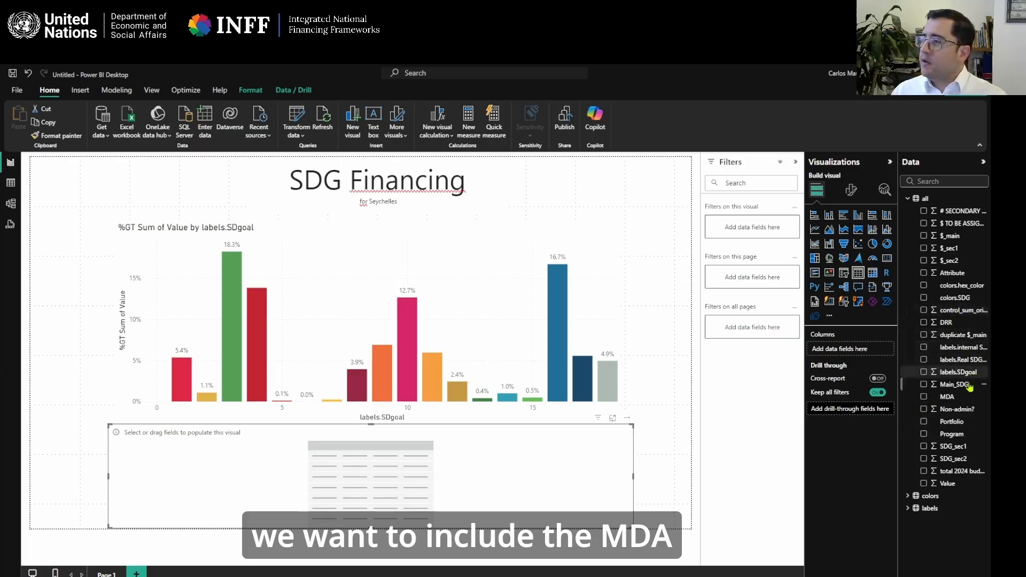
drag(957, 403, 496, 456)
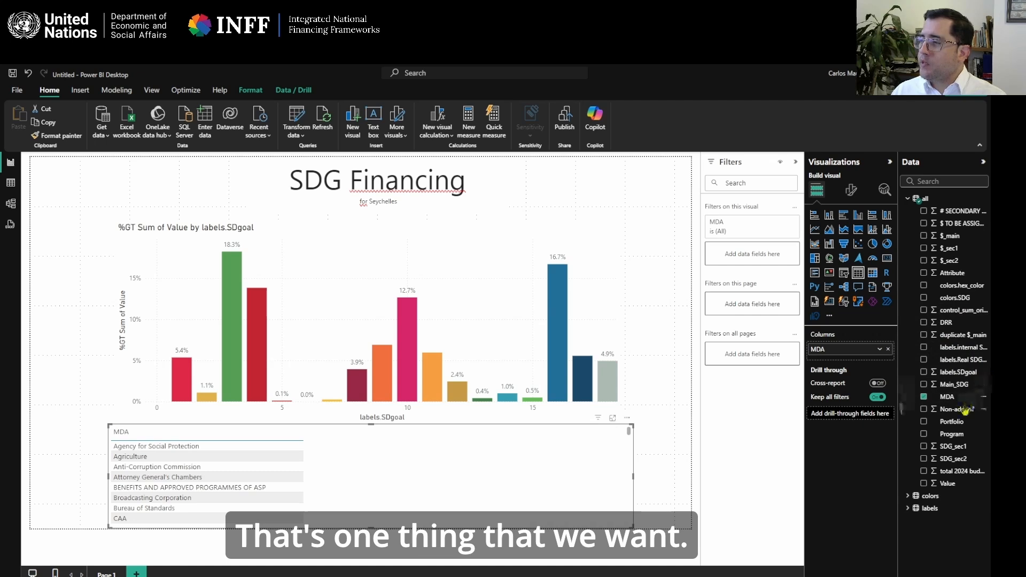
drag(961, 438, 863, 364)
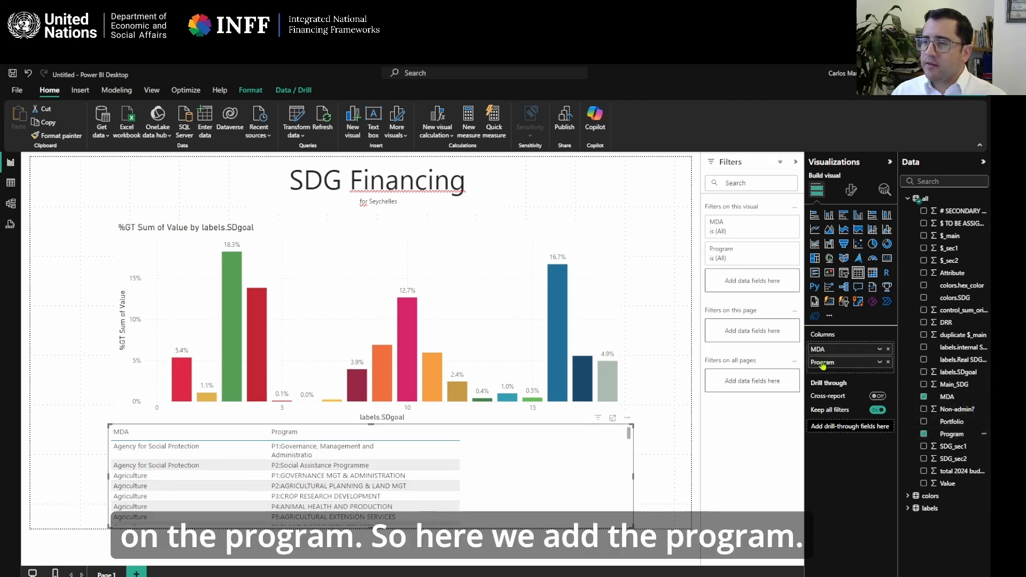
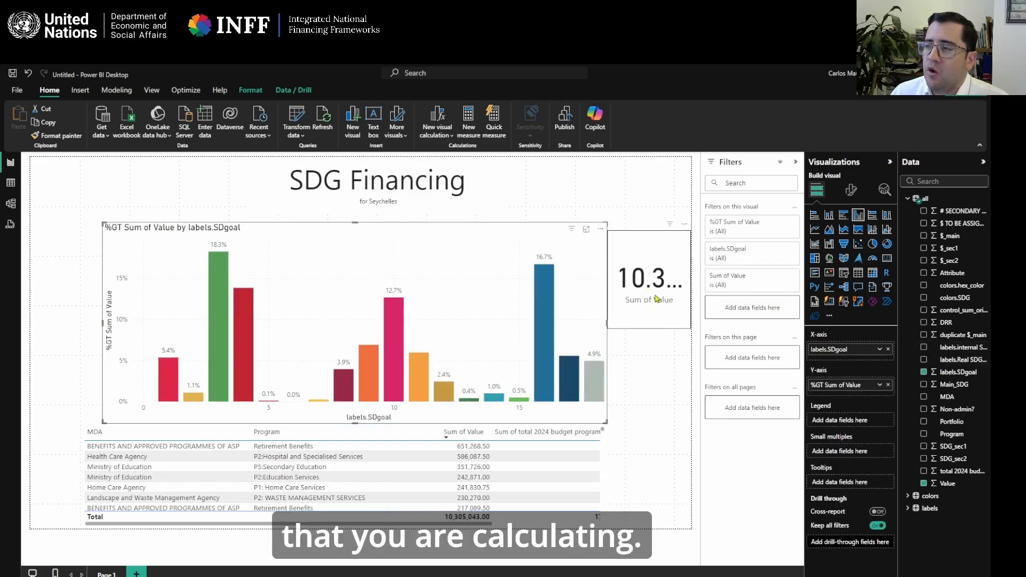
Reduce the height of the Sum of Value card beside the column chart.
click(616, 292)
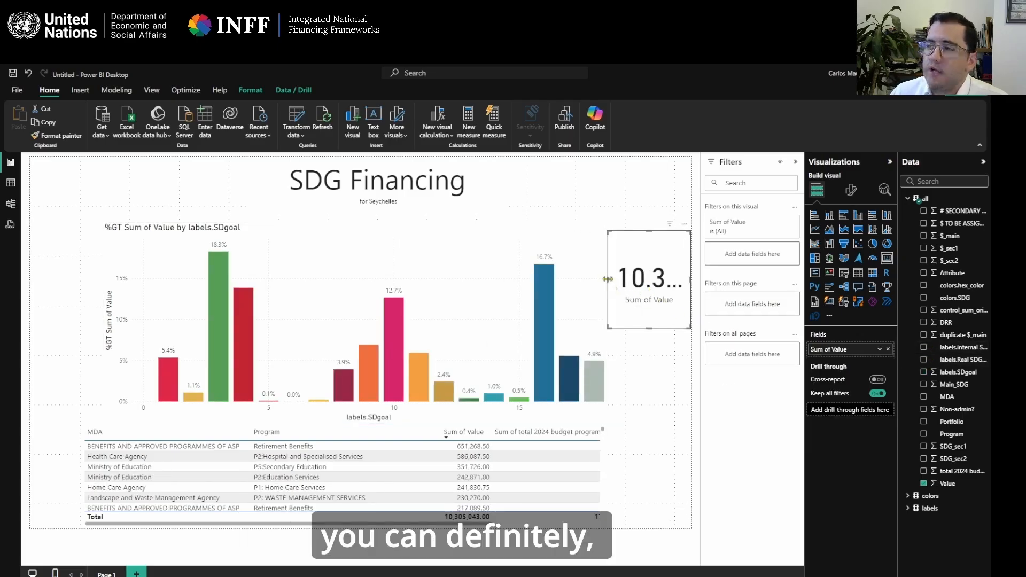
drag(608, 280, 608, 282)
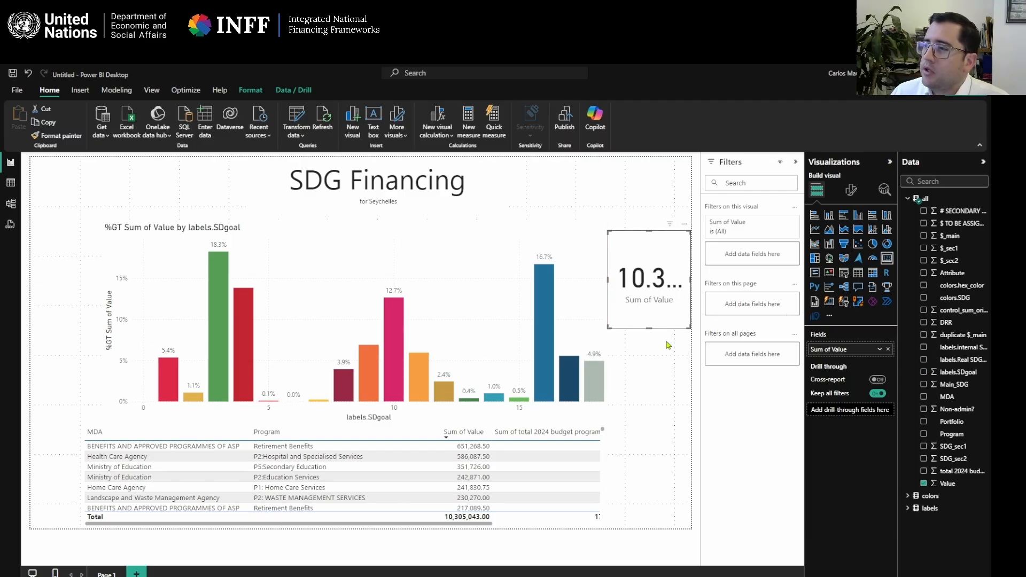
drag(649, 328, 648, 307)
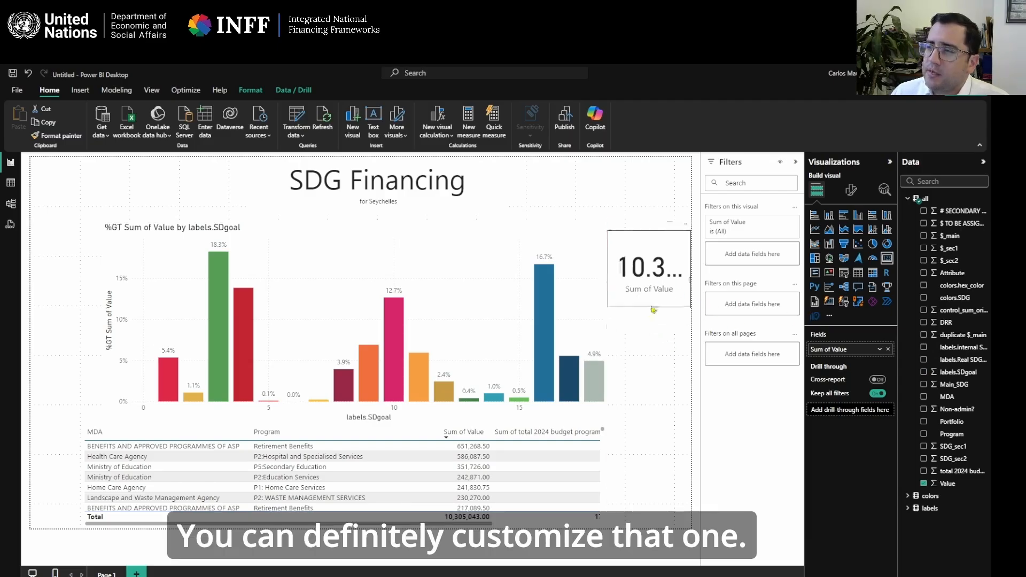
Add a card below the Sum of Value card showing the distinct count of MDA, and shorten it to a similar height.
click(636, 362)
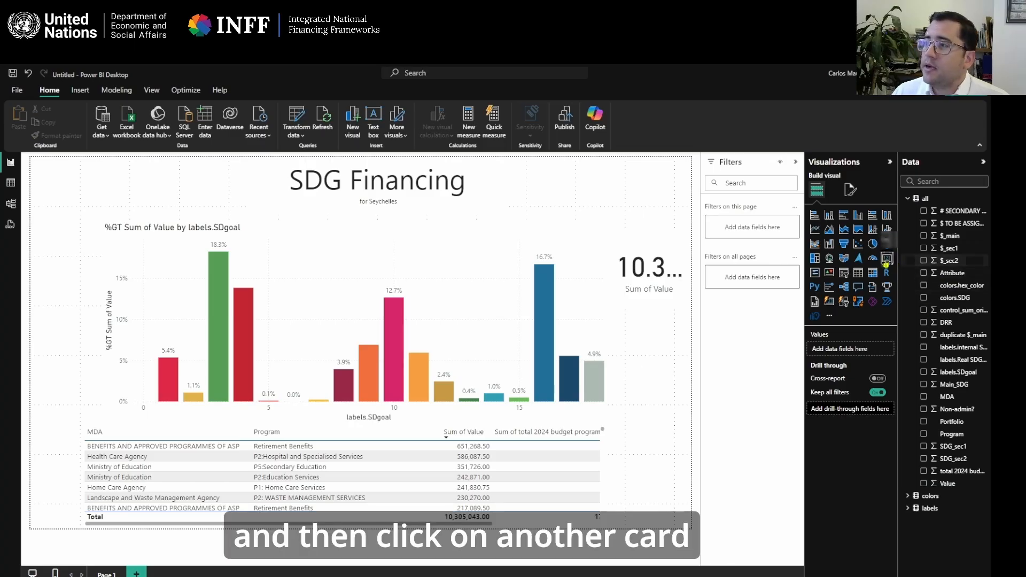
click(885, 260)
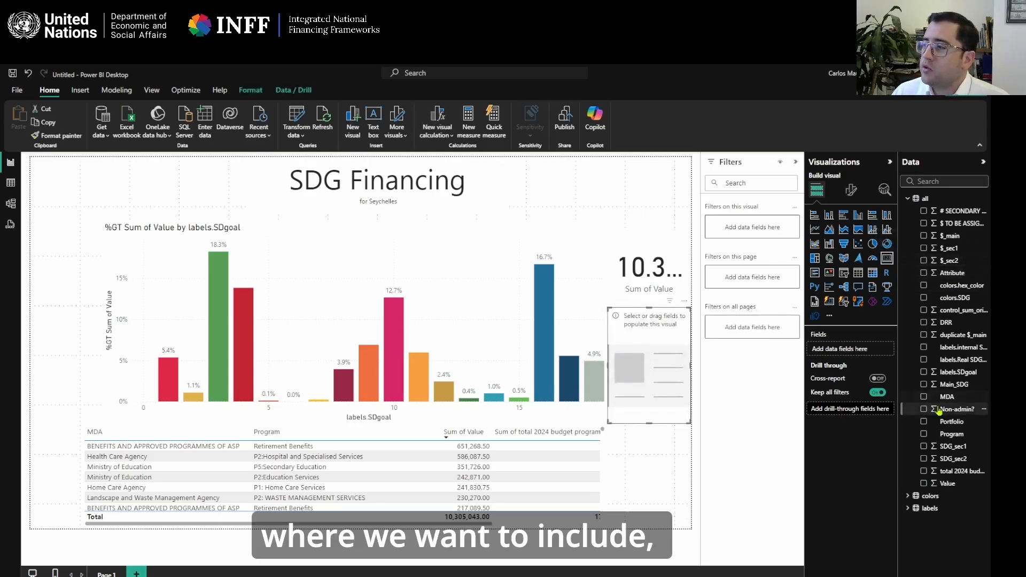
drag(953, 401, 842, 349)
drag(650, 424, 664, 367)
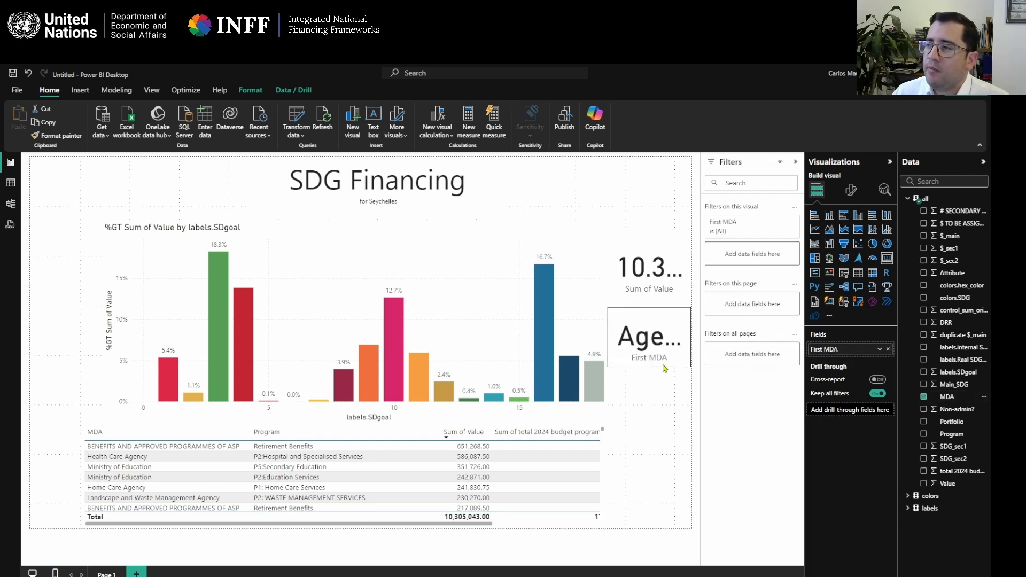
click(880, 351)
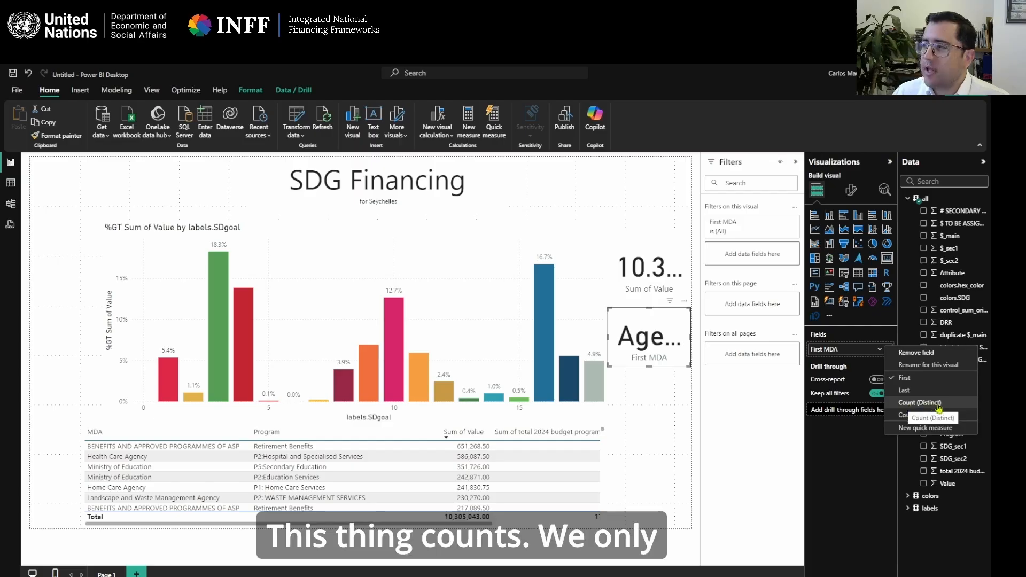
click(909, 414)
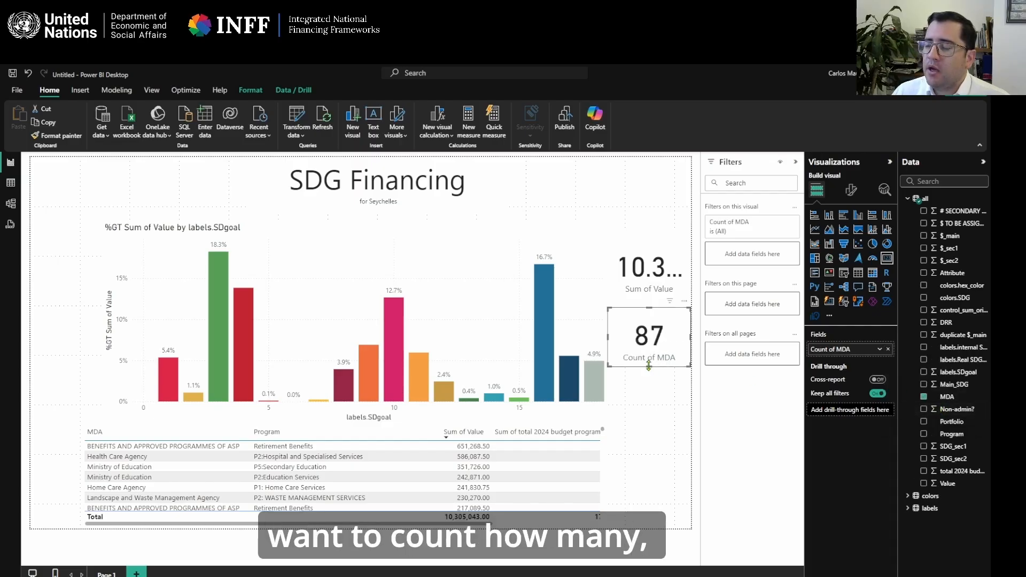
drag(655, 355, 652, 367)
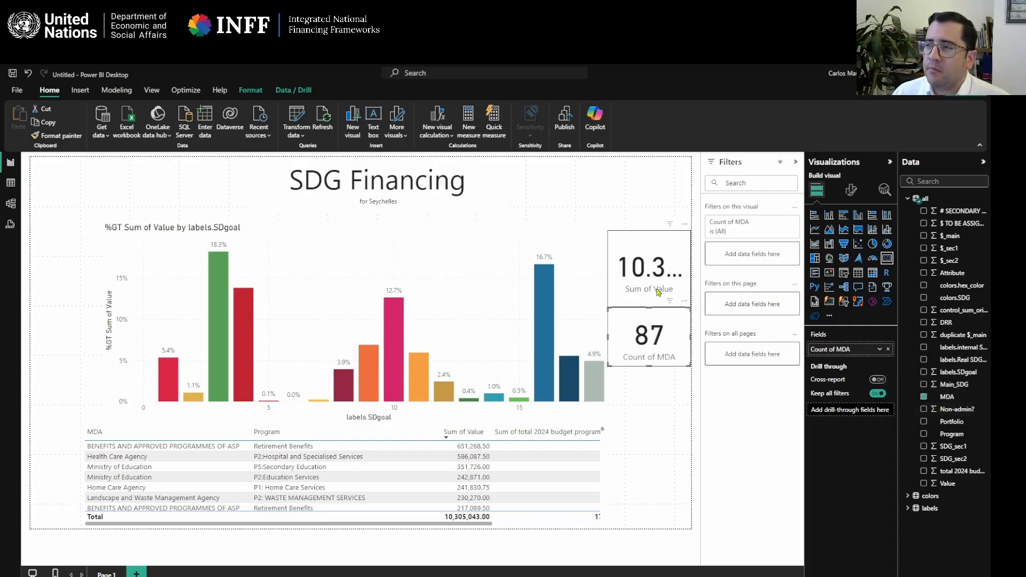
Move the Sum of Value and Count of MDA cards slightly up the page, keeping them close together.
drag(658, 292, 658, 279)
drag(656, 346, 658, 332)
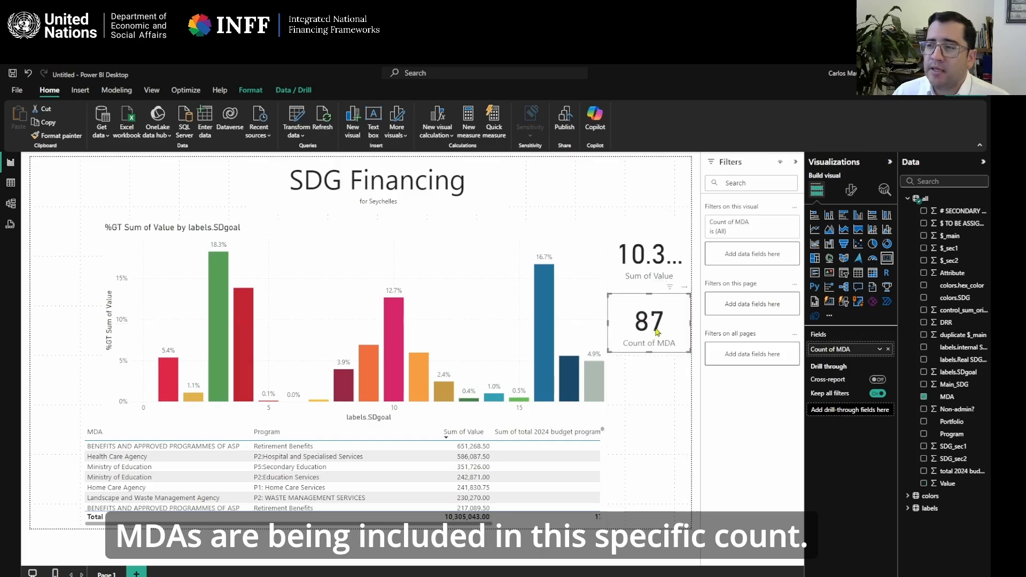
click(651, 386)
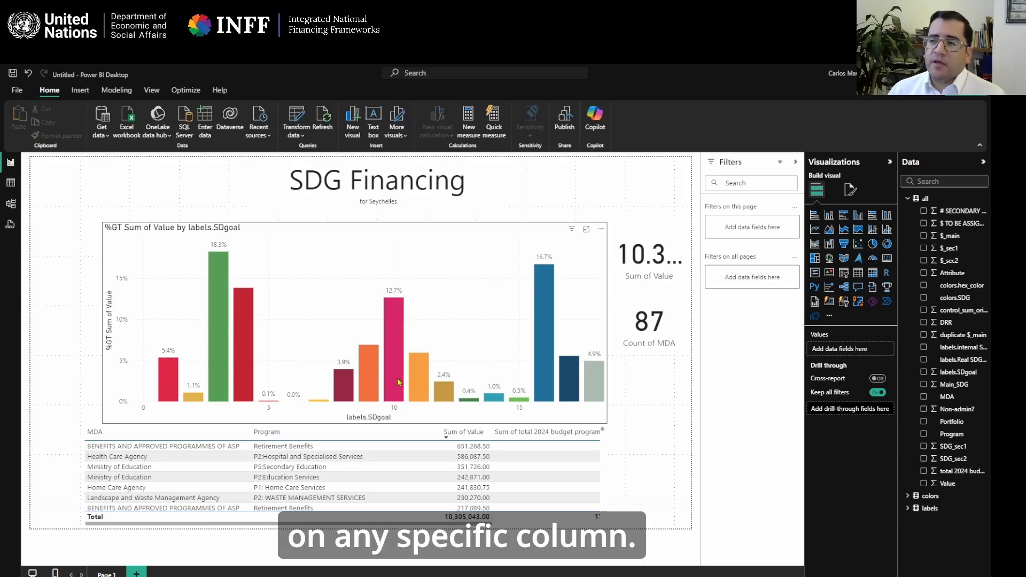
click(666, 335)
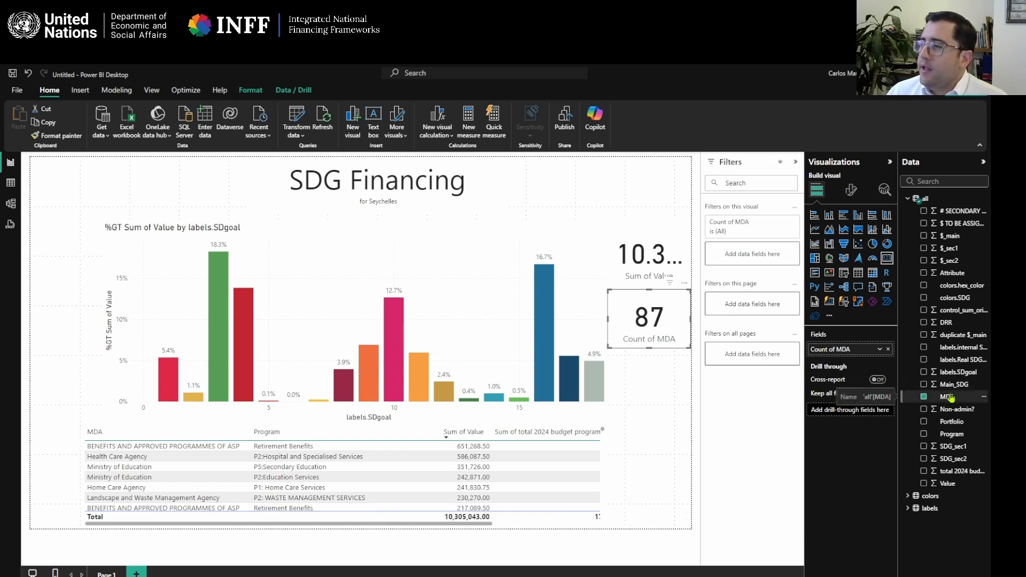
Add a third card below the Count of MDA card showing the distinct count of Program, with its height reduced to match.
click(651, 415)
click(885, 260)
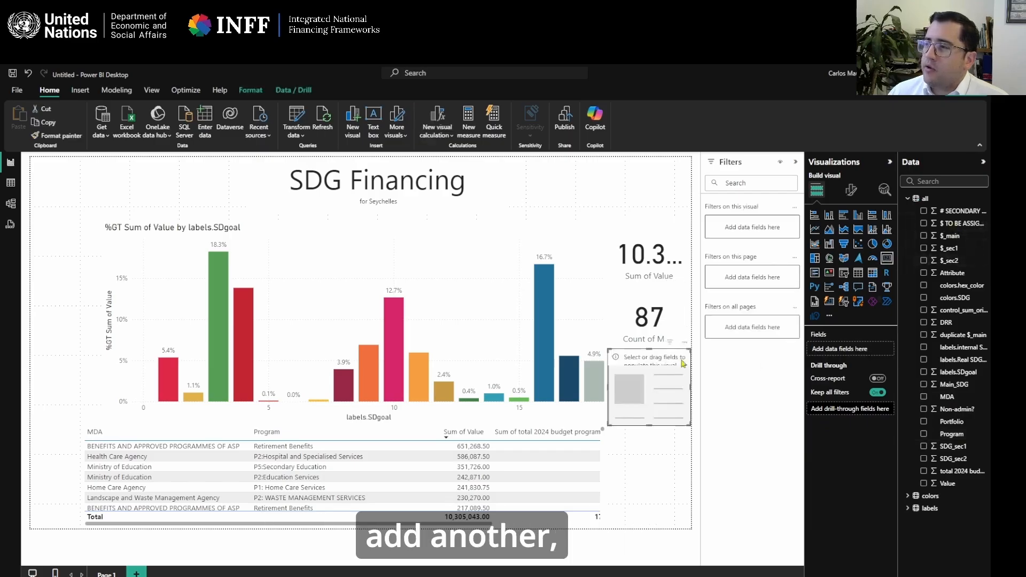
drag(651, 426, 653, 410)
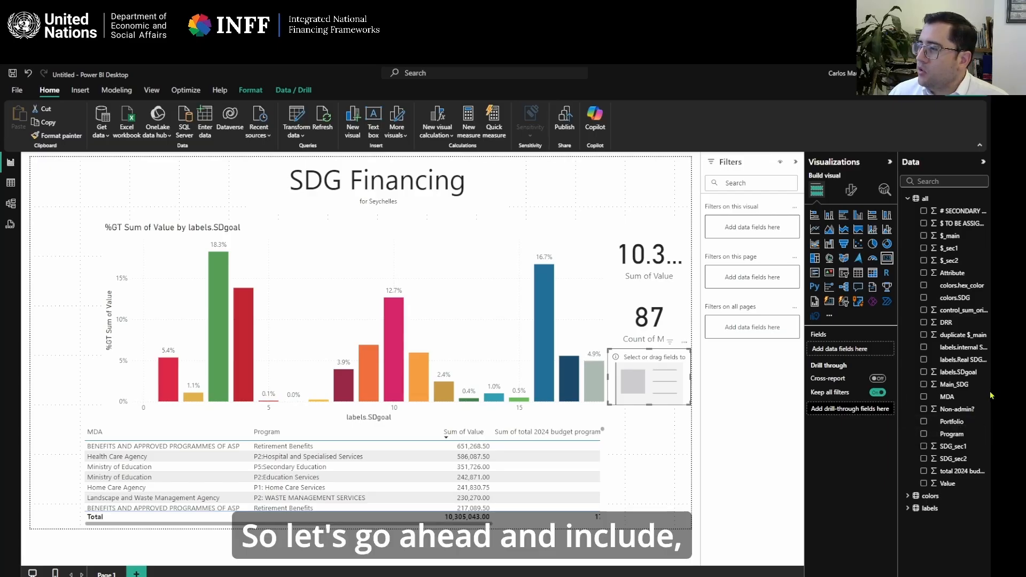
drag(967, 438, 870, 350)
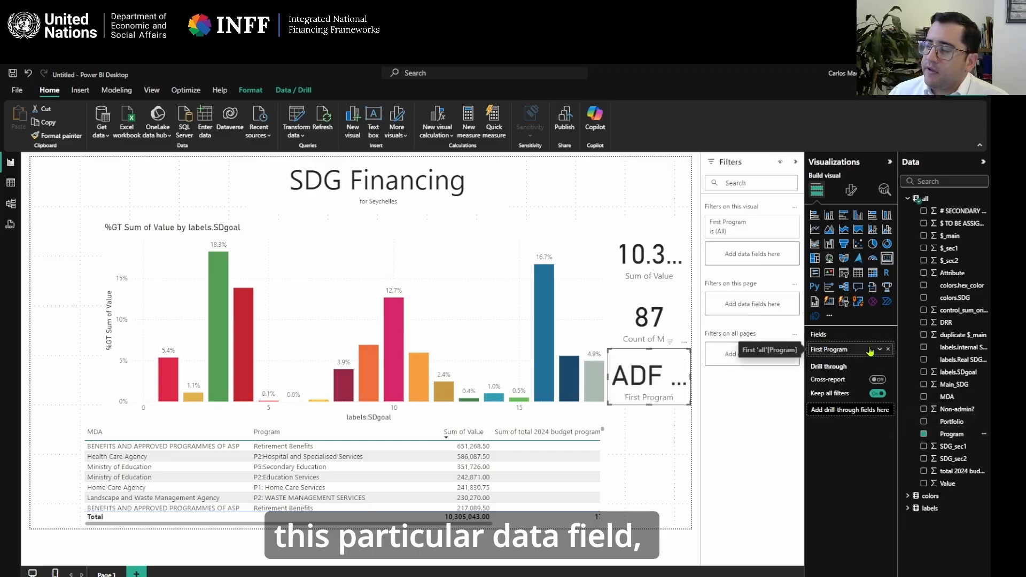
click(879, 351)
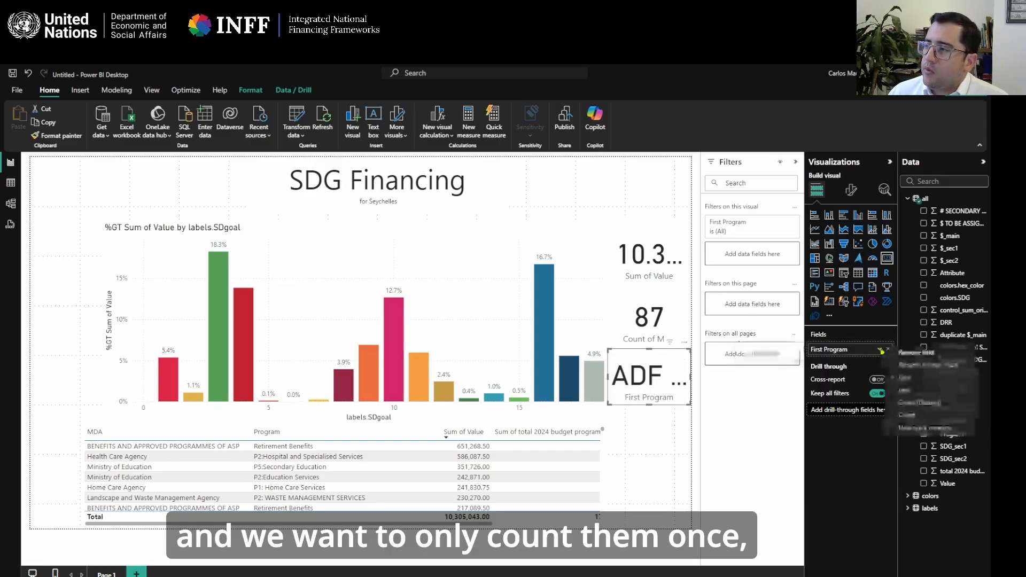
click(919, 403)
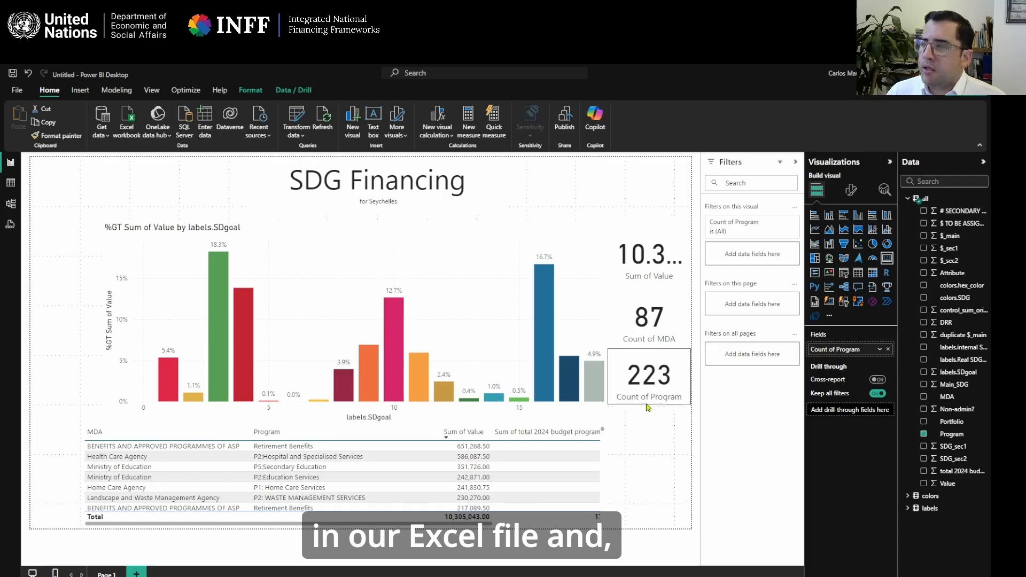
Cross-filter the cards and table by the SDG 16 column to check their interaction, and clear the selection.
click(544, 324)
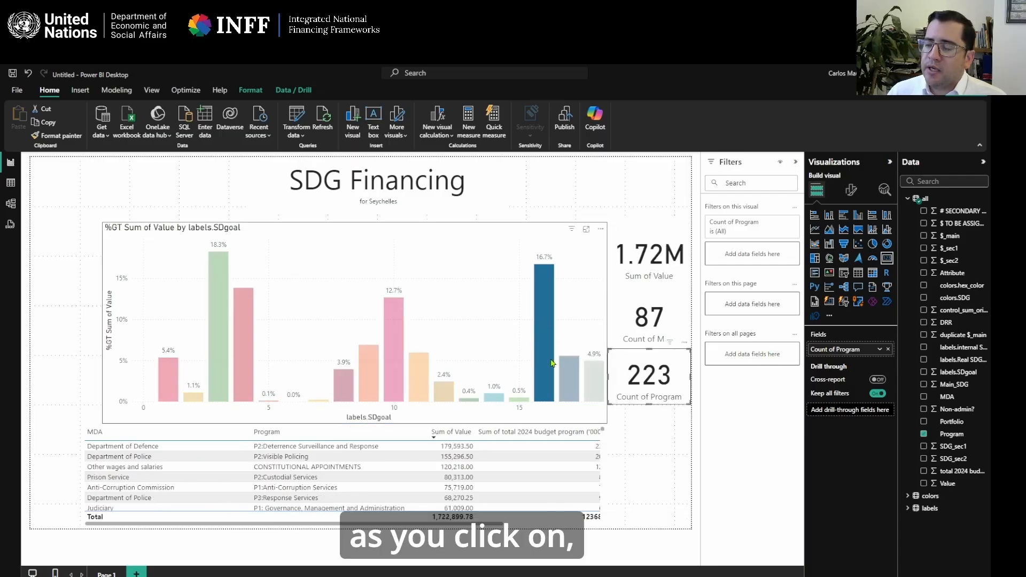
click(569, 380)
click(545, 380)
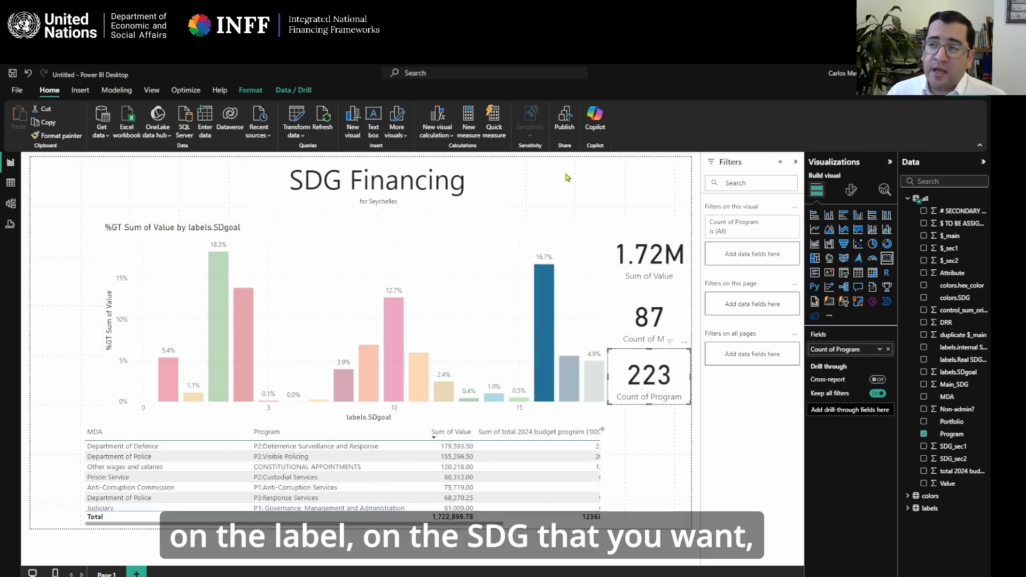
click(650, 192)
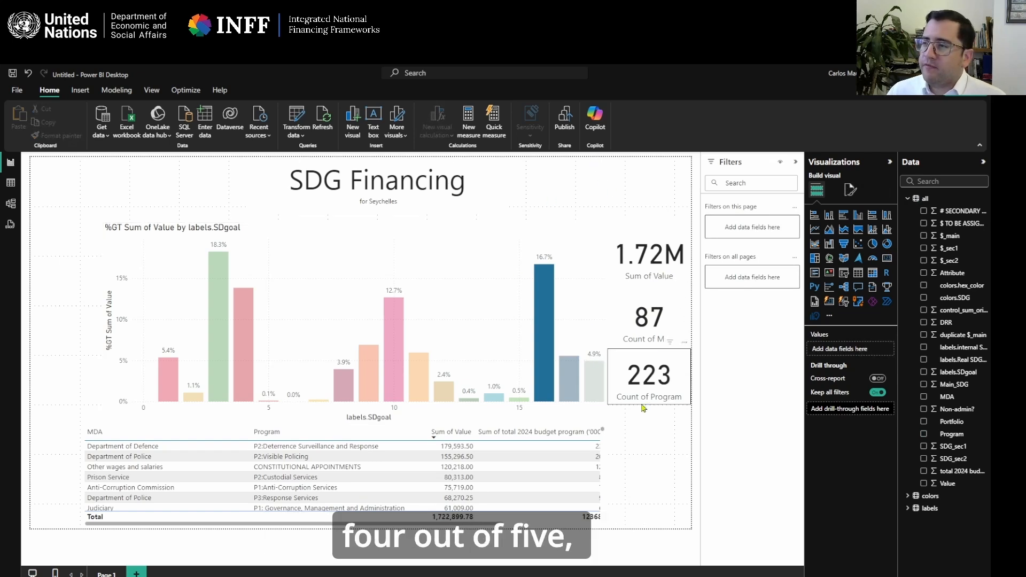
click(542, 369)
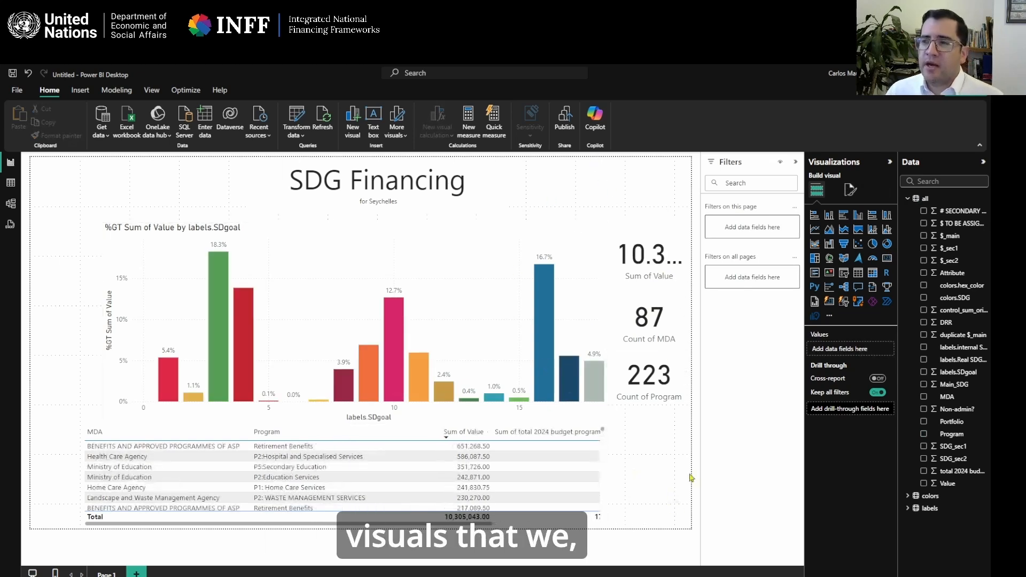
Shift the SDG Financing title box slightly toward the page's left edge.
drag(472, 216, 441, 214)
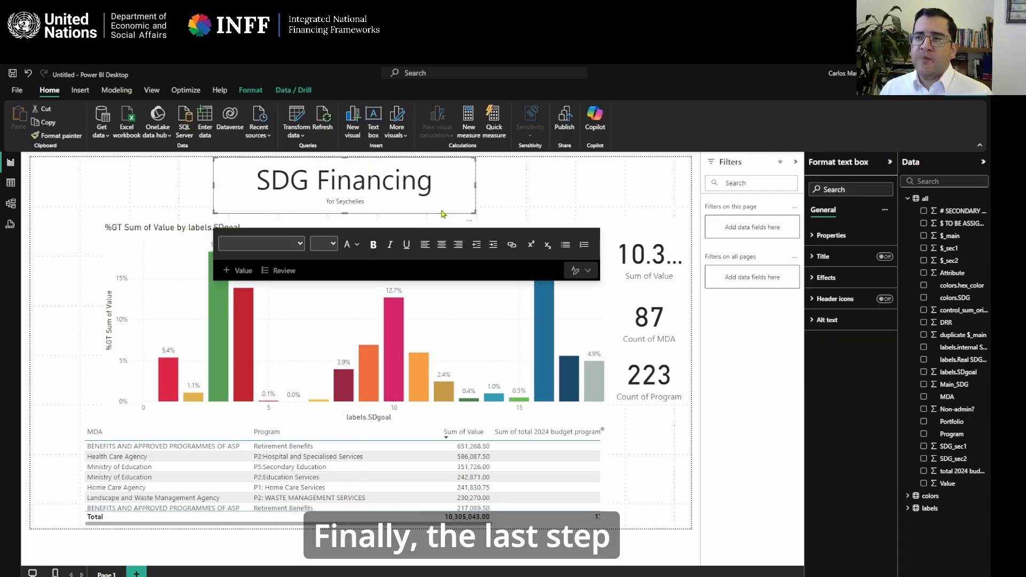
click(566, 176)
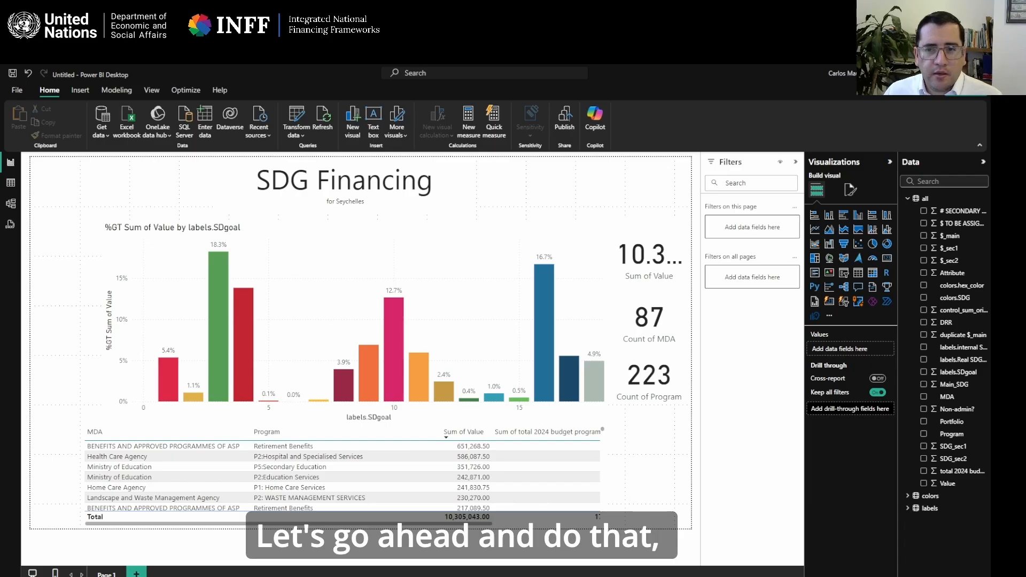
Insert the Flag_of_Seychelles image and place it small in the page's upper-left corner beside the title.
click(80, 90)
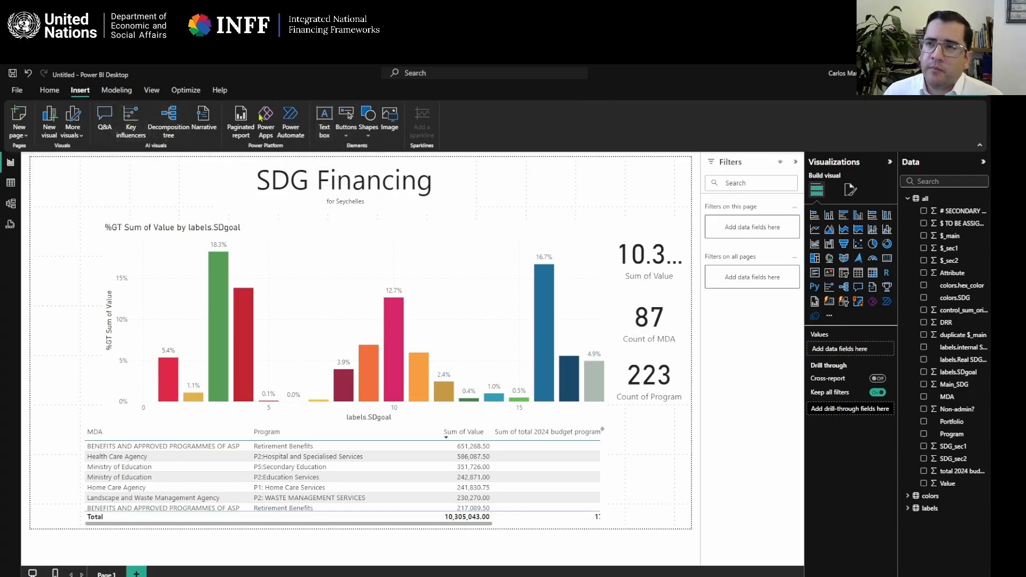
click(49, 91)
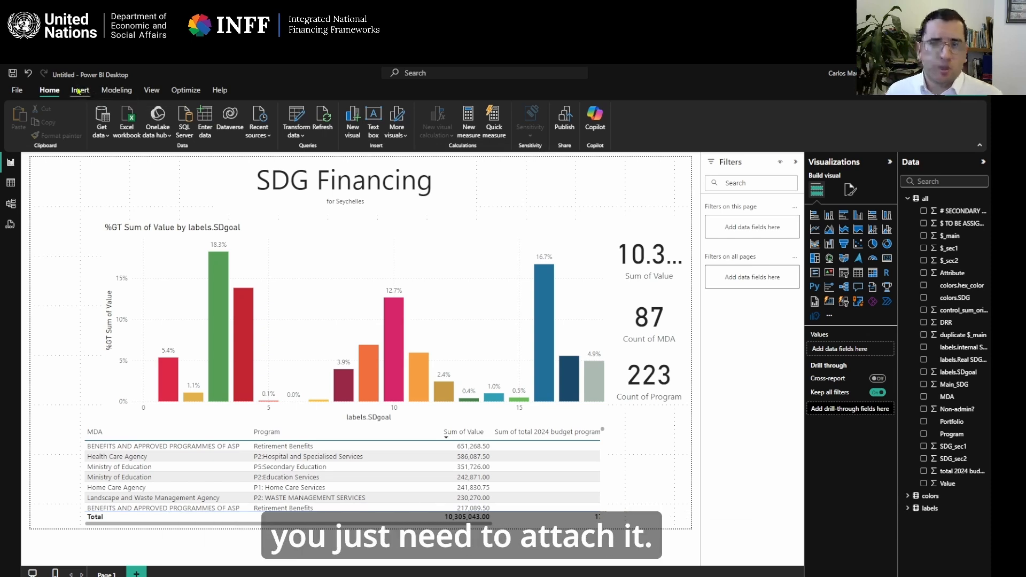
click(80, 91)
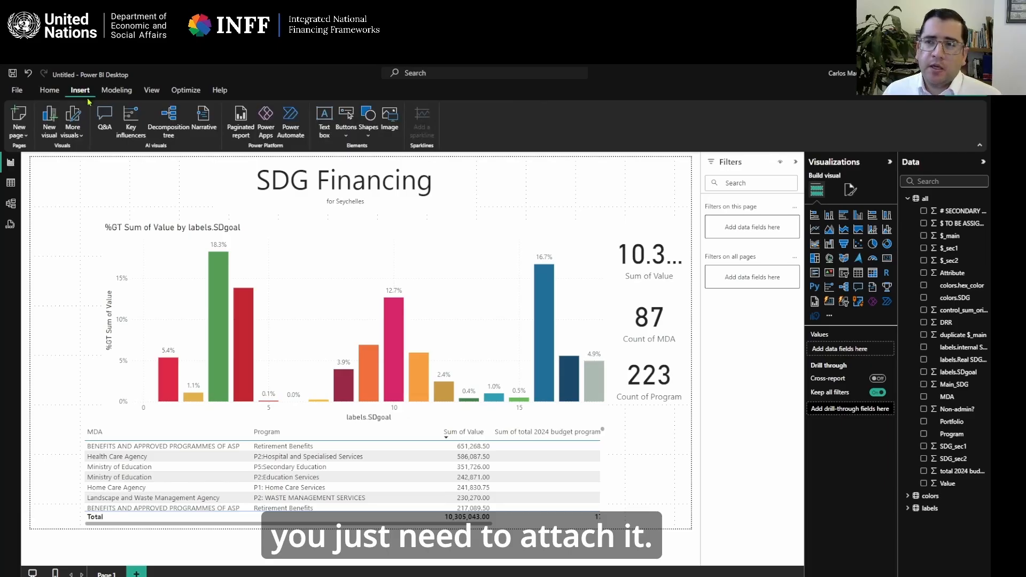
click(390, 117)
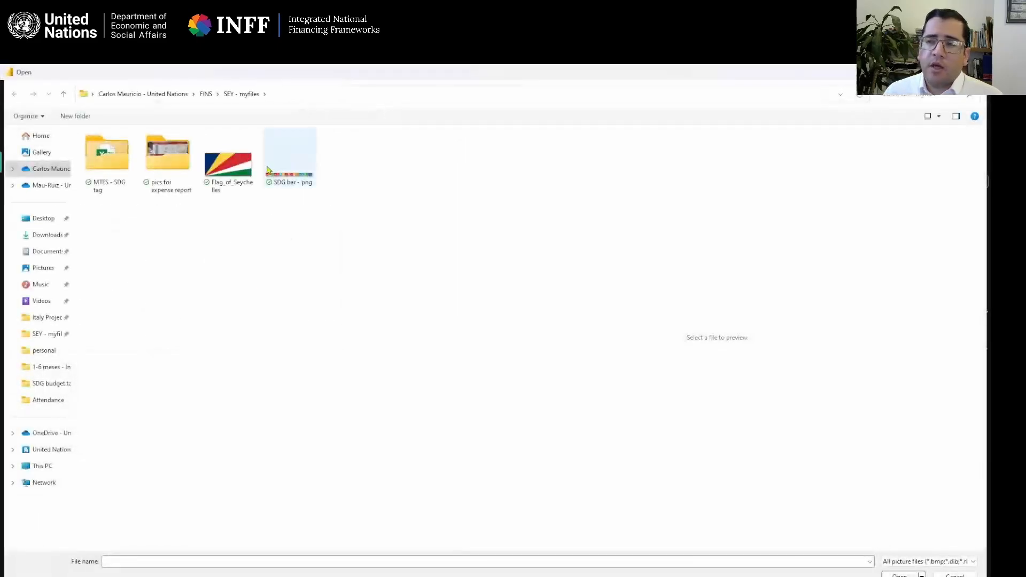
click(236, 174)
double_click(236, 172)
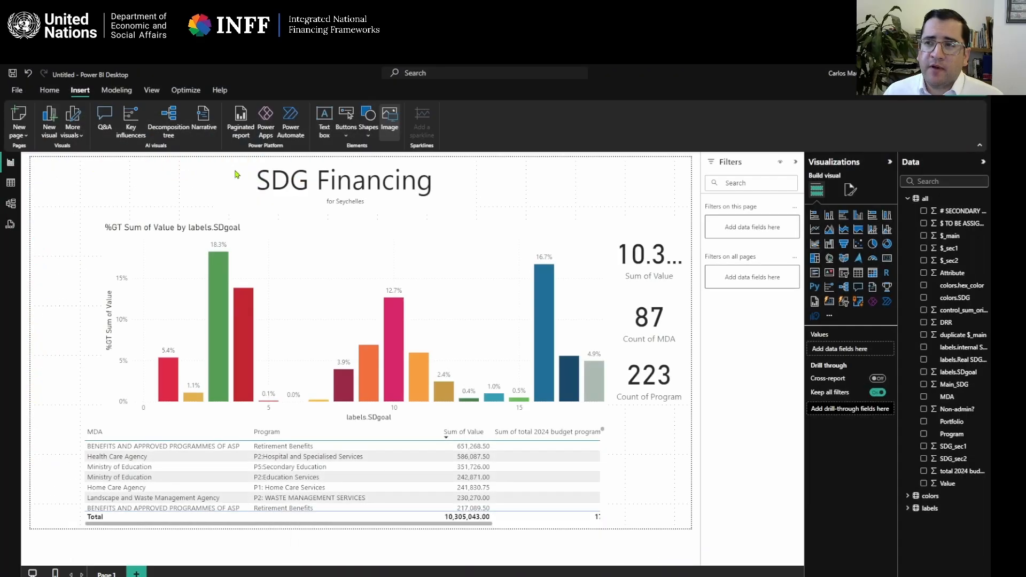
drag(140, 202, 81, 202)
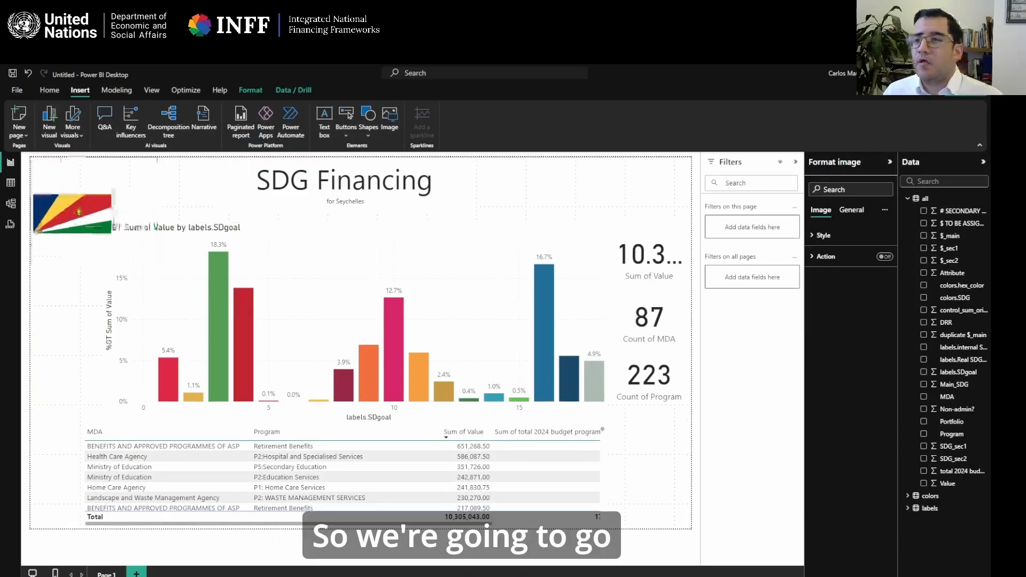
drag(70, 259, 71, 203)
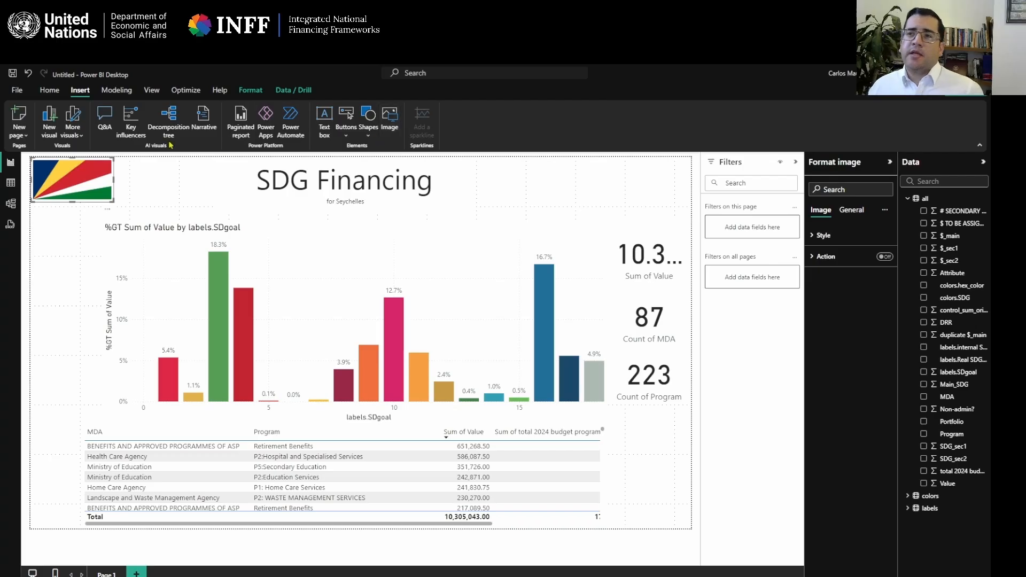
Insert the SDG bar - png image and resize it into a thin strip whose icons align under the chart's 17 SDG columns.
click(390, 131)
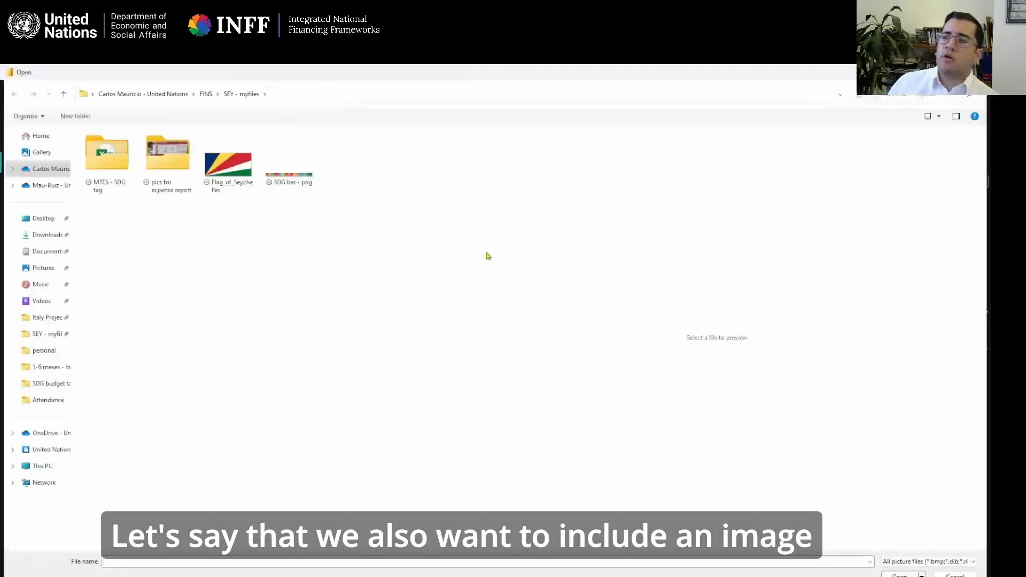
double_click(282, 166)
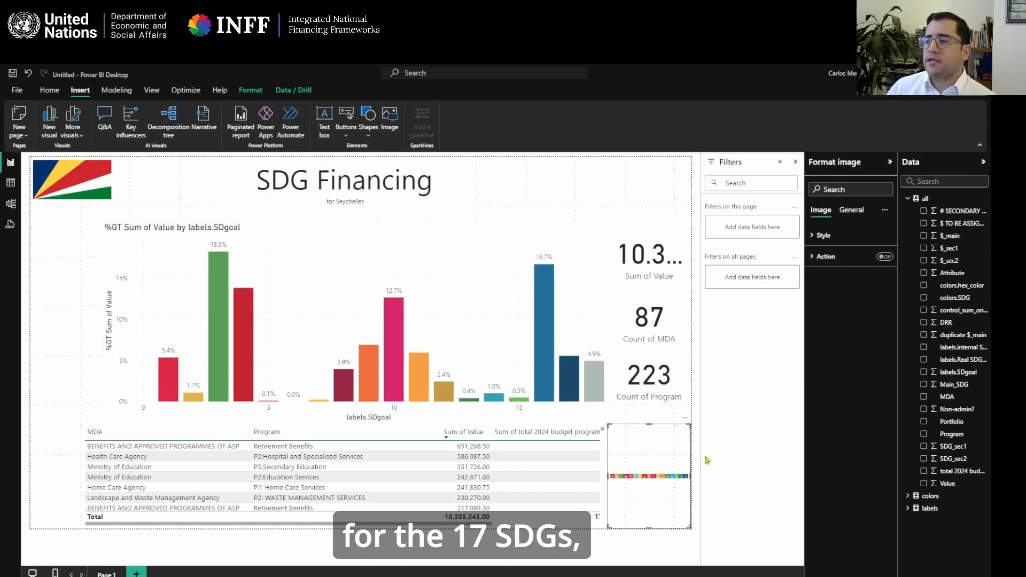
drag(607, 476, 155, 463)
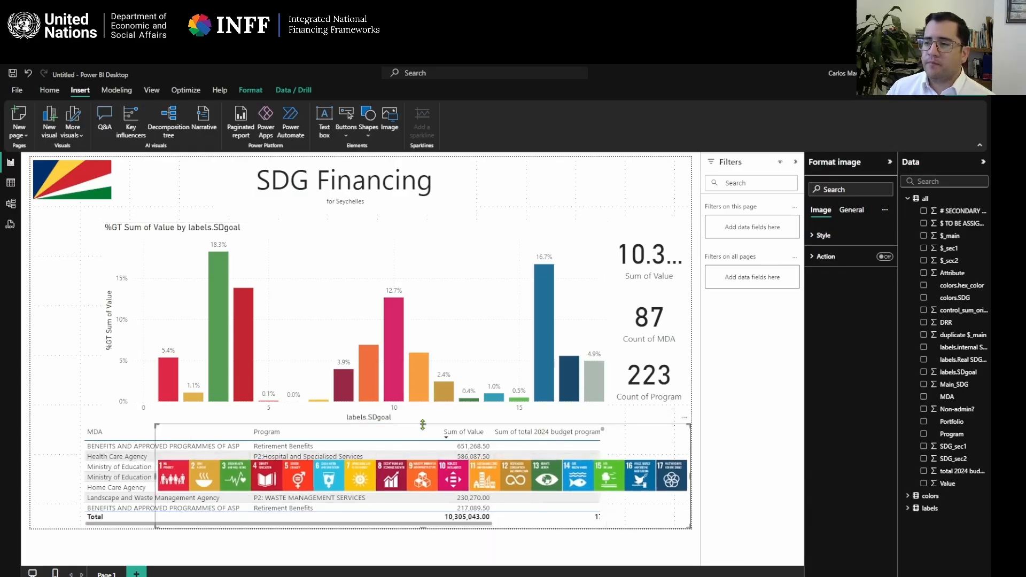
mouse_move(420, 426)
mouse_down()
mouse_move(430, 488)
mouse_move(423, 408)
mouse_move(426, 426)
mouse_up()
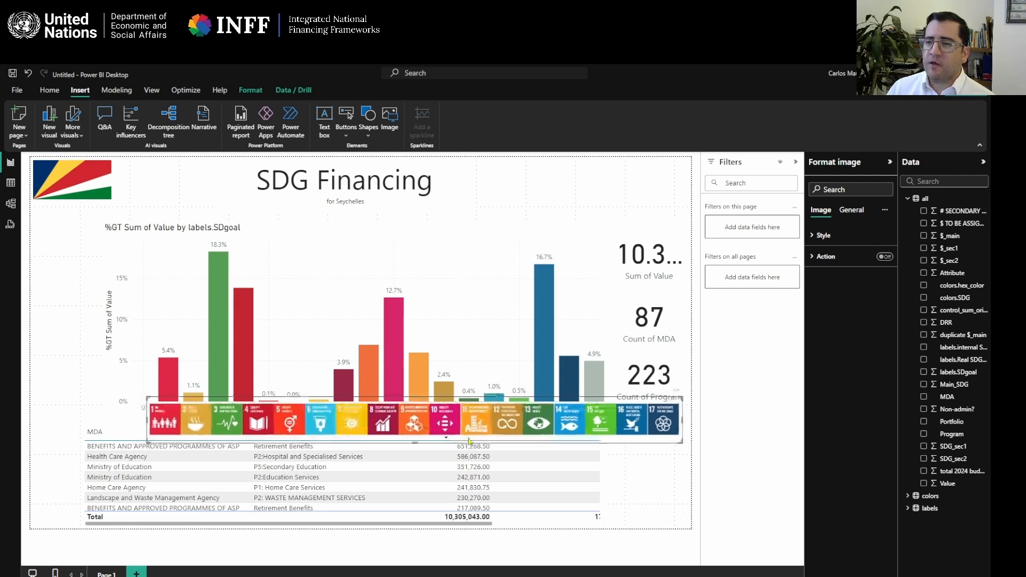
drag(637, 436, 612, 427)
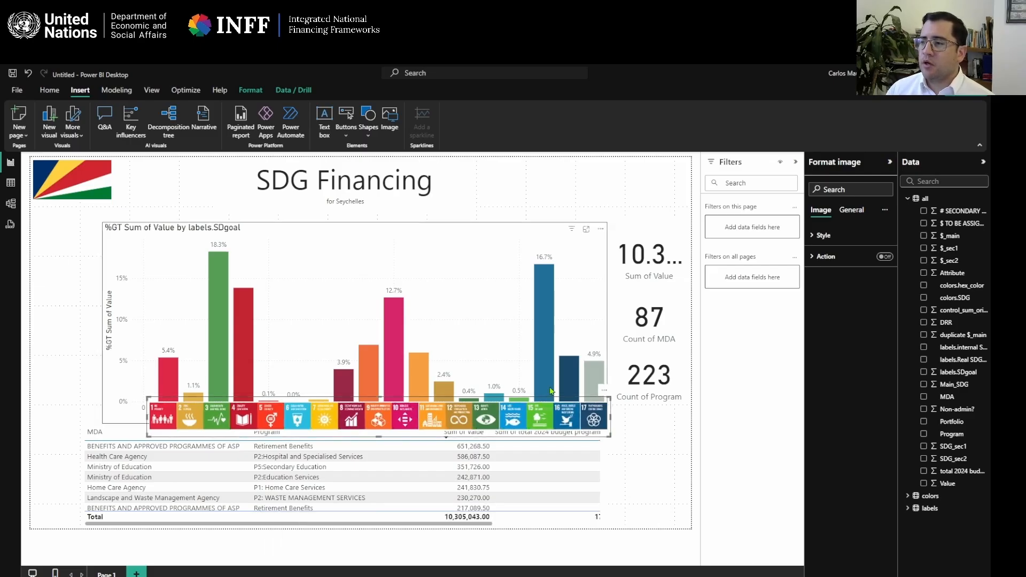
drag(612, 437, 568, 429)
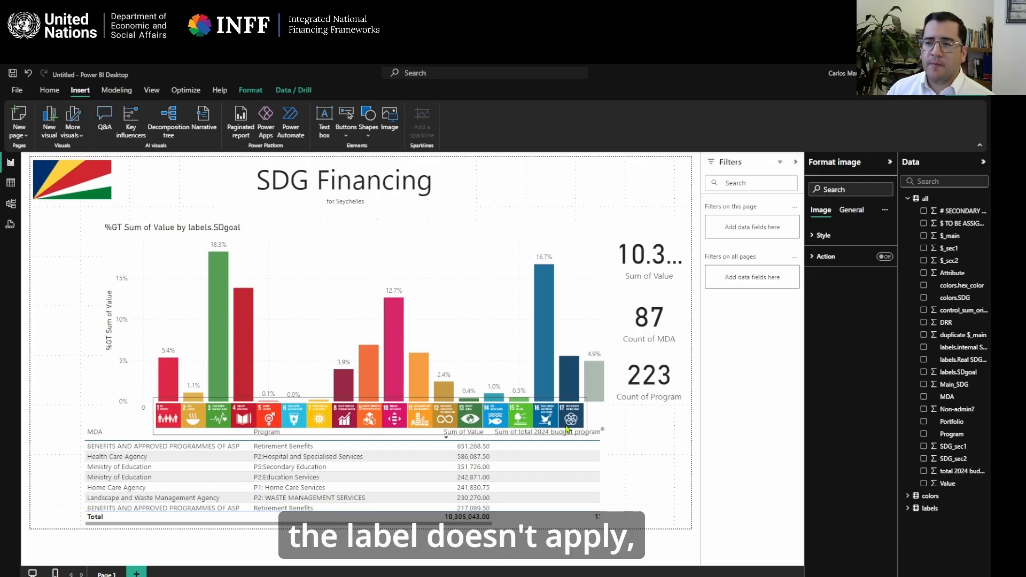
click(576, 443)
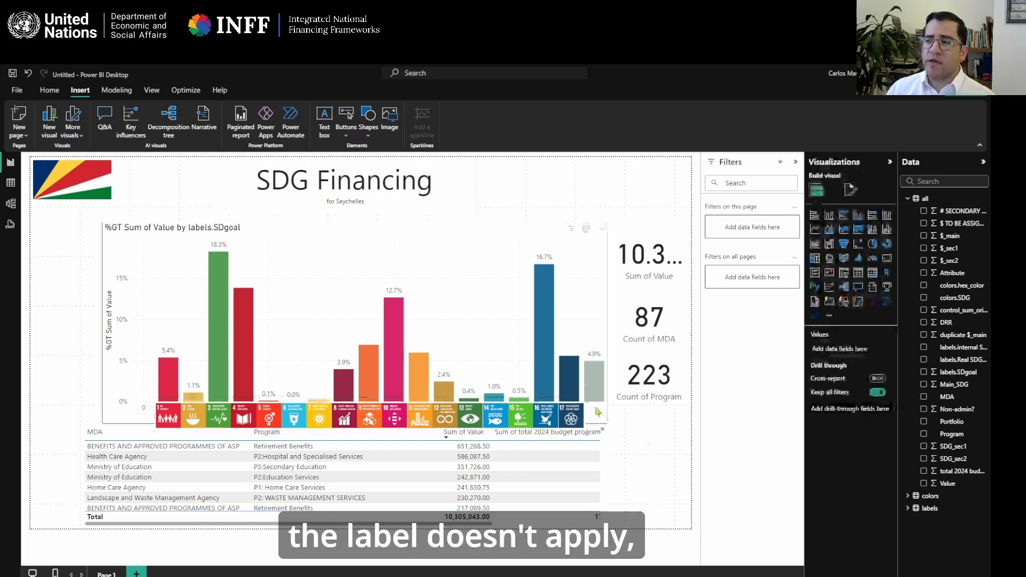
Resize the MDA and program table to start just below the SDG icon strip and extend slightly wider, sorted by Sum of Value descending.
click(117, 429)
click(124, 423)
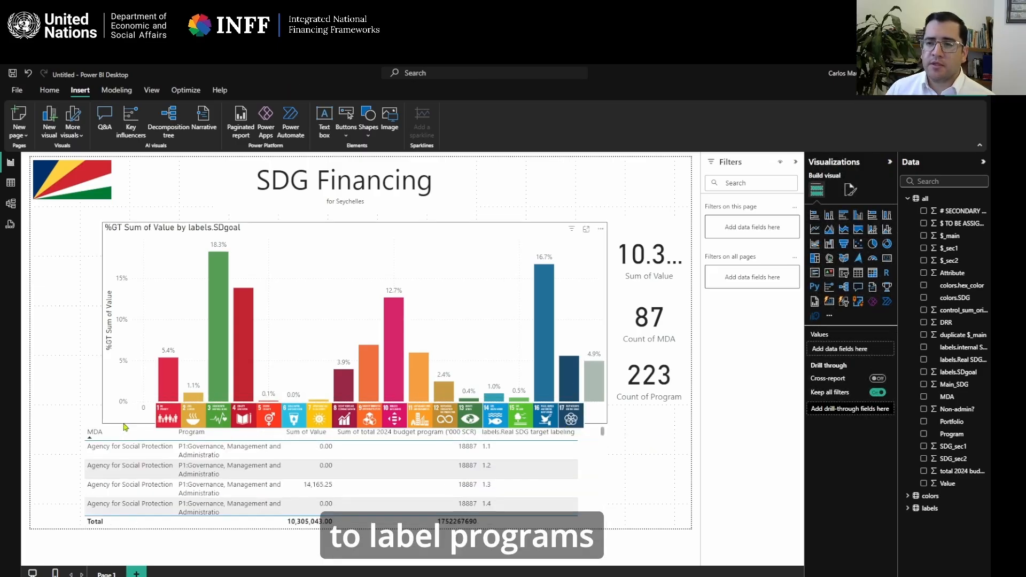
click(97, 435)
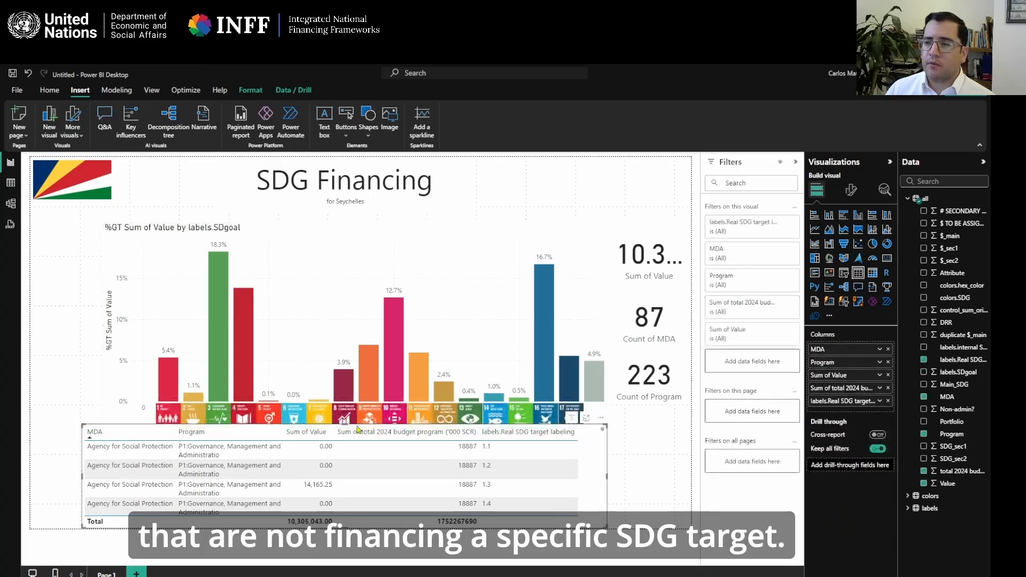
mouse_move(606, 425)
mouse_down()
mouse_move(621, 440)
mouse_move(622, 431)
mouse_up()
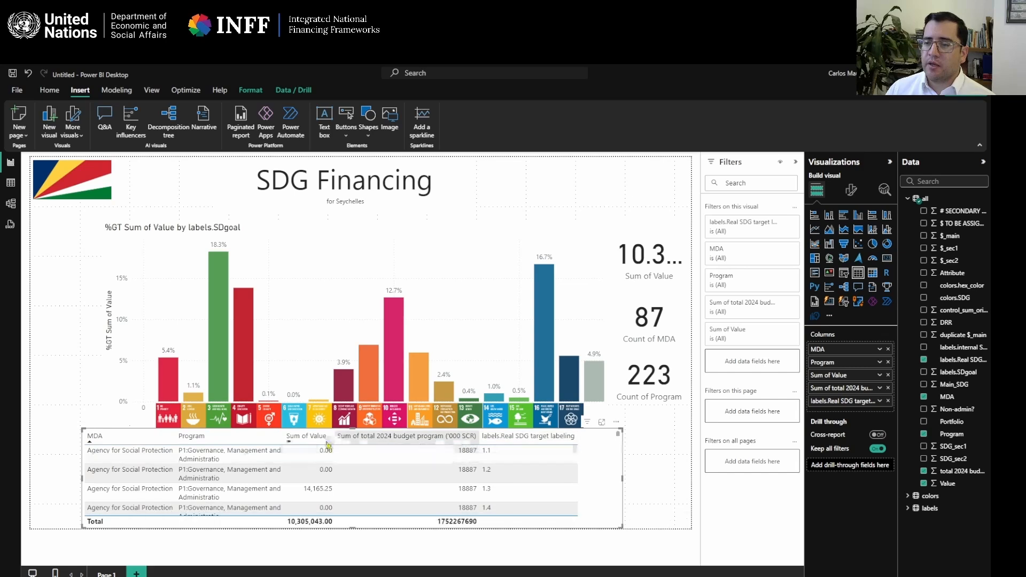
click(655, 434)
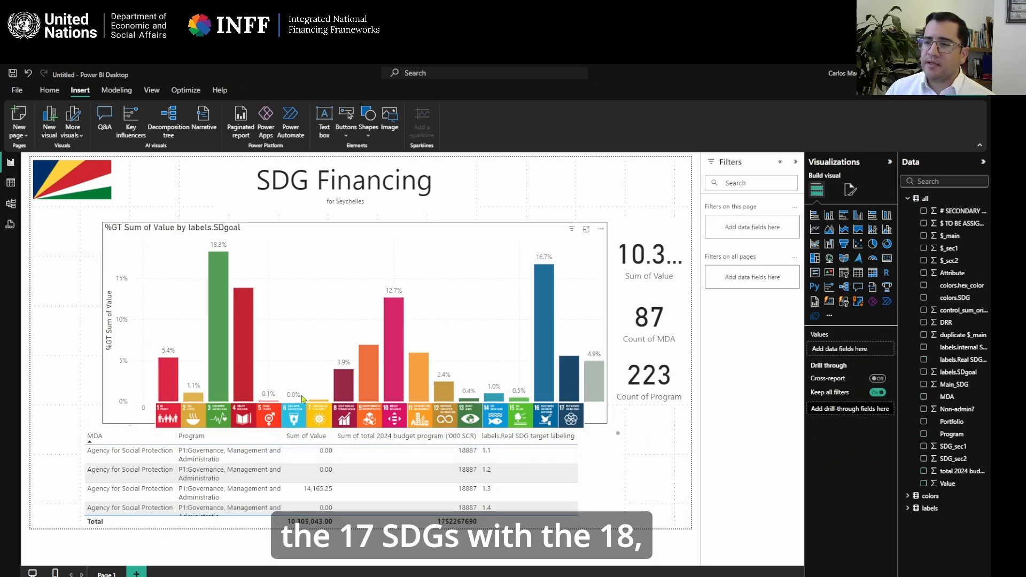
click(323, 444)
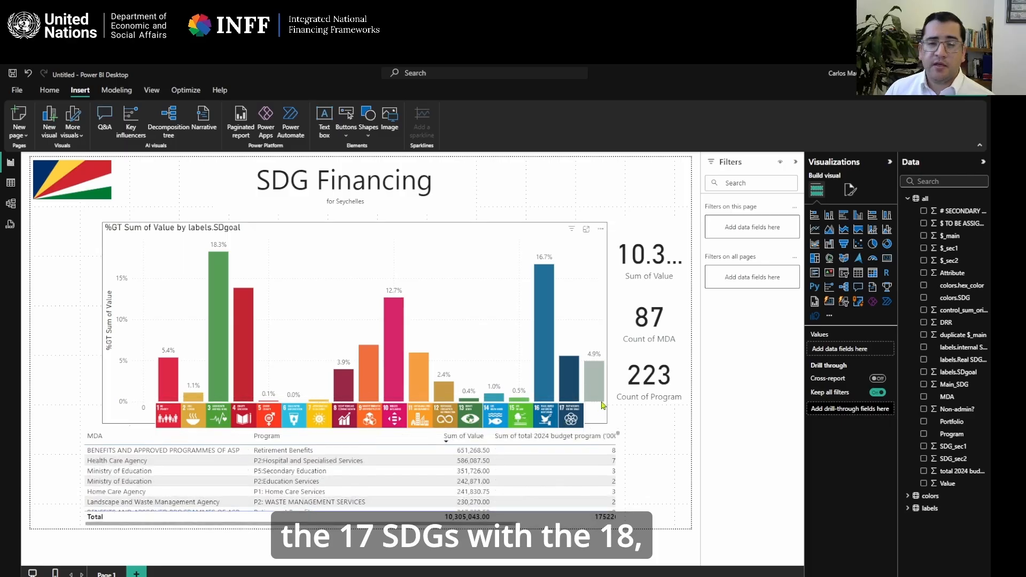
Switch to the browser to examine the published SDG Financing in Seychelles dashboard, and return to the Power BI Desktop report.
mouse_move(595, 376)
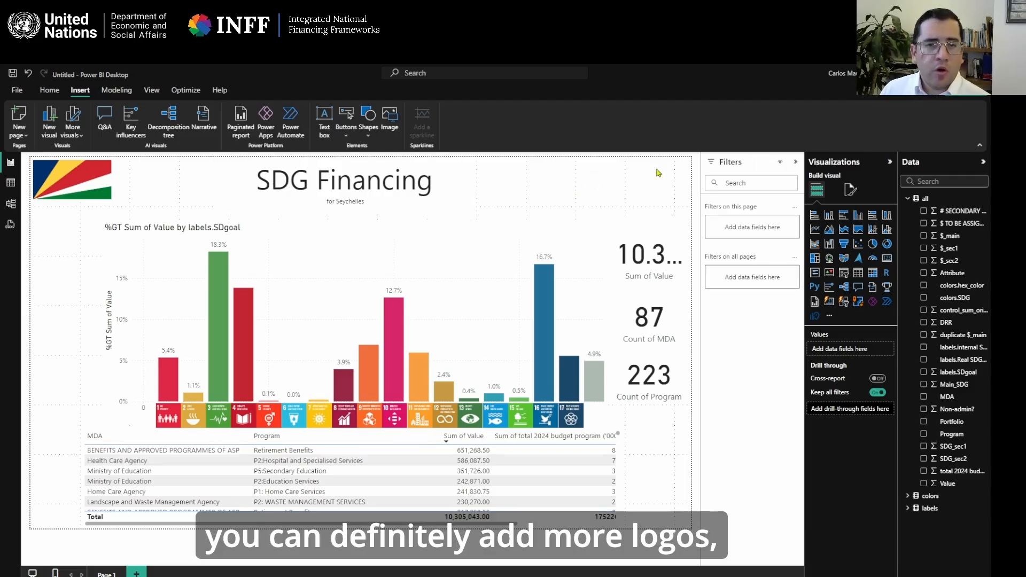
mouse_move(619, 573)
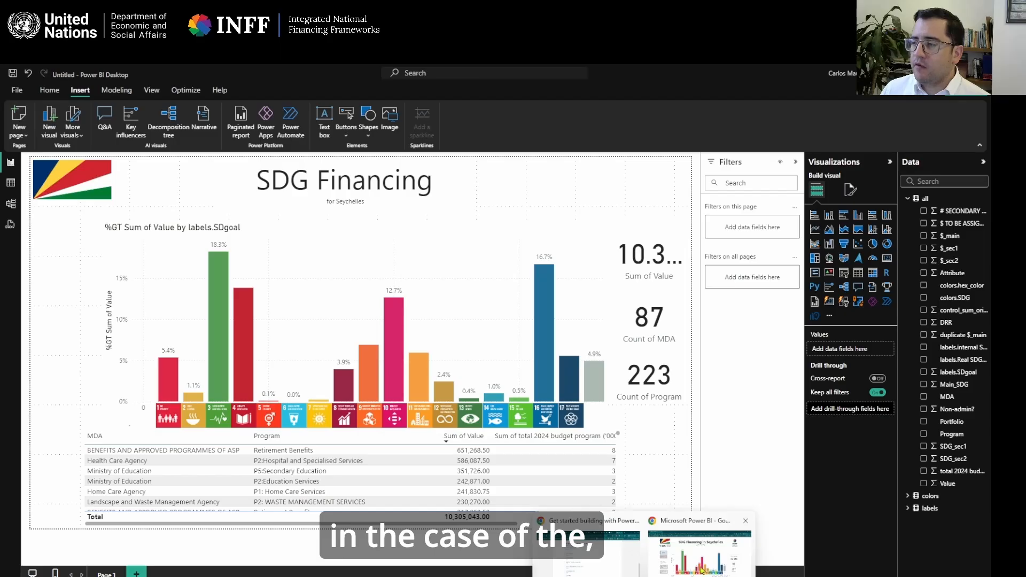
click(743, 522)
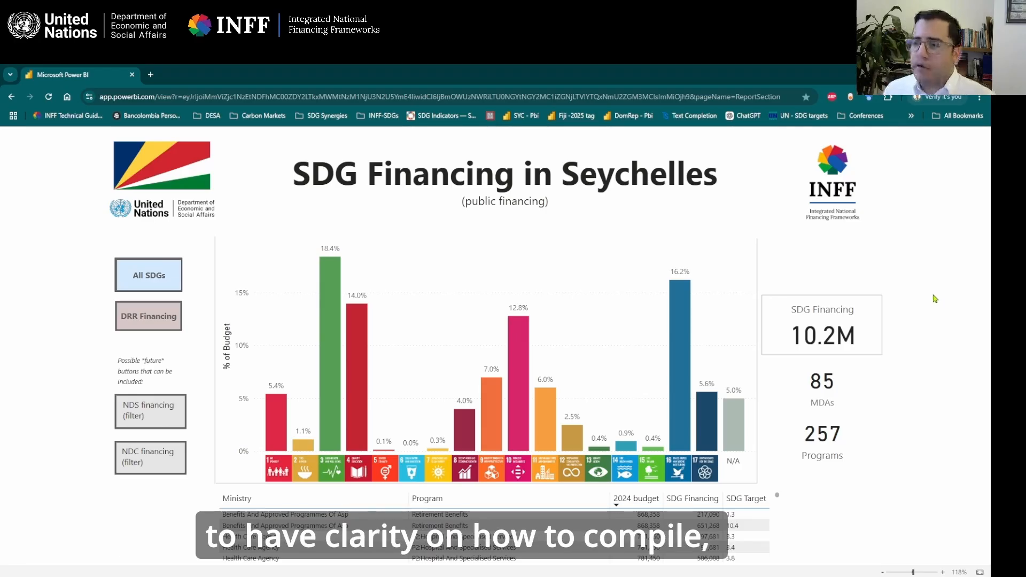
key(alt+Tab)
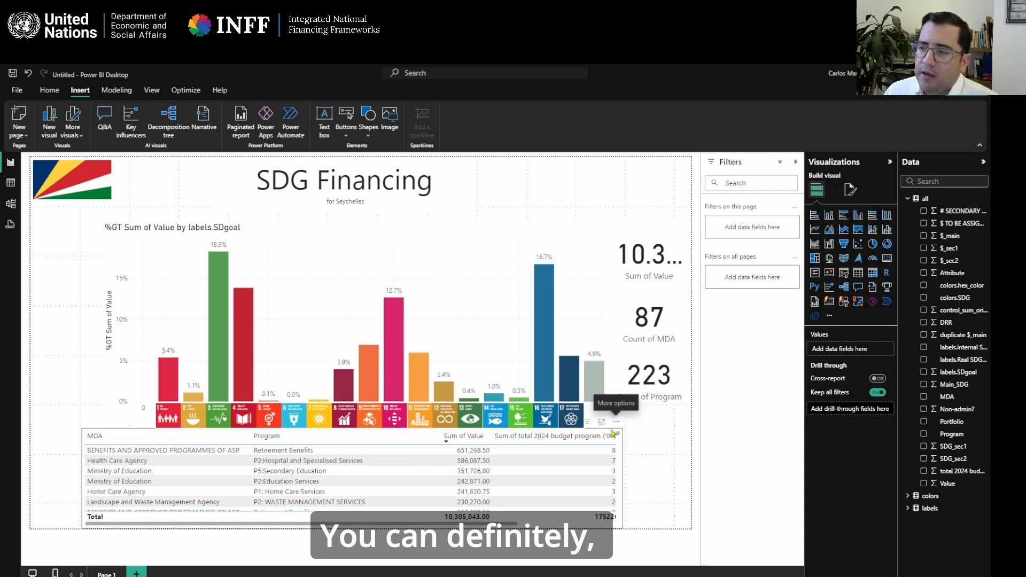
Examine the table's specific column formatting options for Sum of Value, including colors, alignment, display units and decimal places.
click(98, 433)
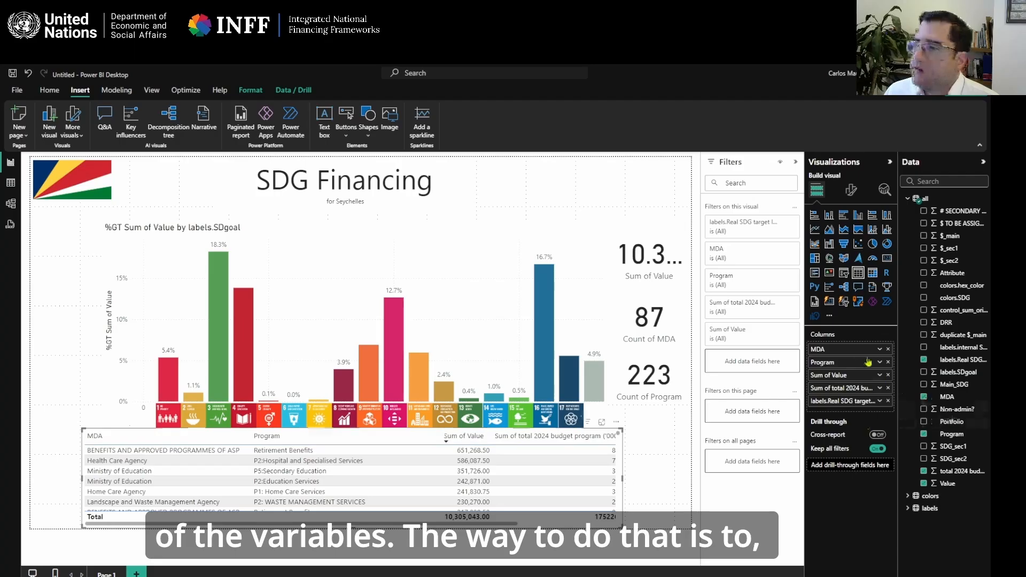
click(849, 191)
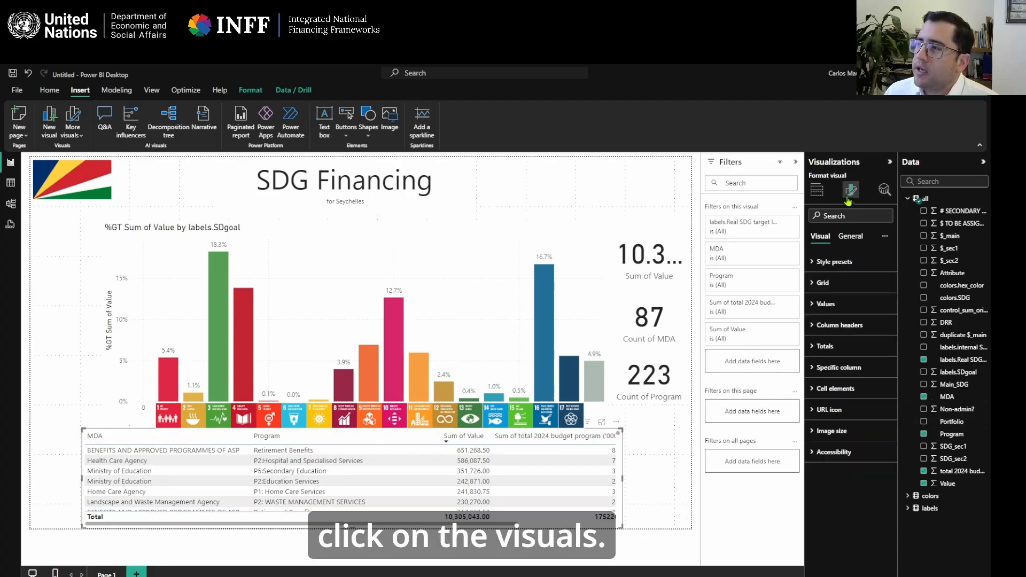
click(815, 369)
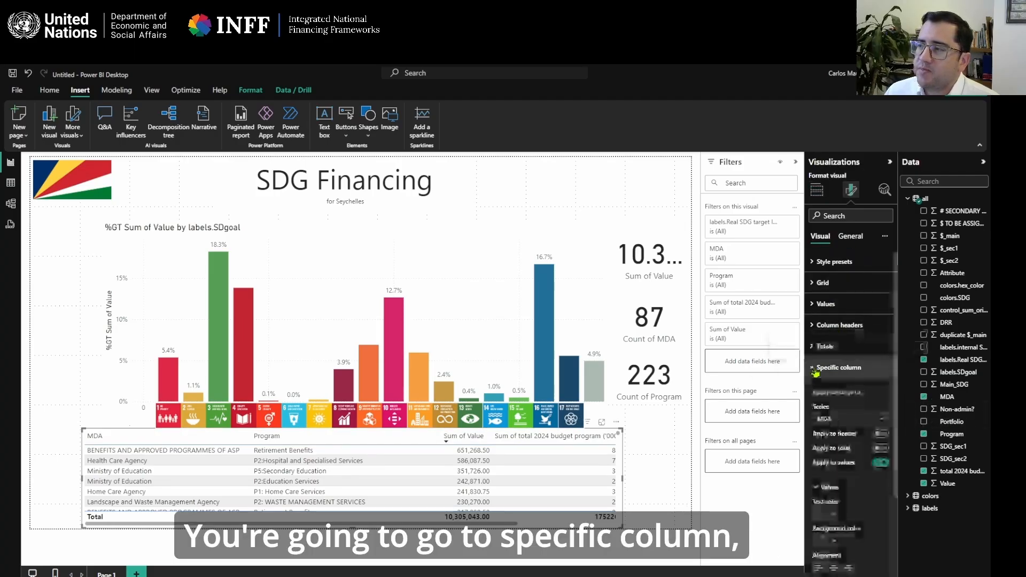
click(843, 420)
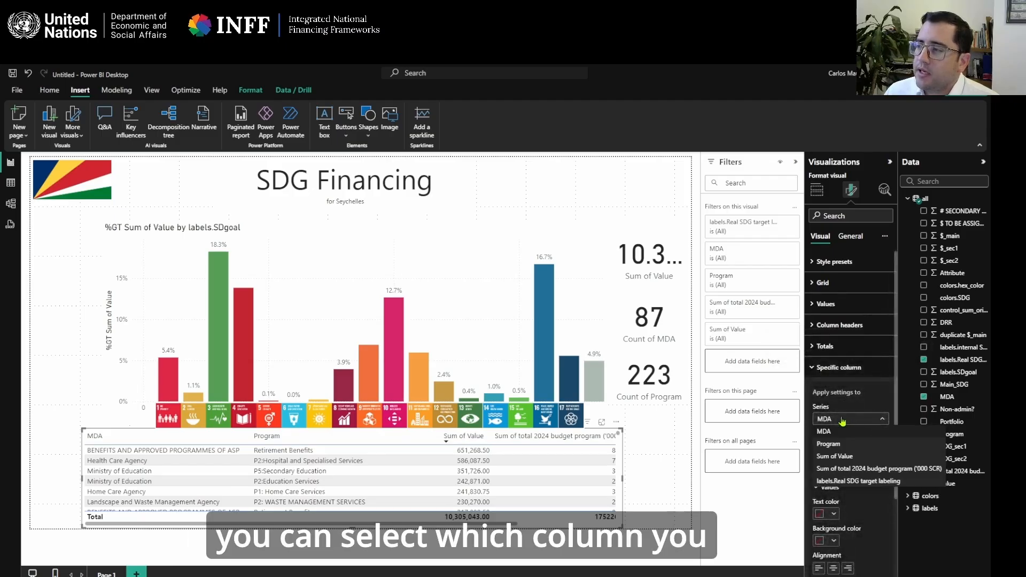
click(861, 458)
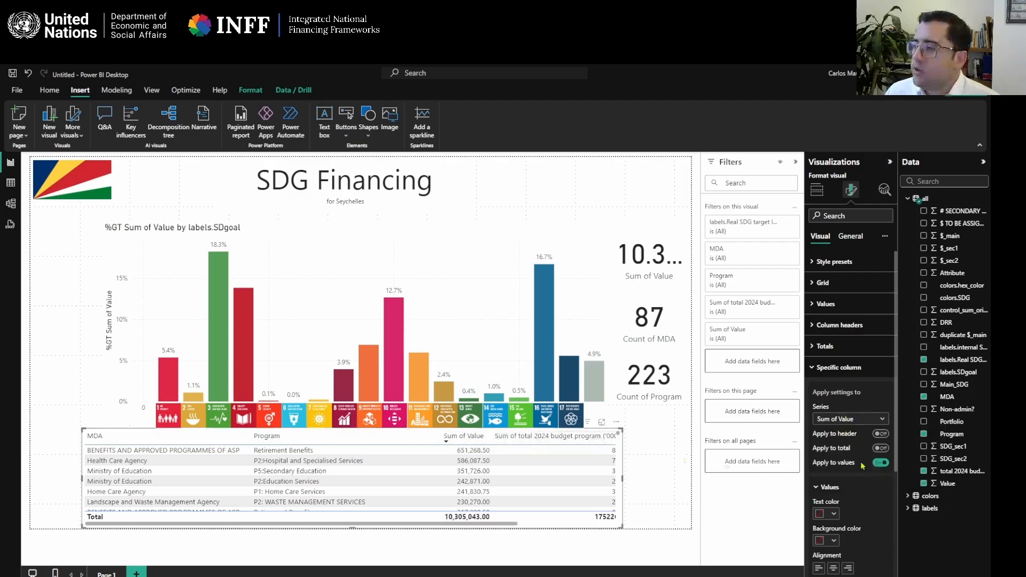
scroll(872, 494, down, 3)
scroll(872, 494, up, 3)
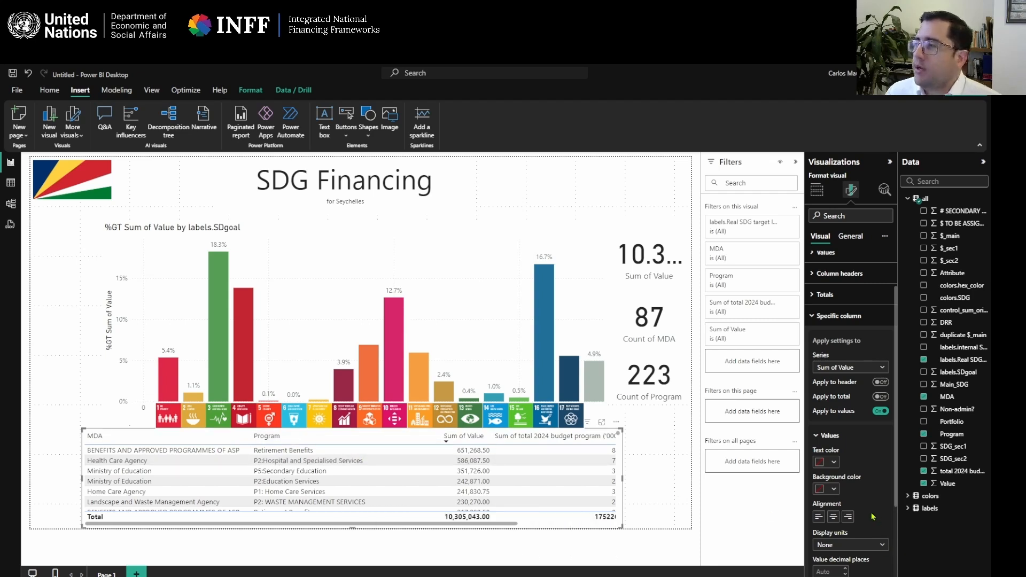
click(855, 316)
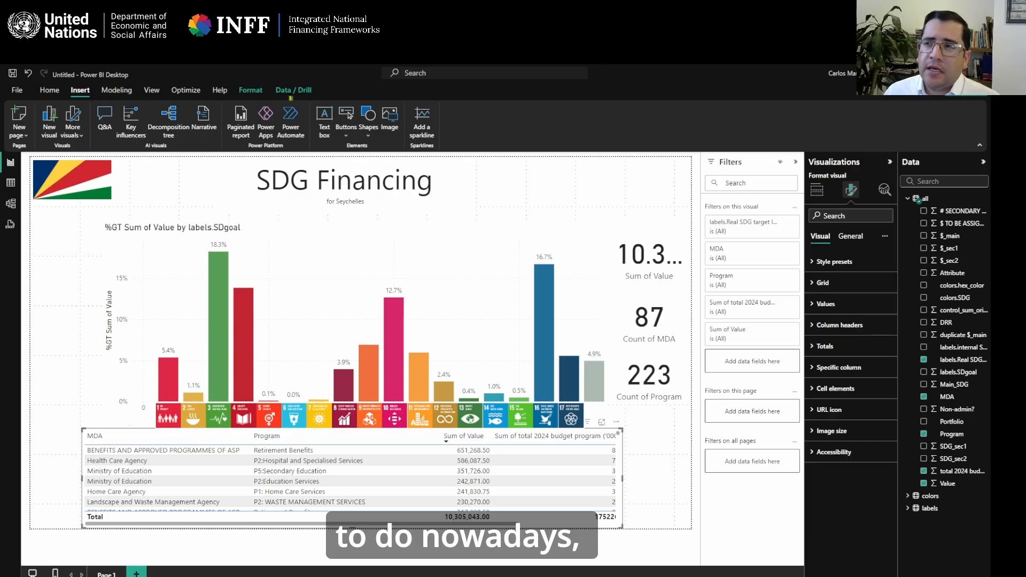
Show the Home commands with Copilot, and switch to the presentation slide on the 5 step methodology for Seychelles' SDG Budget Tag.
click(46, 91)
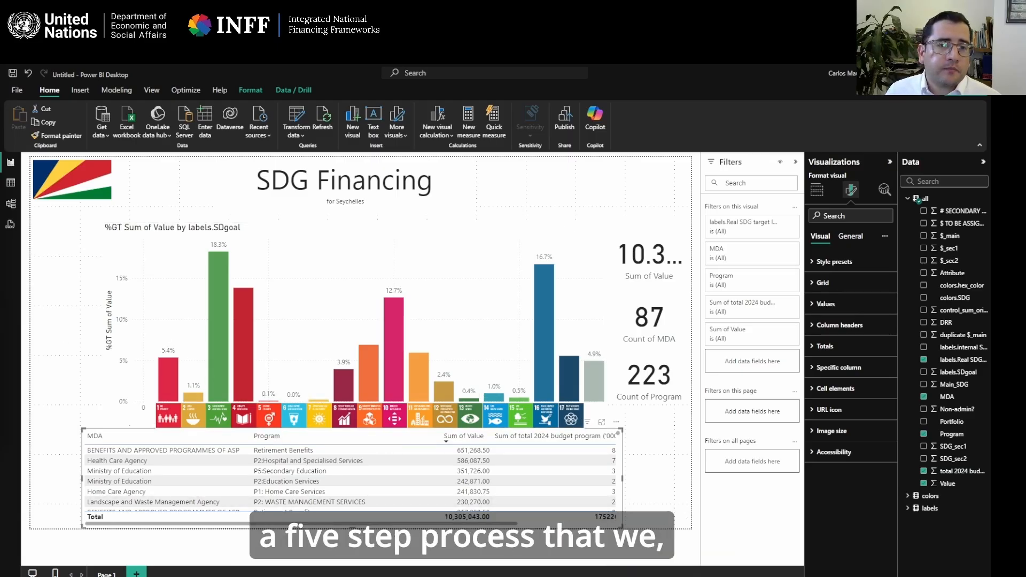
key(alt+Tab)
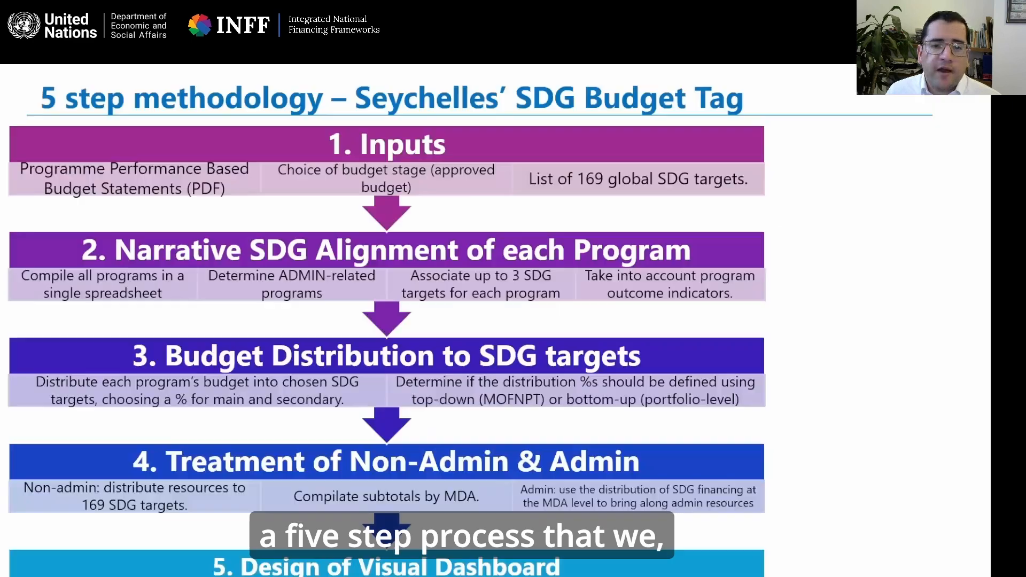